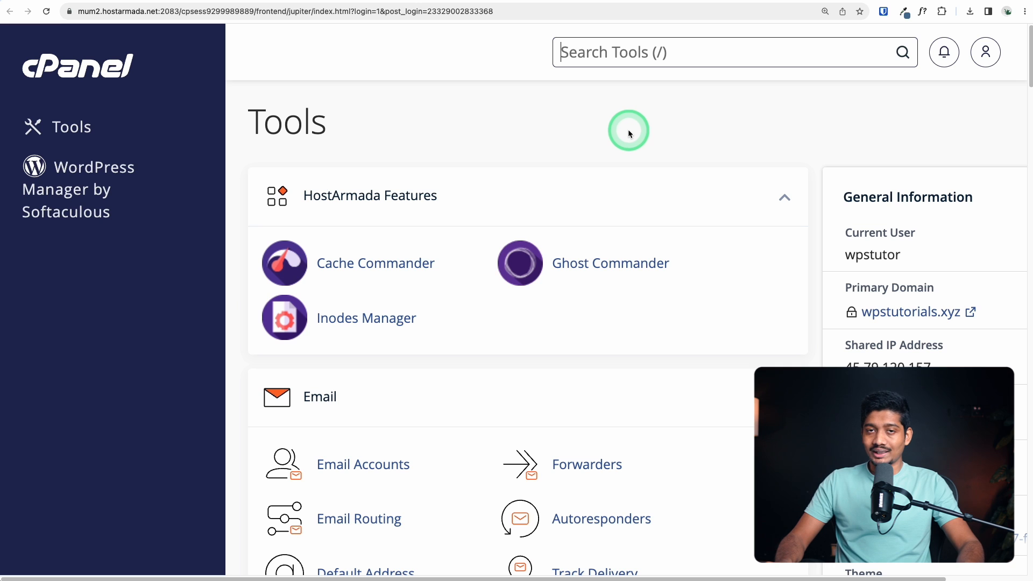
Open the form for creating a new domain in the hosting account's domain management.
{"action": "scroll", "coordinate": [631, 137], "scroll_direction": "down", "scroll_amount": 2}
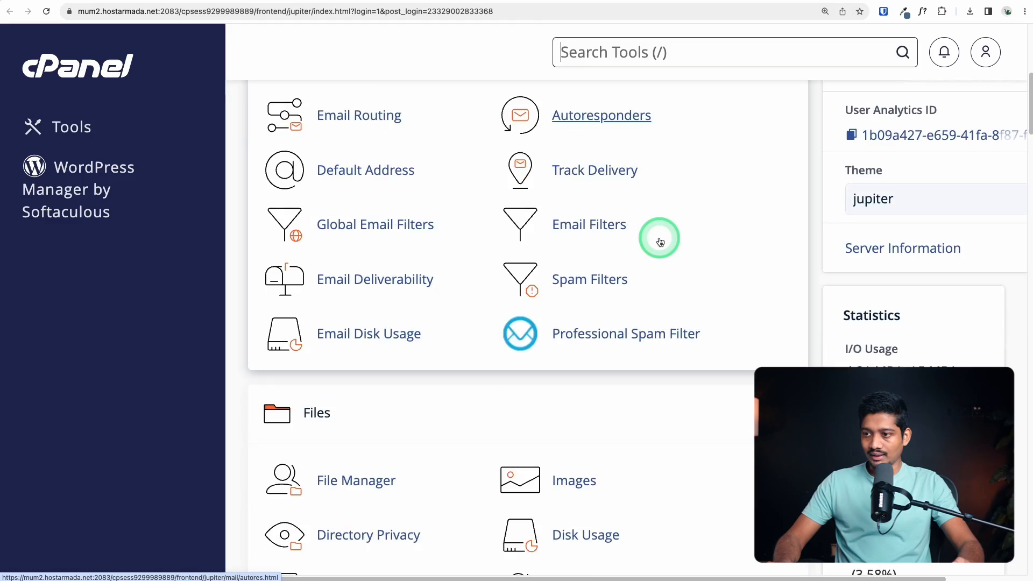
{"action": "scroll", "coordinate": [654, 278], "scroll_direction": "down", "scroll_amount": 1}
{"action": "scroll", "coordinate": [654, 278], "scroll_direction": "down", "scroll_amount": 10}
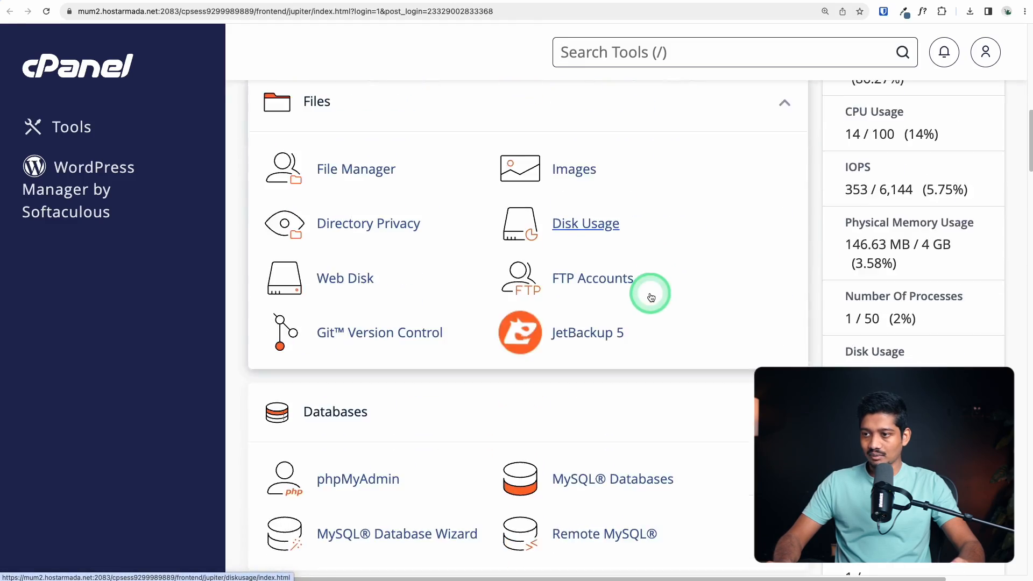
{"action": "left_click", "coordinate": [342, 390]}
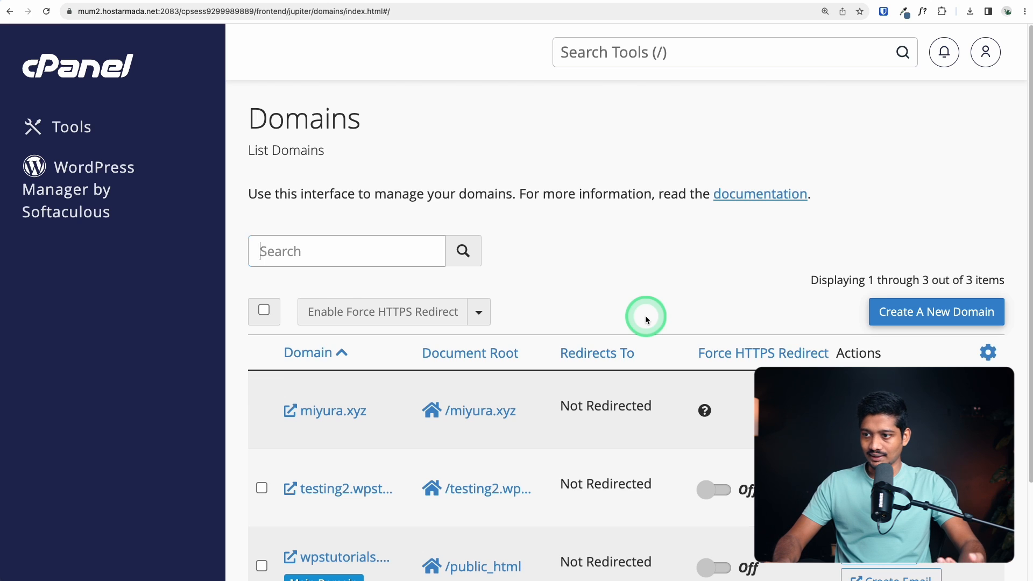
{"action": "scroll", "coordinate": [646, 320], "scroll_direction": "down", "scroll_amount": 2}
{"action": "left_click", "coordinate": [929, 200]}
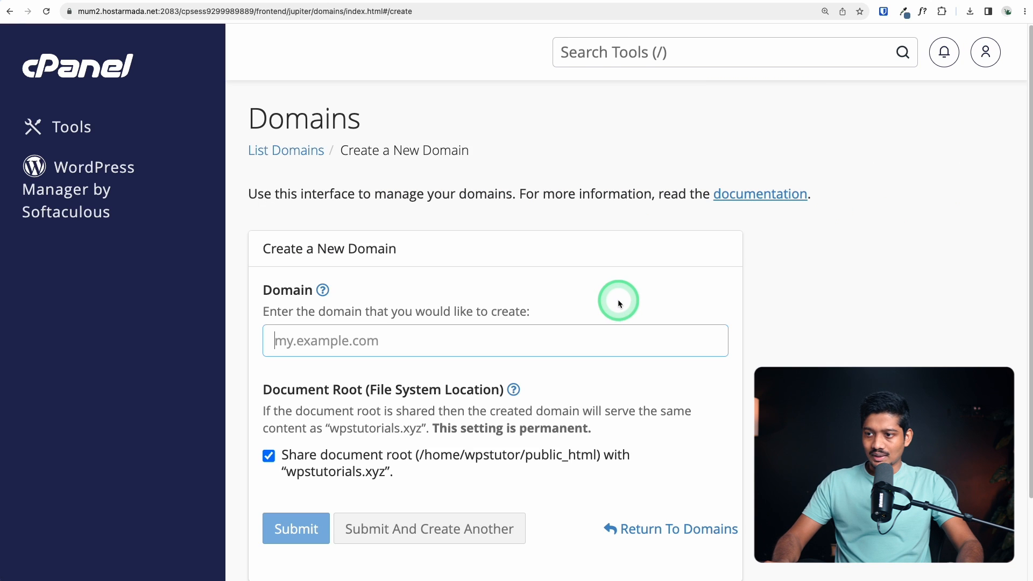
Create the subdomain blueprintsite.wpstutorials.xyz with its own document root, blueprintsite.wpstutorials.xyz.
{"action": "scroll", "coordinate": [618, 303], "scroll_direction": "down", "scroll_amount": 1}
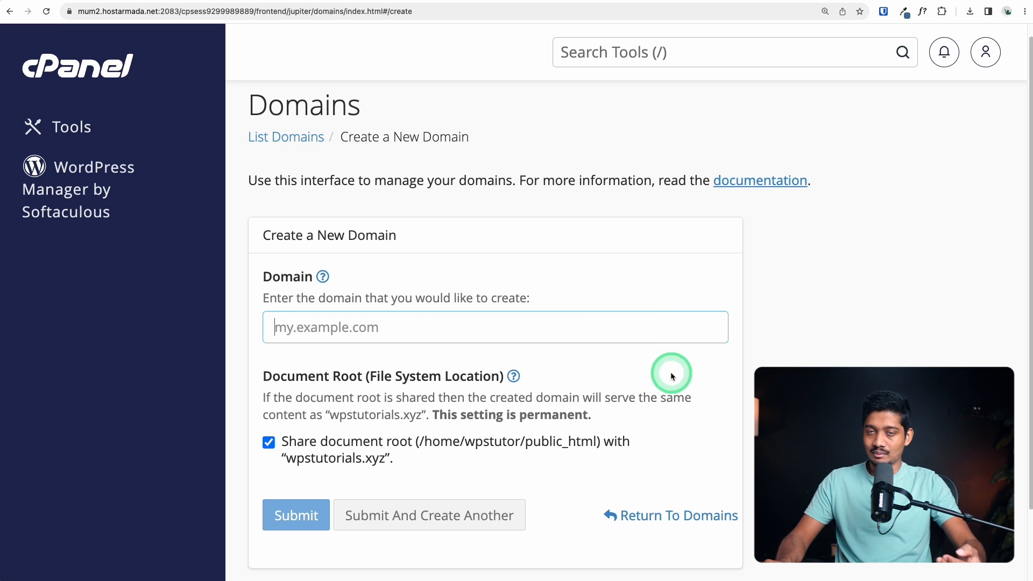
{"action": "type", "text": "blueprintsite"}
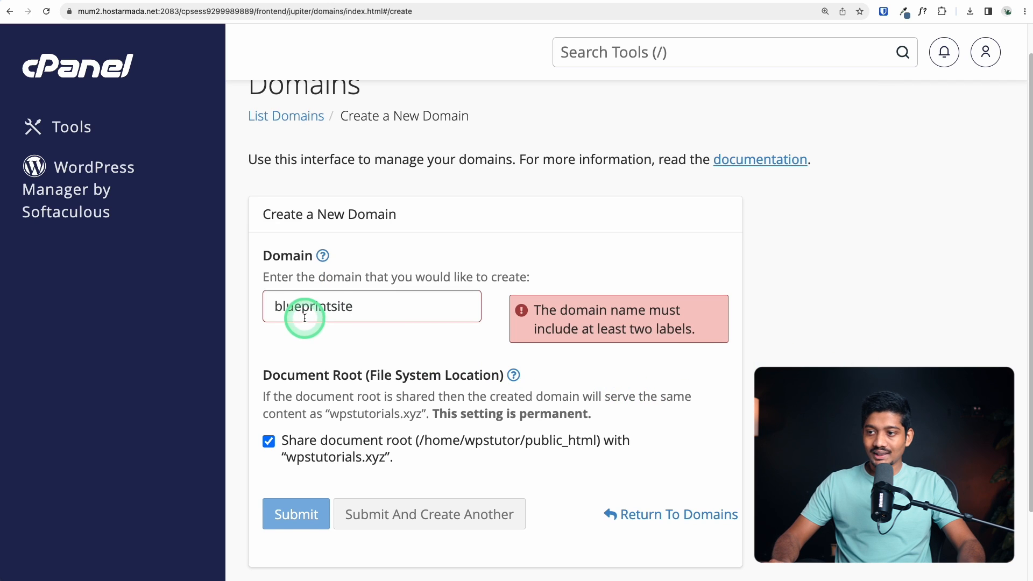
{"action": "left_click", "coordinate": [407, 319]}
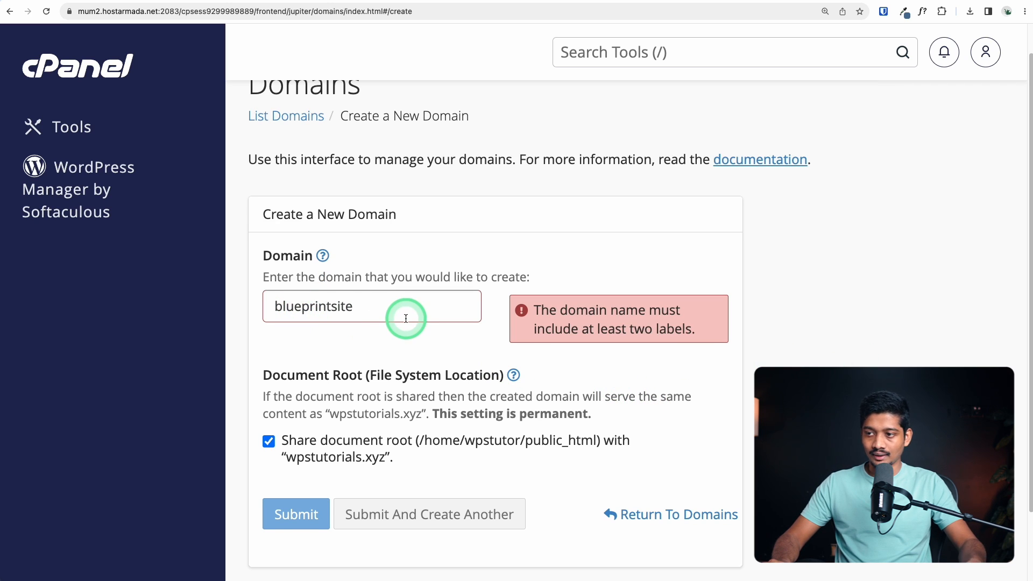
{"action": "type", "text": ".wpstutorials.xyz"}
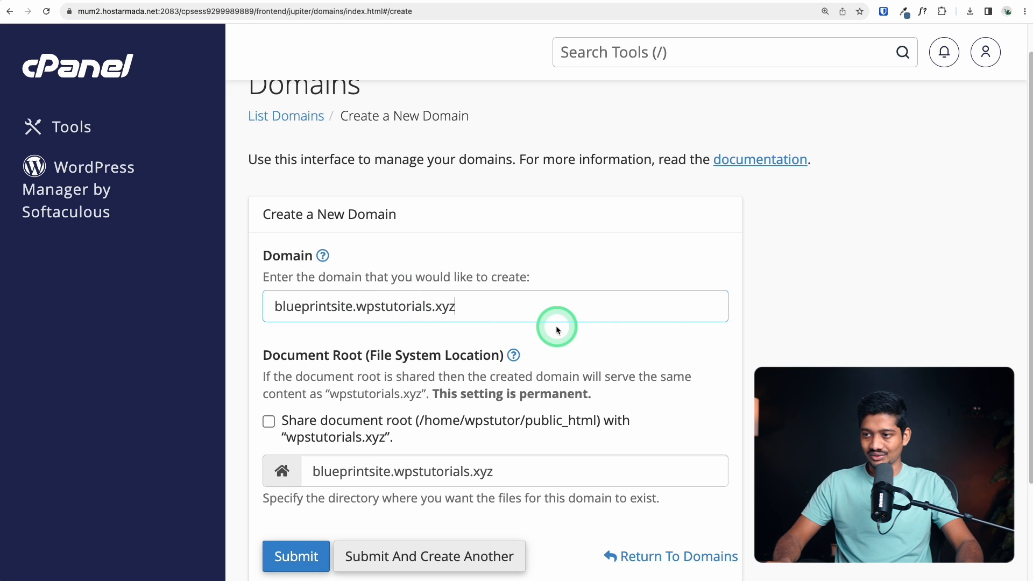
{"action": "scroll", "coordinate": [777, 309], "scroll_direction": "down", "scroll_amount": 2}
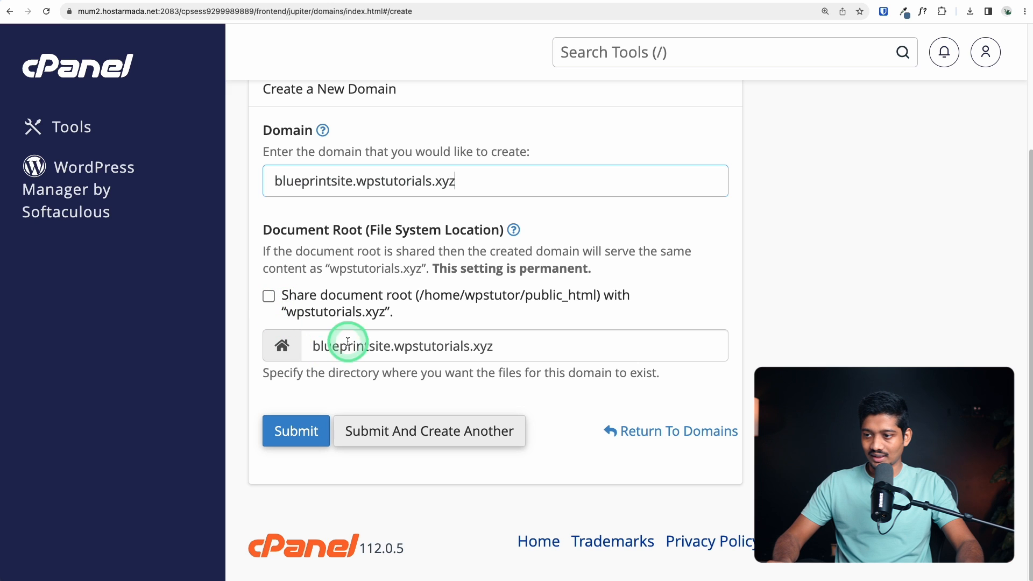
{"action": "left_click", "coordinate": [292, 434]}
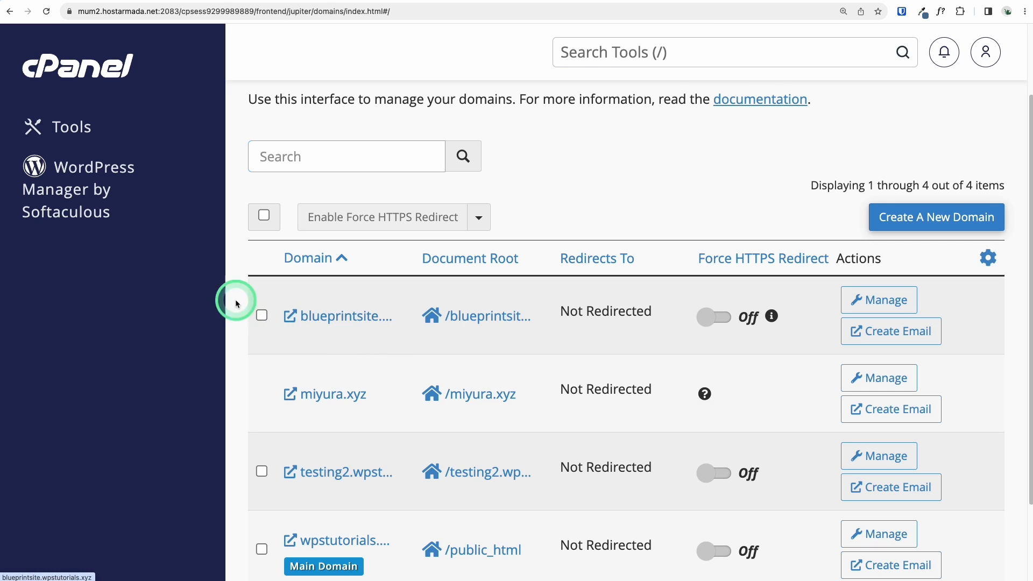
{"action": "left_click", "coordinate": [101, 190]}
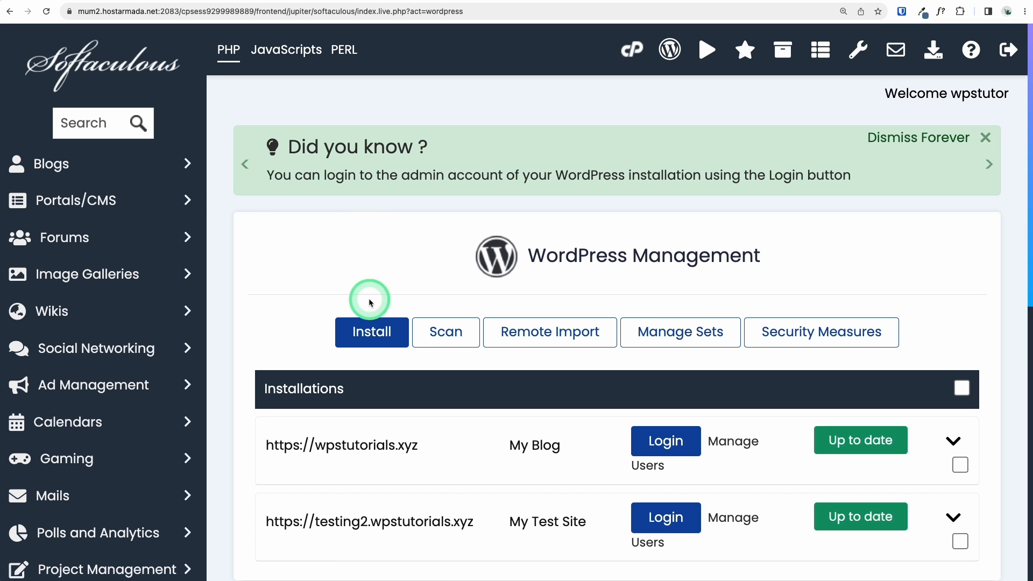
{"action": "left_click", "coordinate": [377, 338]}
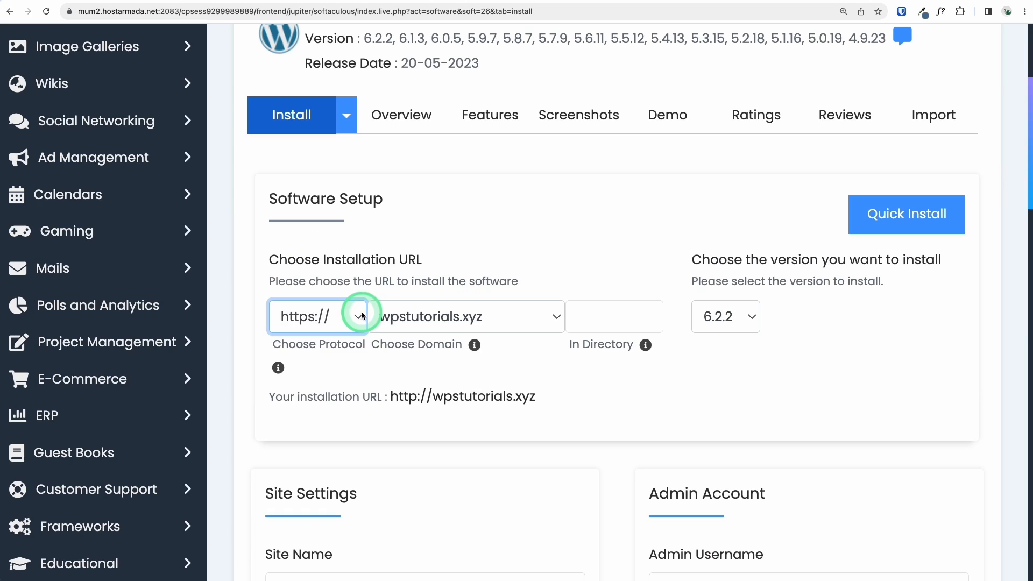
{"action": "left_click", "coordinate": [320, 321]}
{"action": "left_click", "coordinate": [320, 321]}
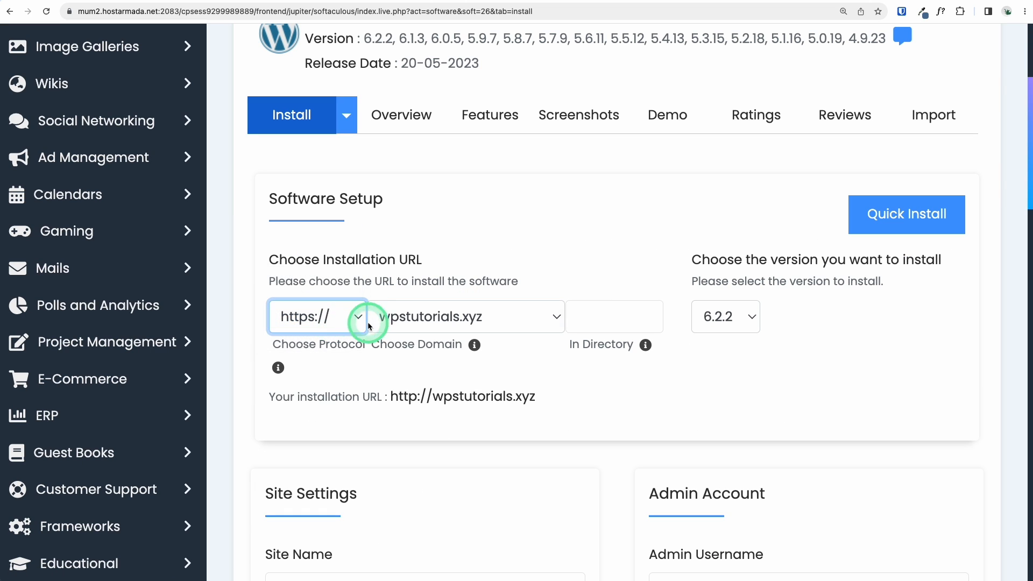
{"action": "left_click", "coordinate": [511, 316]}
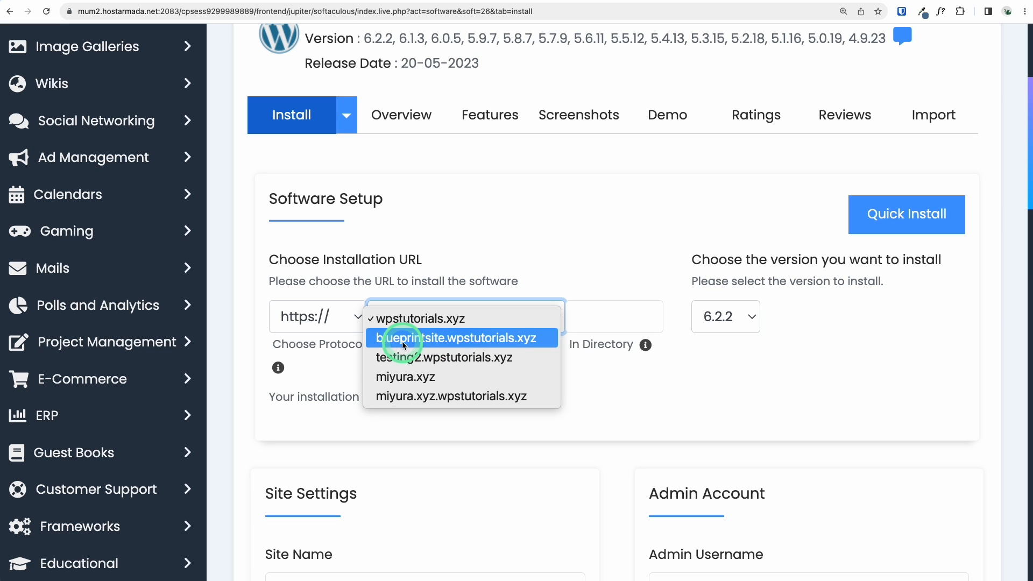
{"action": "left_click", "coordinate": [459, 338]}
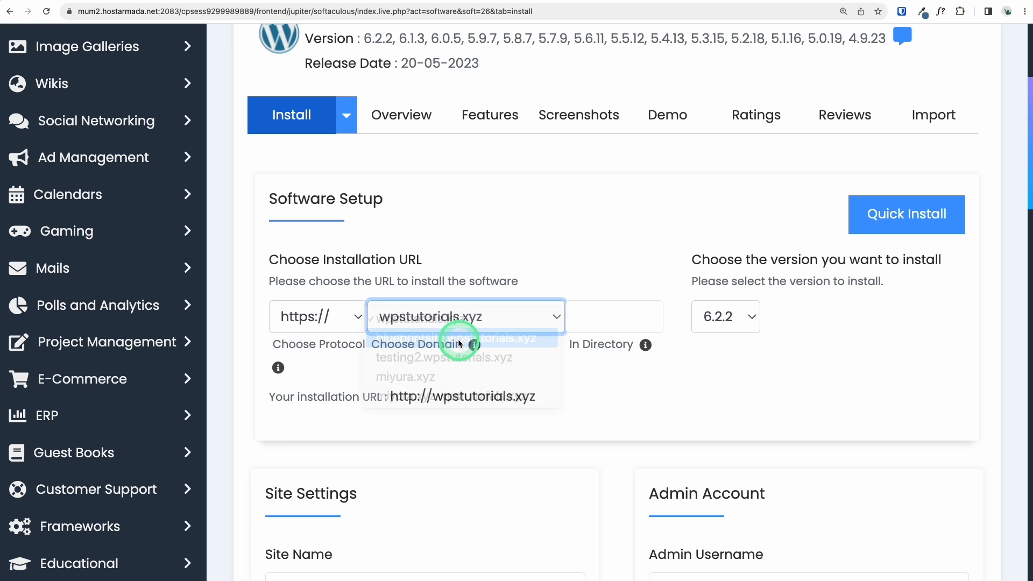
Set both the site name and the site description to "My Agency Blueprint Site".
{"action": "scroll", "coordinate": [477, 357], "scroll_direction": "down", "scroll_amount": 5}
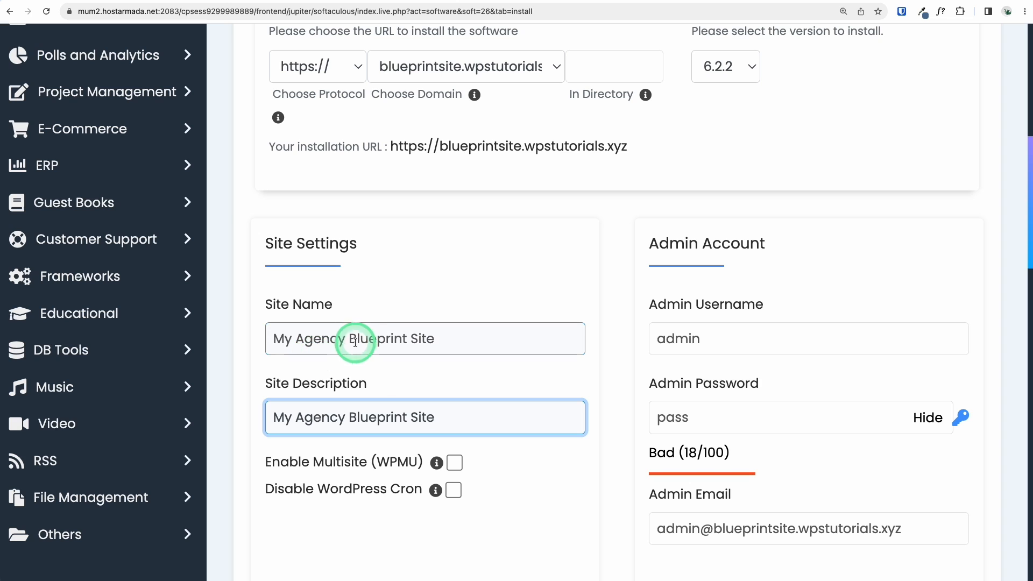
{"action": "scroll", "coordinate": [592, 304], "scroll_direction": "down", "scroll_amount": 1}
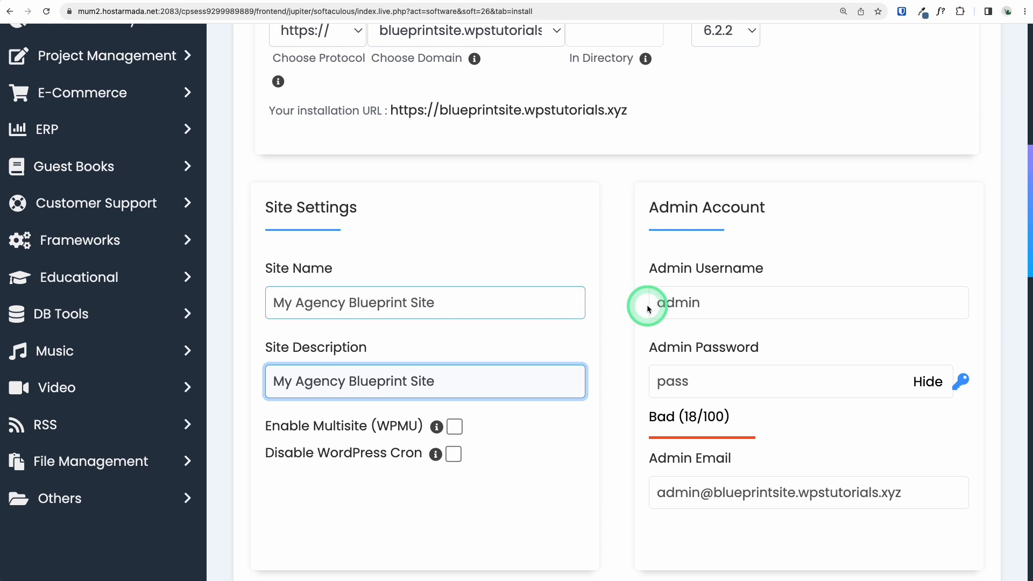
{"action": "scroll", "coordinate": [774, 290], "scroll_direction": "down", "scroll_amount": 1}
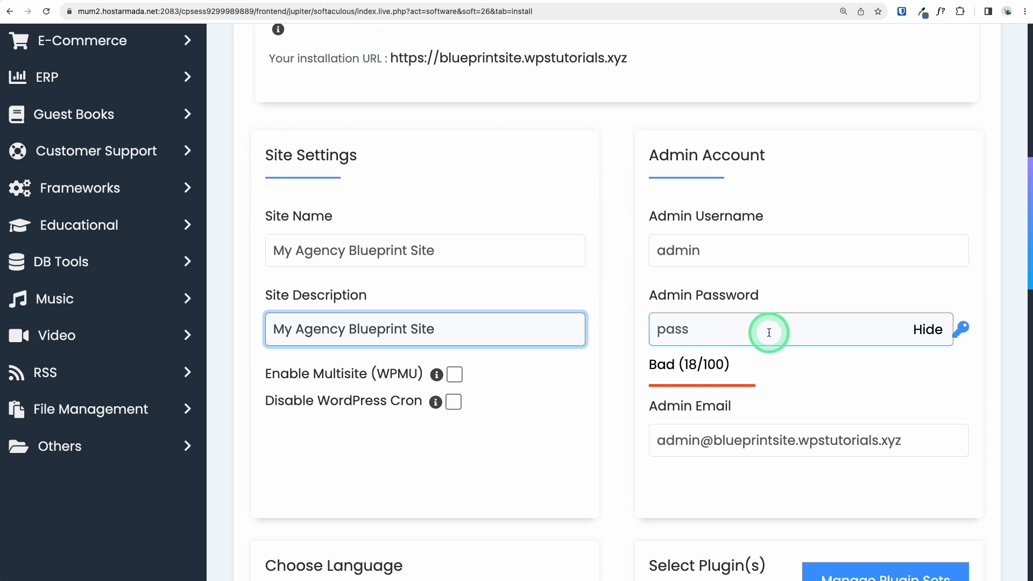
Enter a custom admin username and generate a strong random admin password for the WordPress account.
{"action": "left_click", "coordinate": [721, 248]}
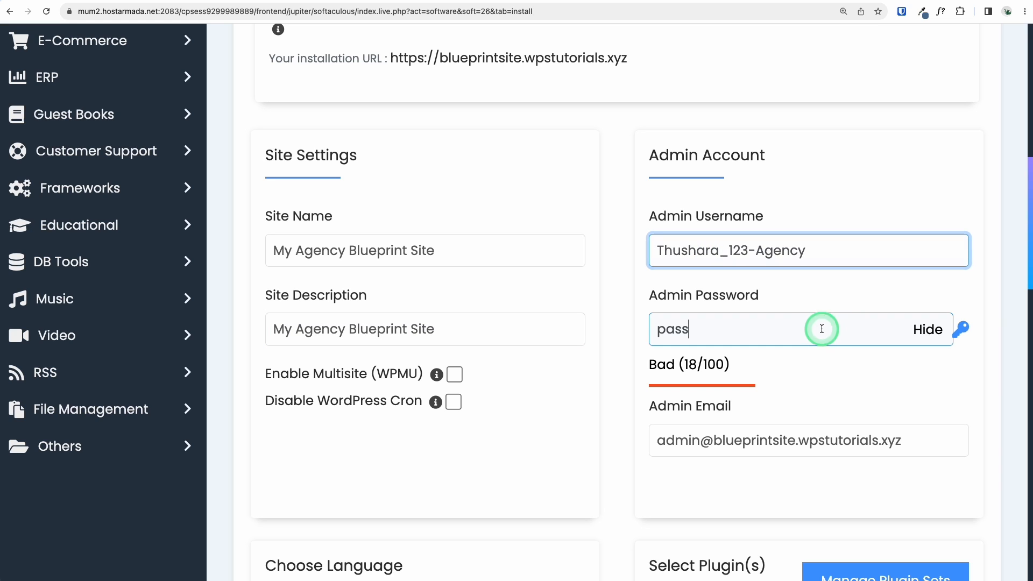
{"action": "left_click", "coordinate": [821, 328]}
{"action": "left_click", "coordinate": [961, 330]}
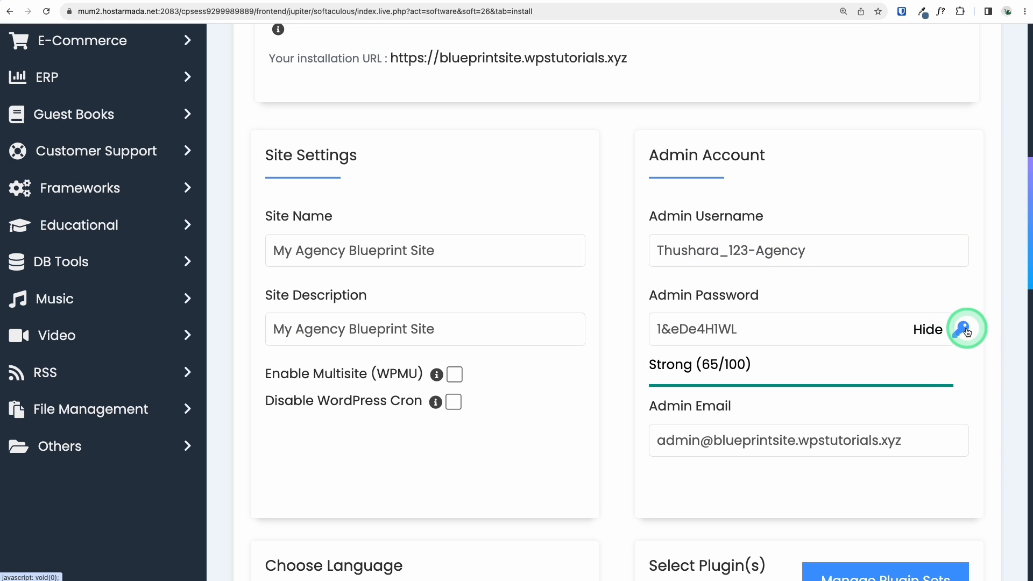
{"action": "left_click", "coordinate": [963, 329]}
{"action": "left_click", "coordinate": [786, 339]}
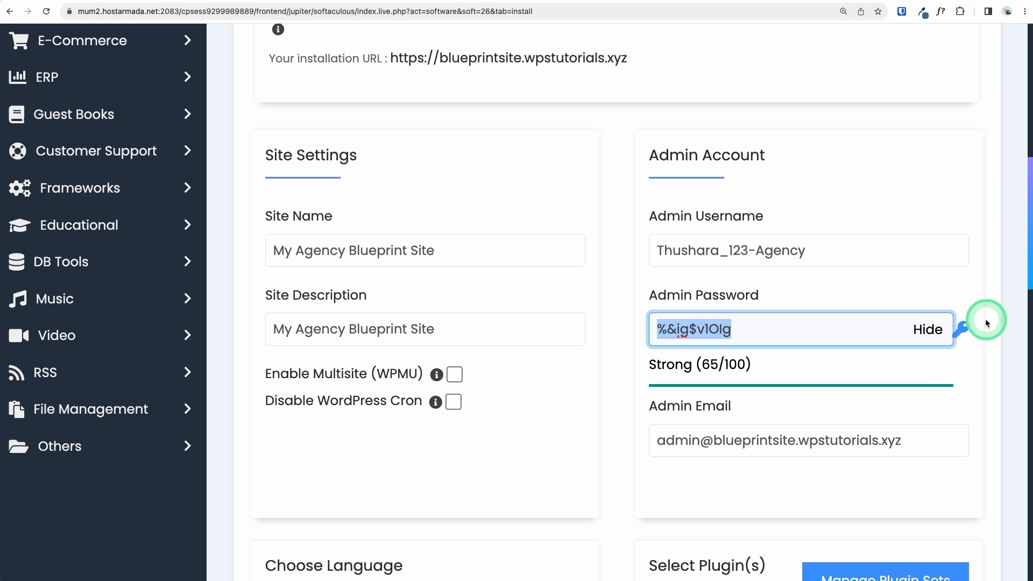
{"action": "left_click", "coordinate": [962, 329]}
{"action": "left_click", "coordinate": [806, 334]}
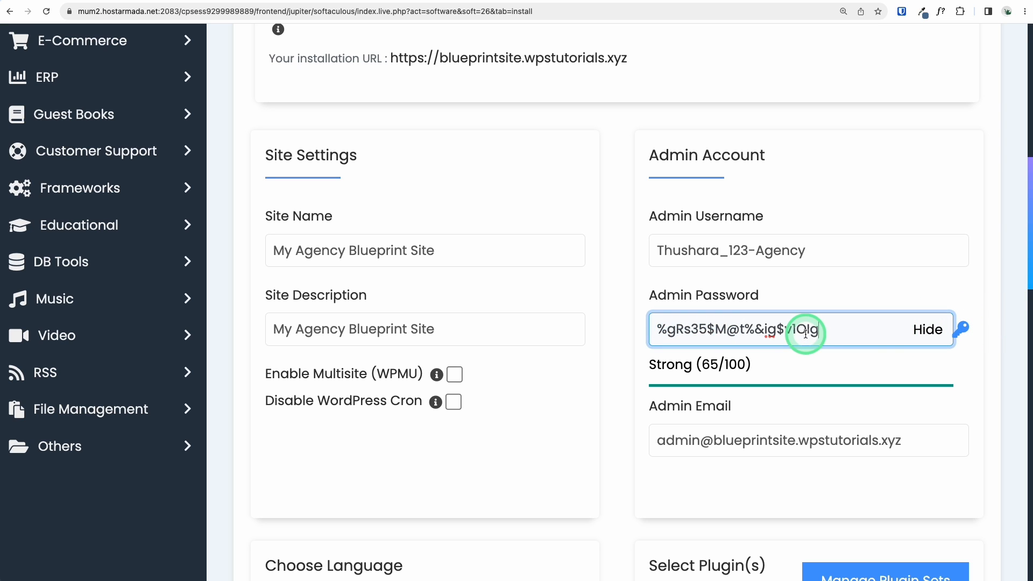
{"action": "left_click_drag", "start_coordinate": [843, 330], "coordinate": [677, 321]}
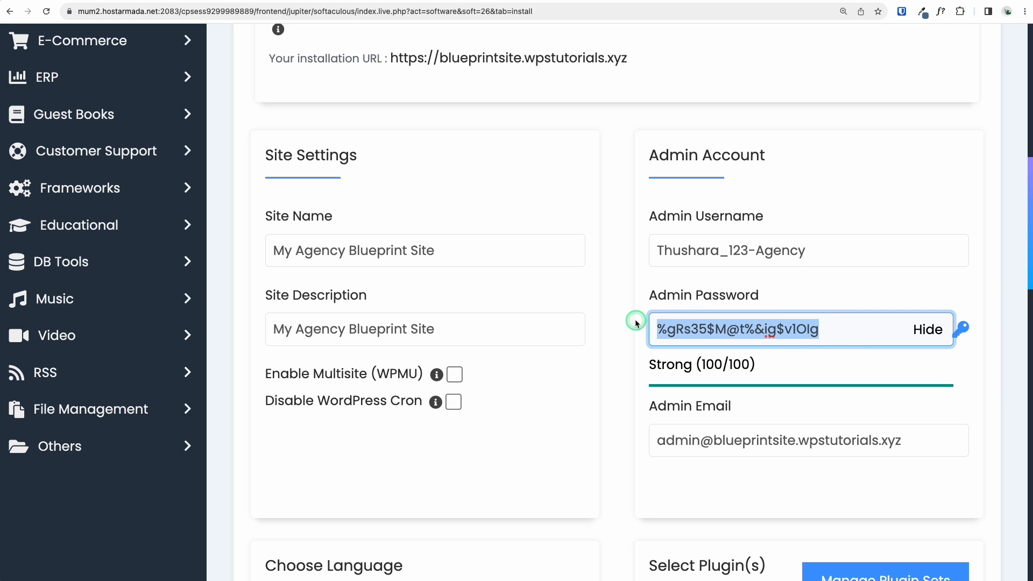
{"action": "left_click", "coordinate": [948, 328]}
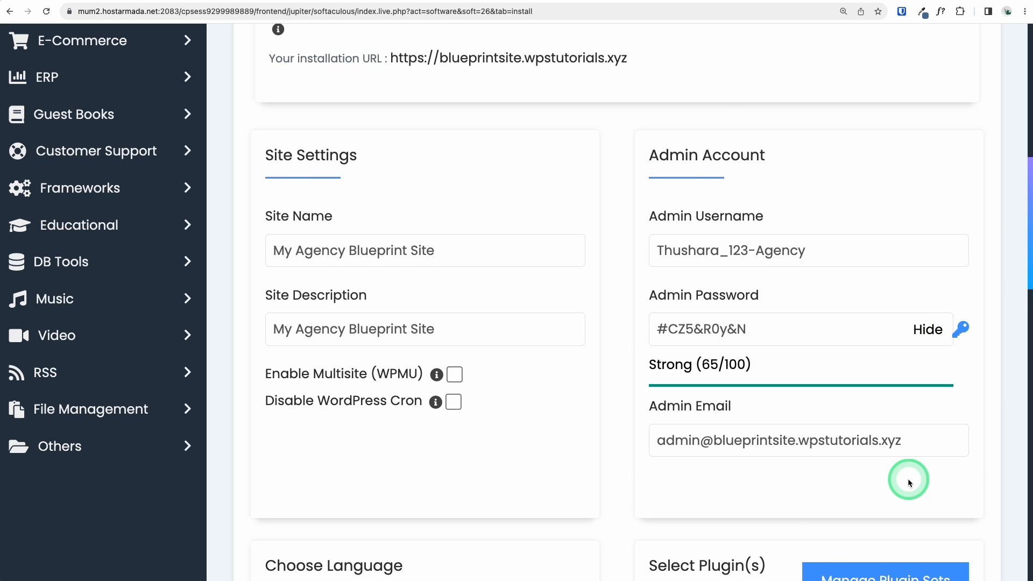
Check the admin e-mail field and install WordPress, leaving the remaining installation options at their defaults.
{"action": "scroll", "coordinate": [906, 479], "scroll_direction": "down", "scroll_amount": 2}
{"action": "left_click", "coordinate": [801, 369]}
{"action": "scroll", "coordinate": [801, 369], "scroll_direction": "down", "scroll_amount": 1}
{"action": "left_click", "coordinate": [763, 340]}
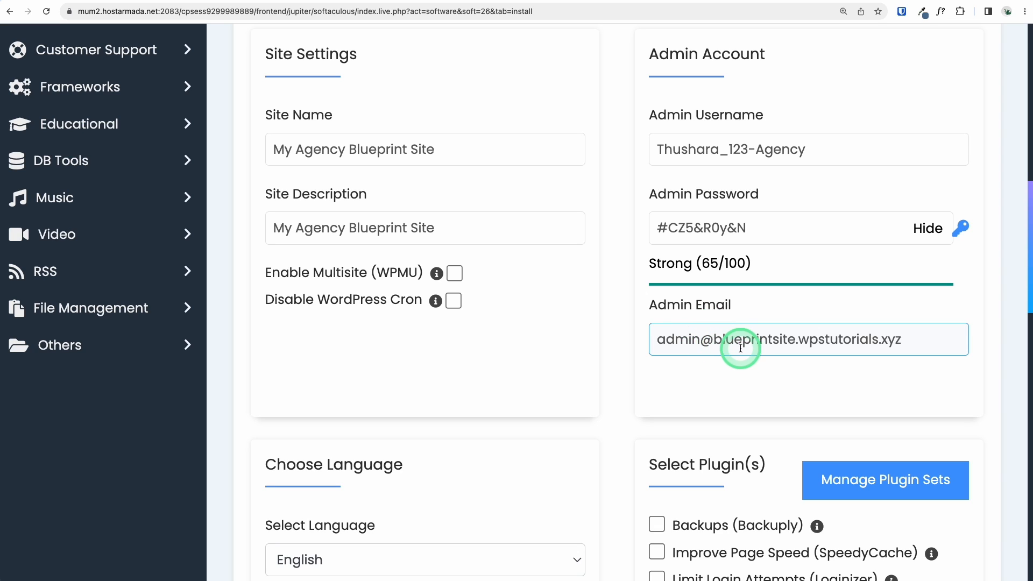
{"action": "scroll", "coordinate": [722, 341], "scroll_direction": "down", "scroll_amount": 19}
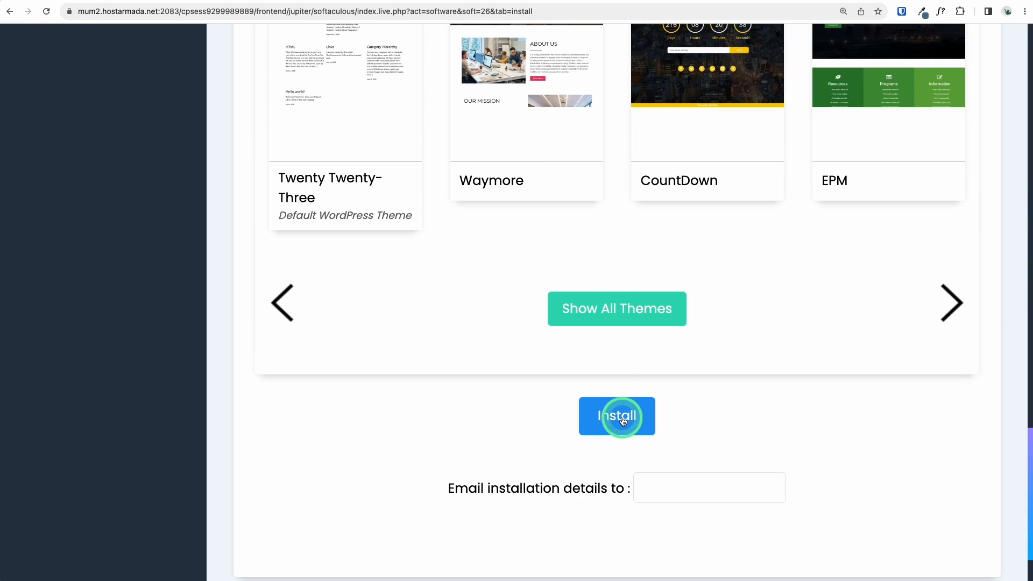
{"action": "left_click", "coordinate": [622, 419]}
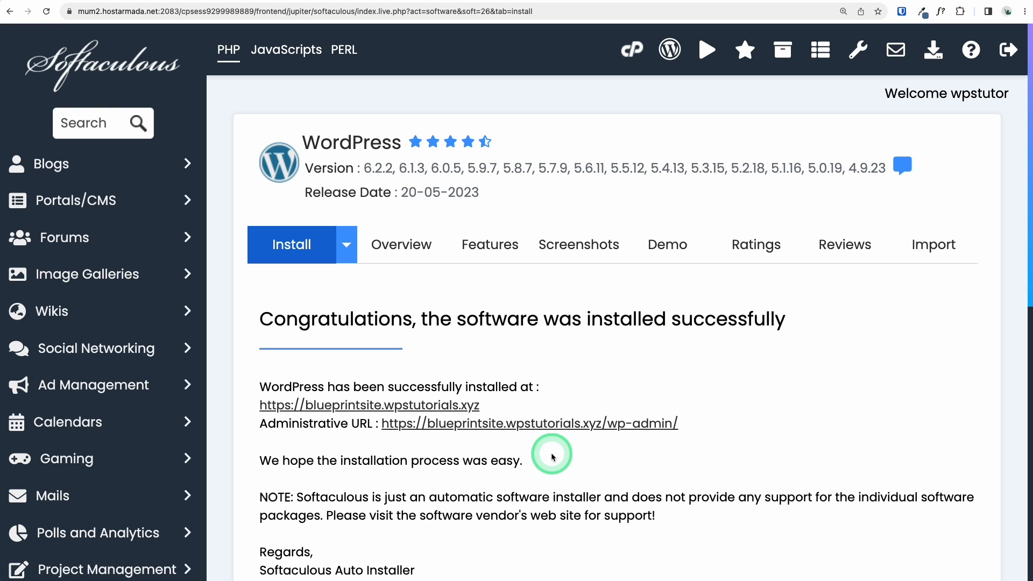
Open the new site's WordPress admin dashboard and examine its installed plugins, pages and posts.
{"action": "left_click", "coordinate": [557, 424]}
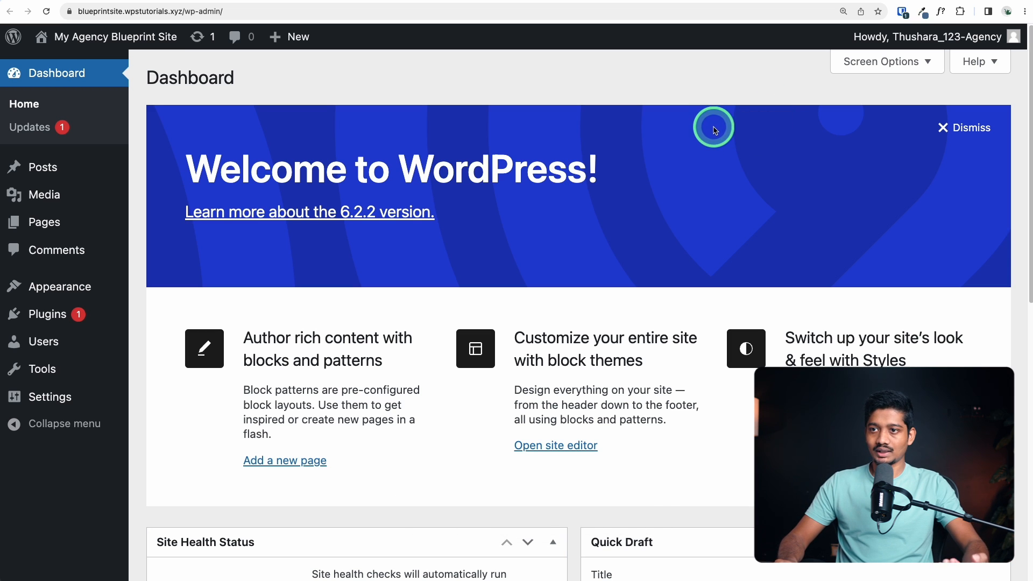
{"action": "mouse_move", "coordinate": [75, 321]}
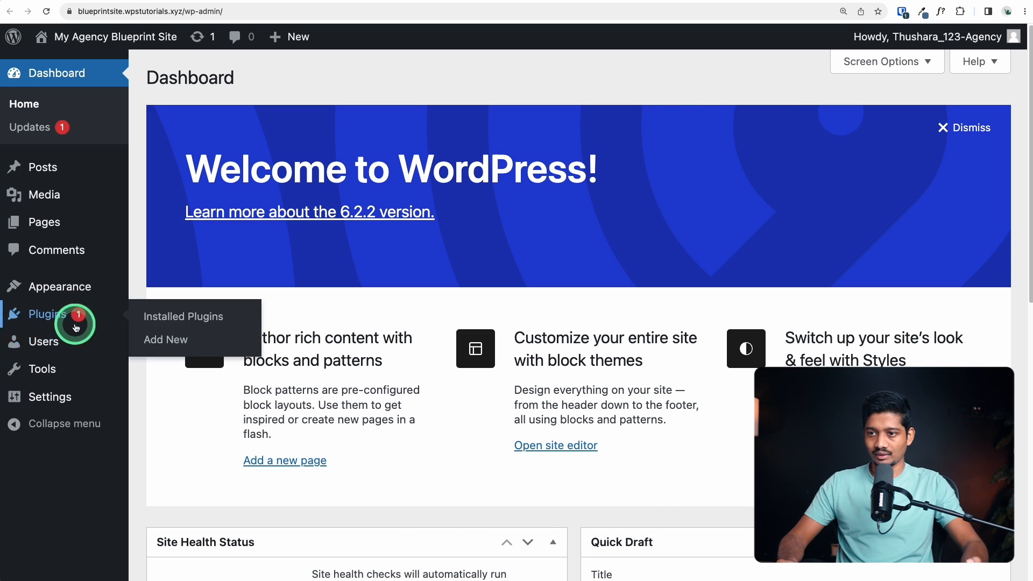
{"action": "left_click", "coordinate": [156, 322]}
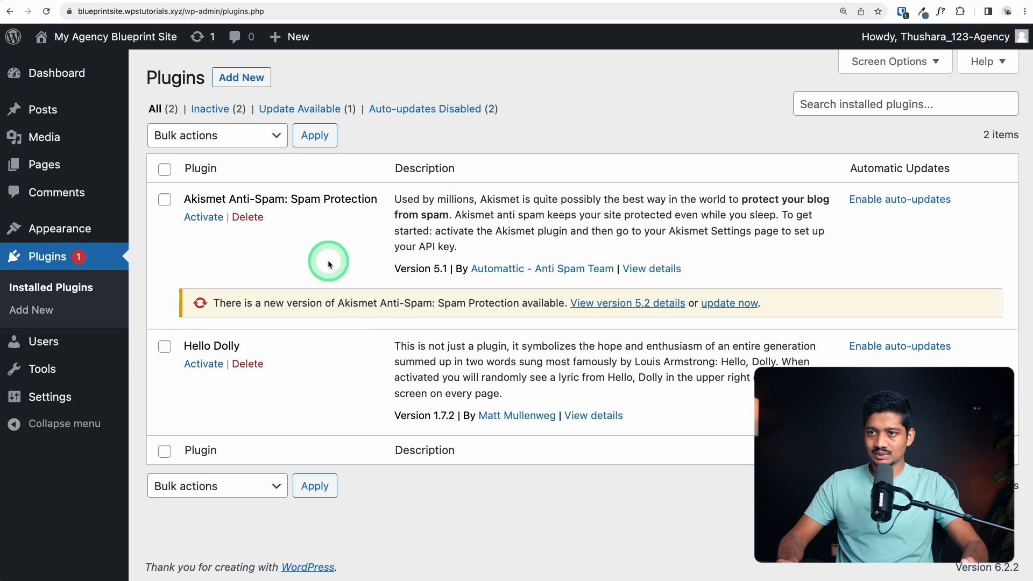
{"action": "left_click", "coordinate": [88, 166]}
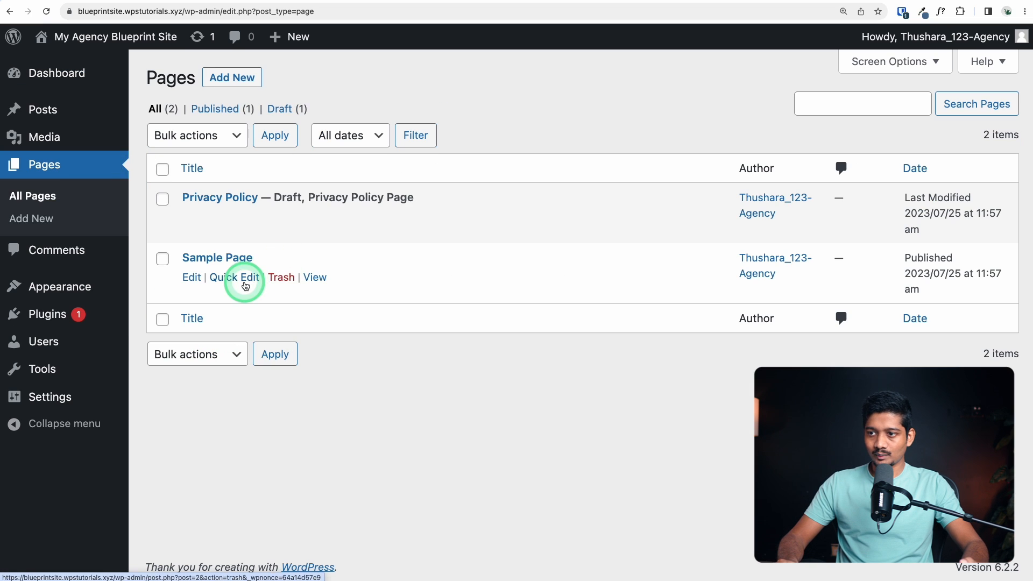
{"action": "left_click", "coordinate": [30, 102]}
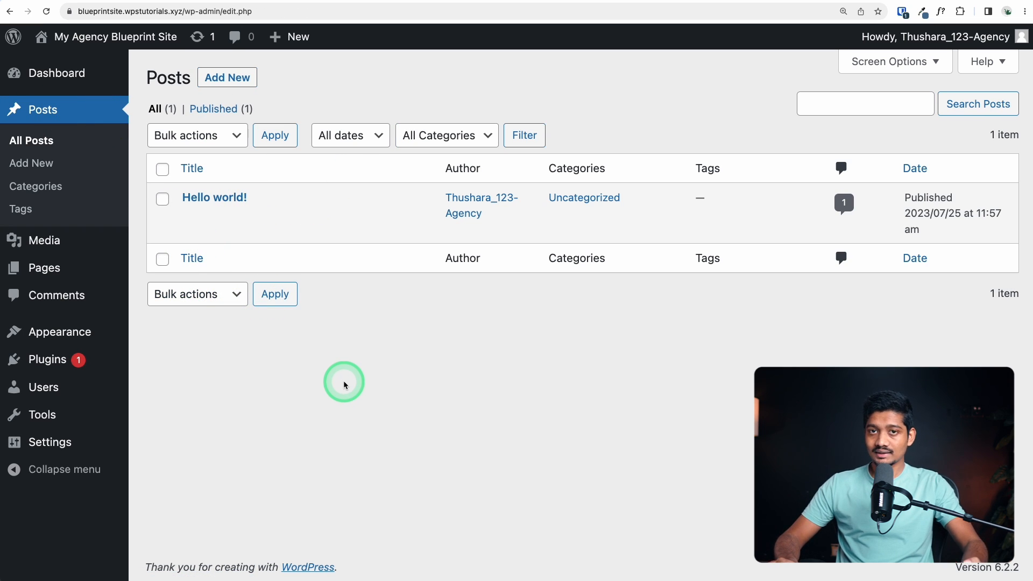
Search the plugin directory for "wp task after install" and look through the first two pages of results.
{"action": "mouse_move", "coordinate": [80, 359]}
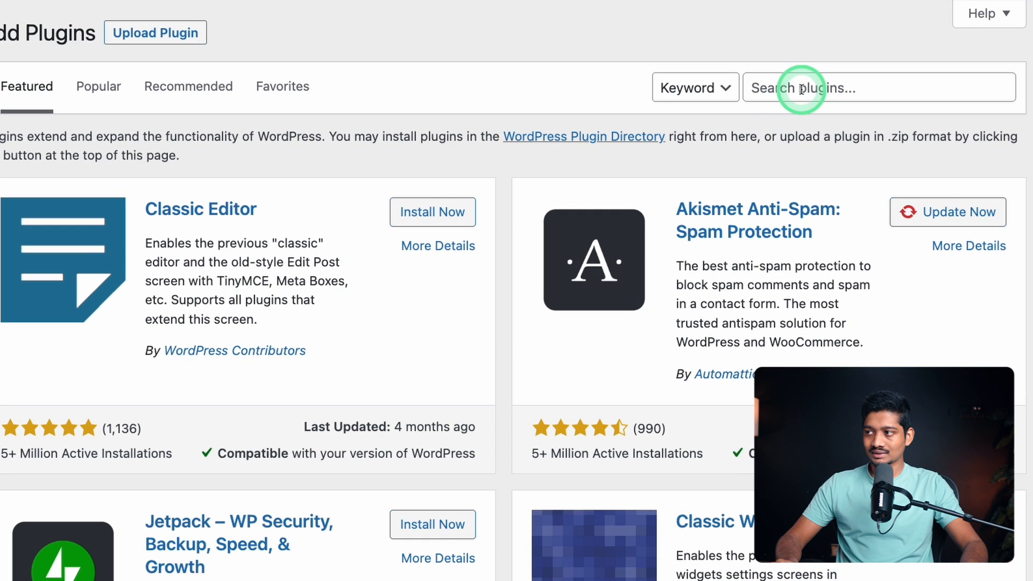
{"action": "left_click", "coordinate": [801, 89]}
{"action": "type", "text": "wp task after install"}
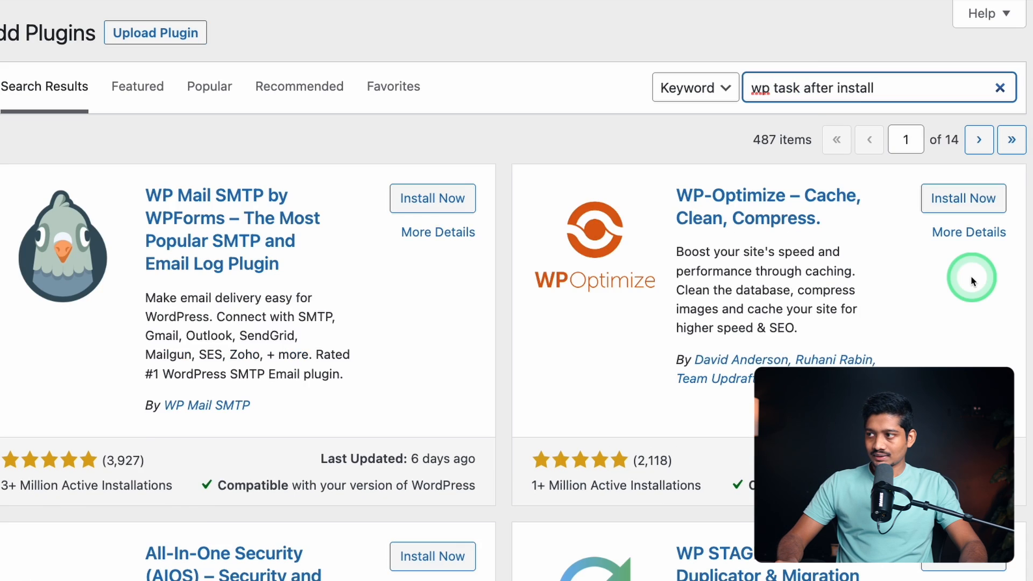
{"action": "scroll", "coordinate": [972, 280], "scroll_direction": "down", "scroll_amount": 15}
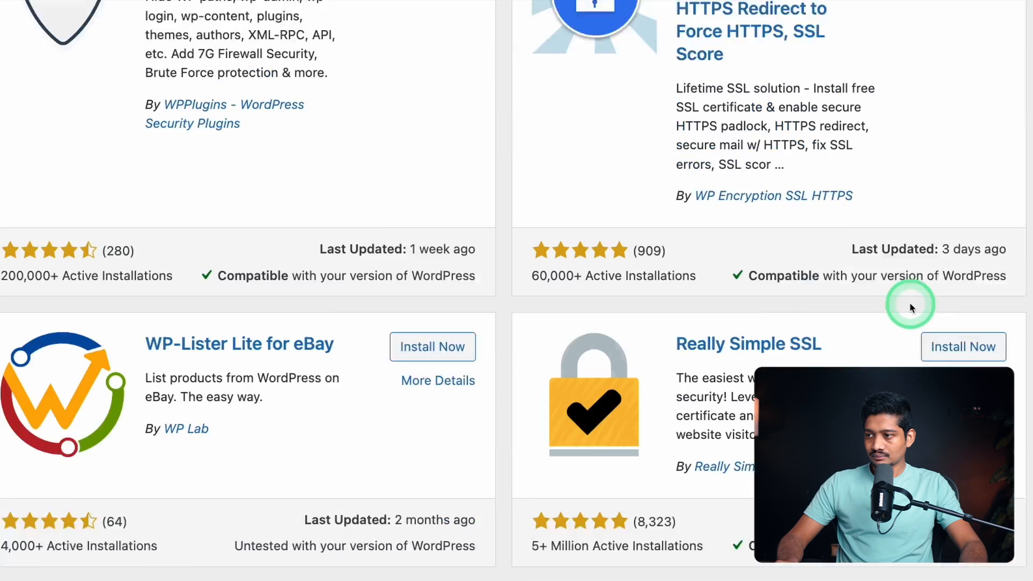
{"action": "scroll", "coordinate": [911, 307], "scroll_direction": "down", "scroll_amount": 5}
{"action": "left_click", "coordinate": [982, 540]}
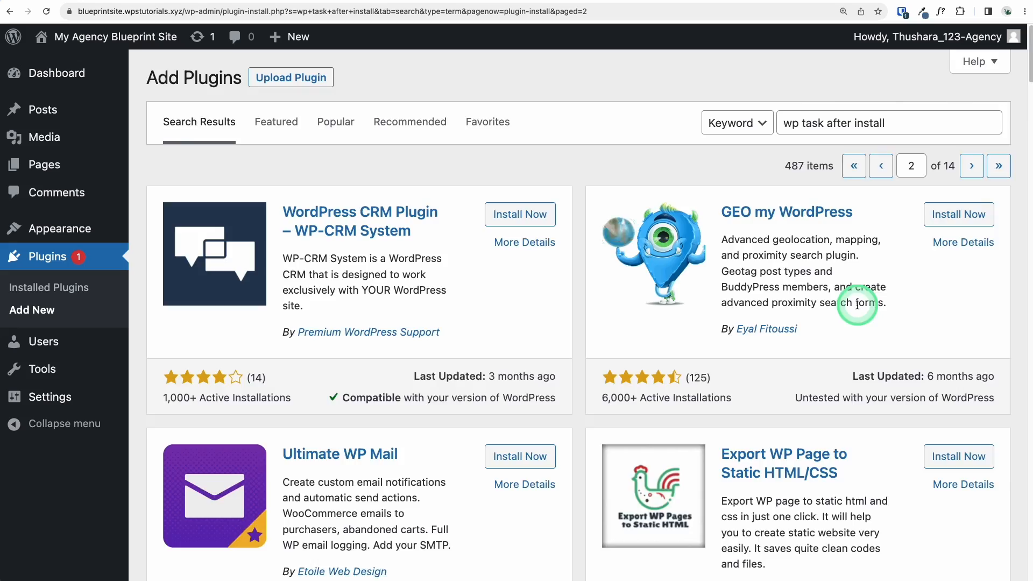
{"action": "scroll", "coordinate": [855, 303], "scroll_direction": "down", "scroll_amount": 6}
{"action": "scroll", "coordinate": [857, 308], "scroll_direction": "down", "scroll_amount": 15}
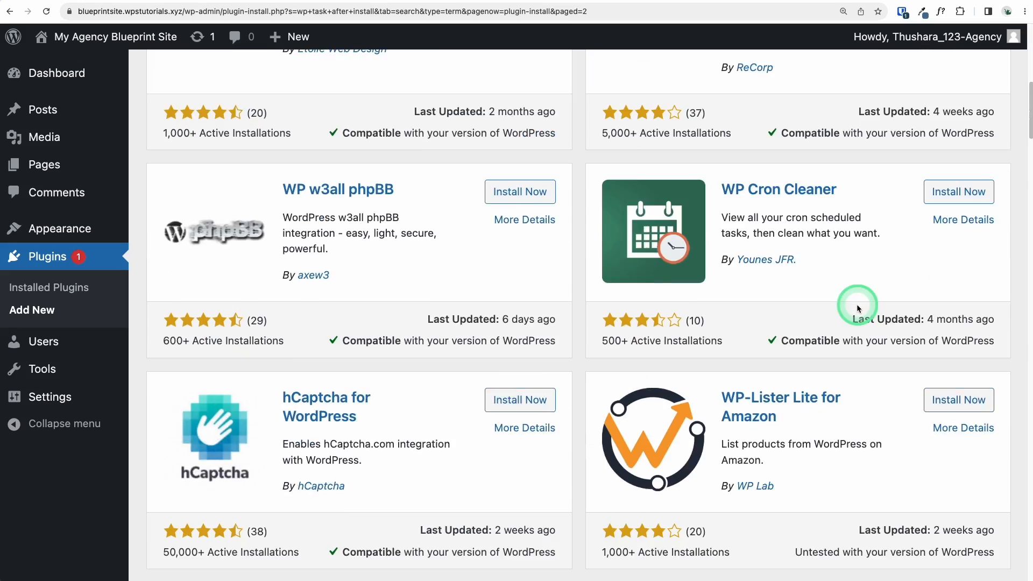
{"action": "scroll", "coordinate": [856, 267], "scroll_direction": "up", "scroll_amount": 20}
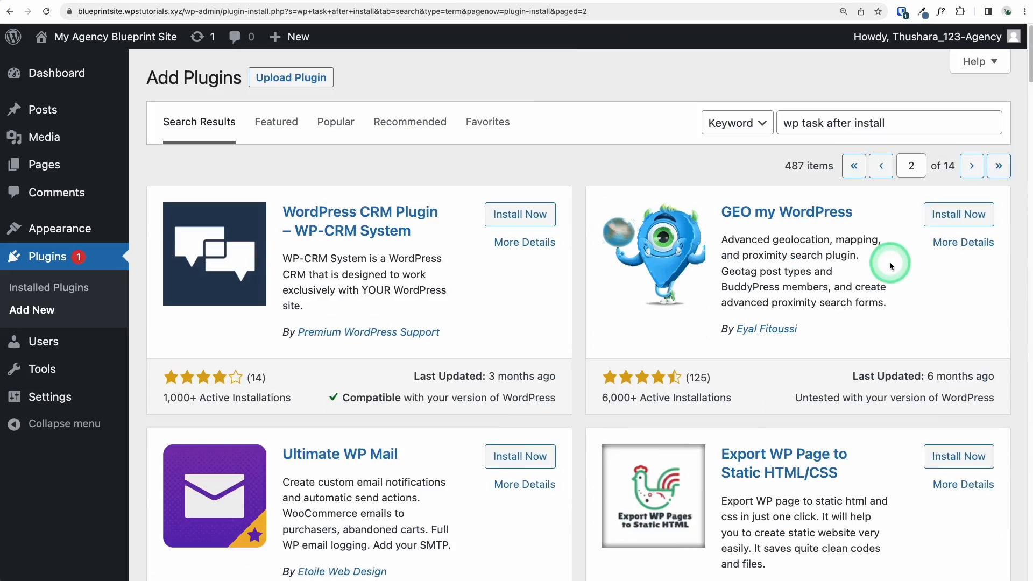
Search plugins for "task after install", find WP Tasks After Install on the second results page, and install and activate it.
{"action": "left_click", "coordinate": [792, 125]}
{"action": "key", "text": "BackSpace"}
{"action": "key", "text": "Delete"}
{"action": "key", "text": "Delete"}
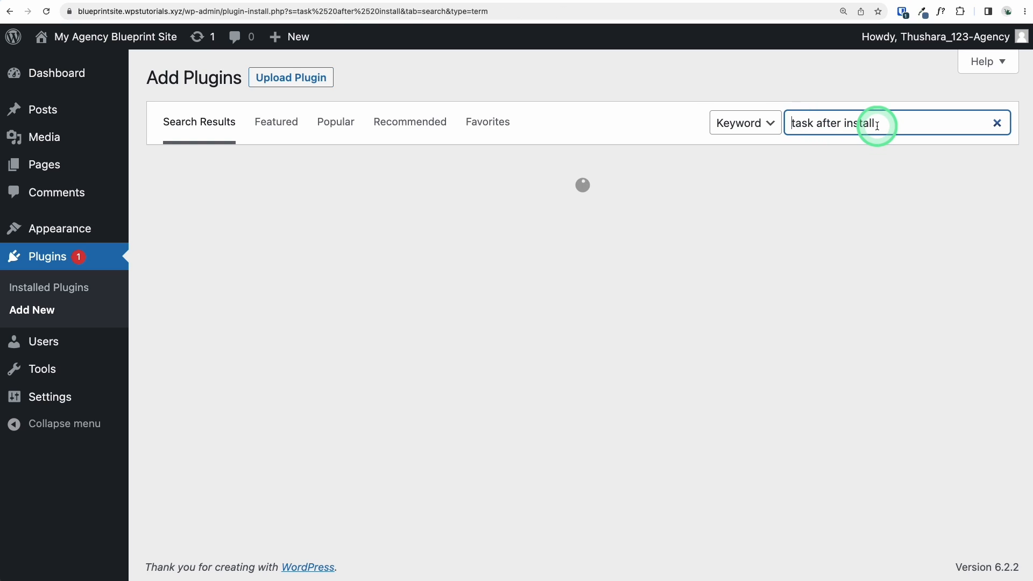
{"action": "scroll", "coordinate": [856, 177], "scroll_direction": "down", "scroll_amount": 20}
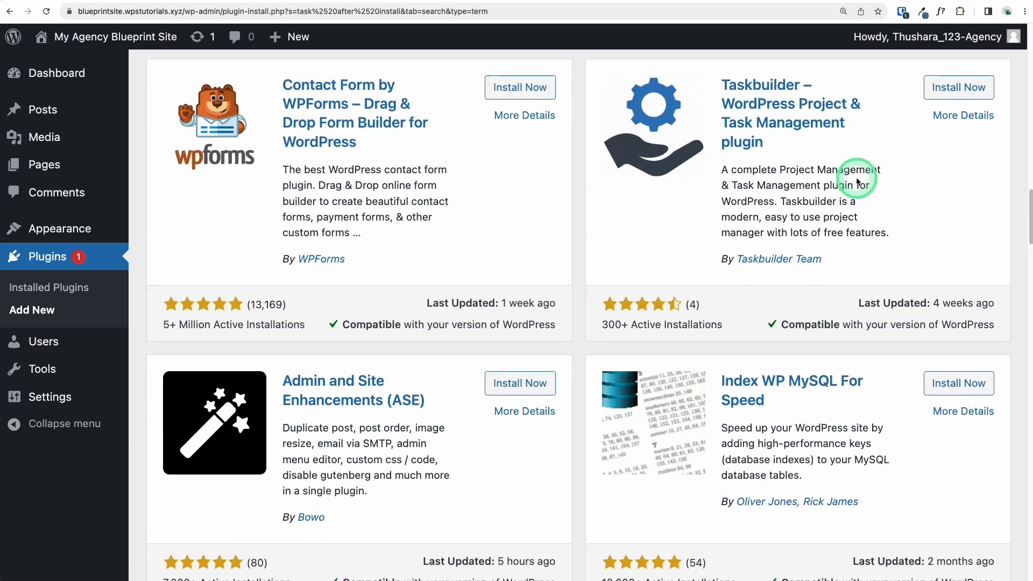
{"action": "scroll", "coordinate": [852, 247], "scroll_direction": "down", "scroll_amount": 20}
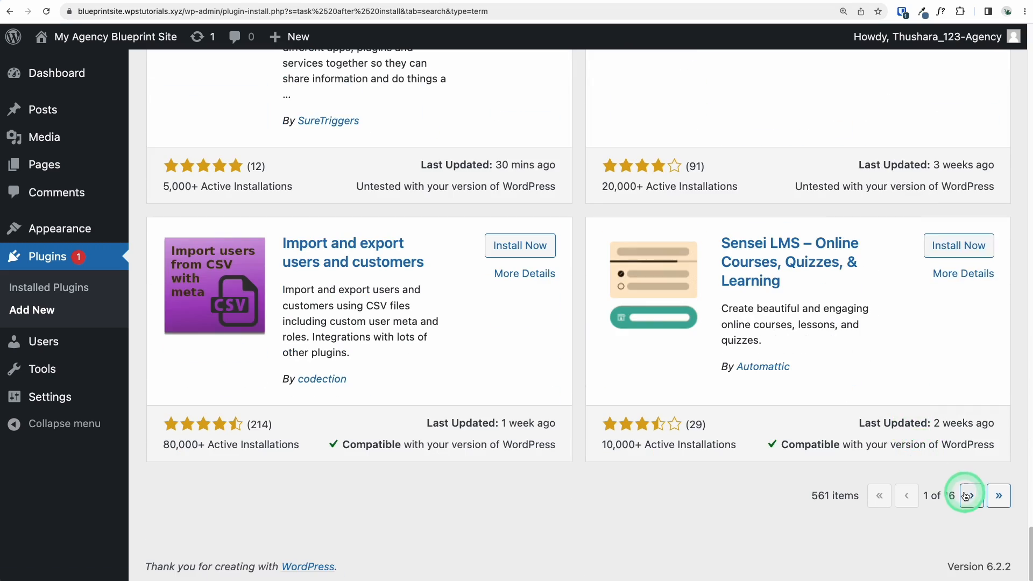
{"action": "left_click", "coordinate": [967, 495]}
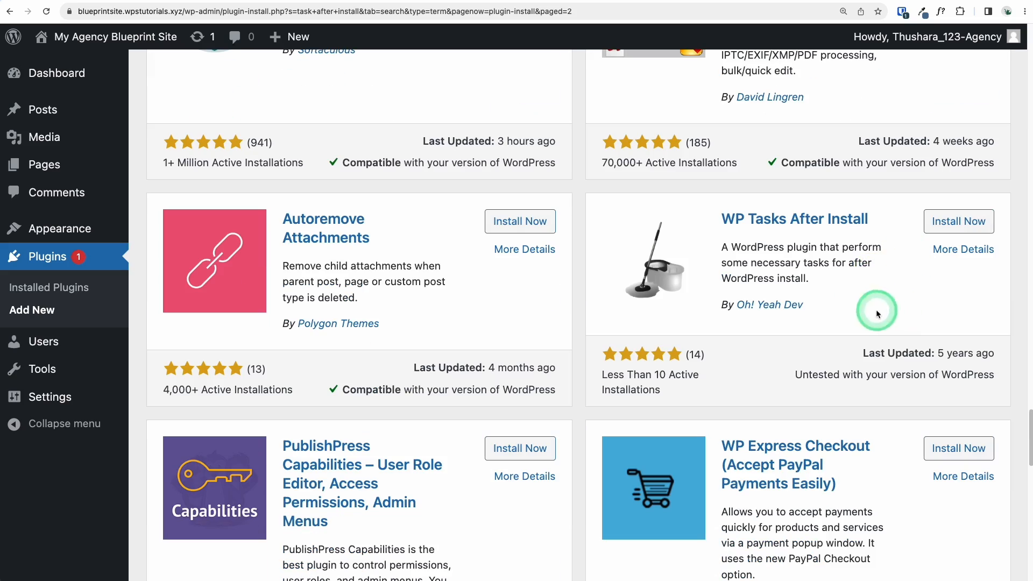
{"action": "left_click", "coordinate": [947, 227]}
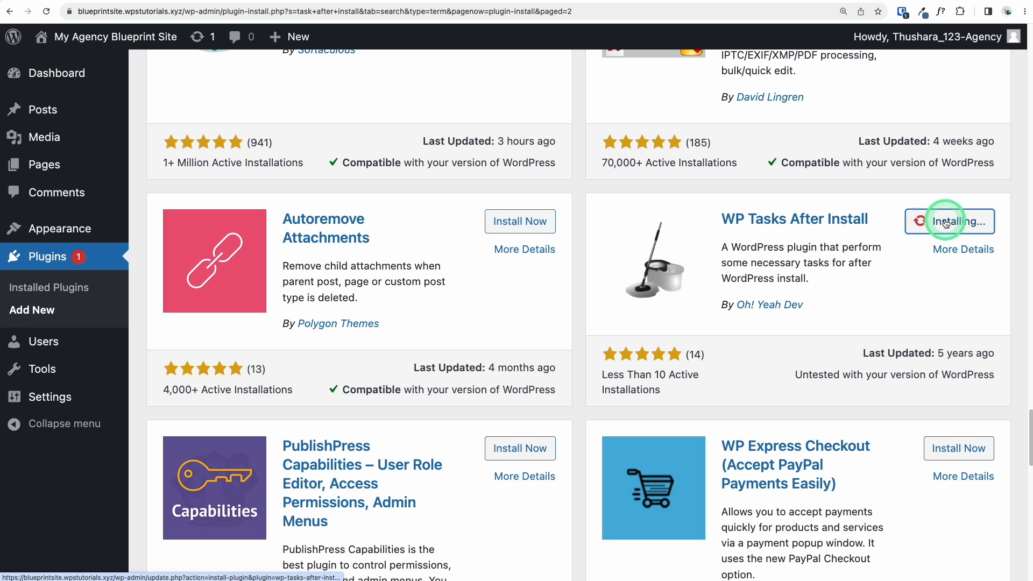
{"action": "left_click", "coordinate": [949, 222]}
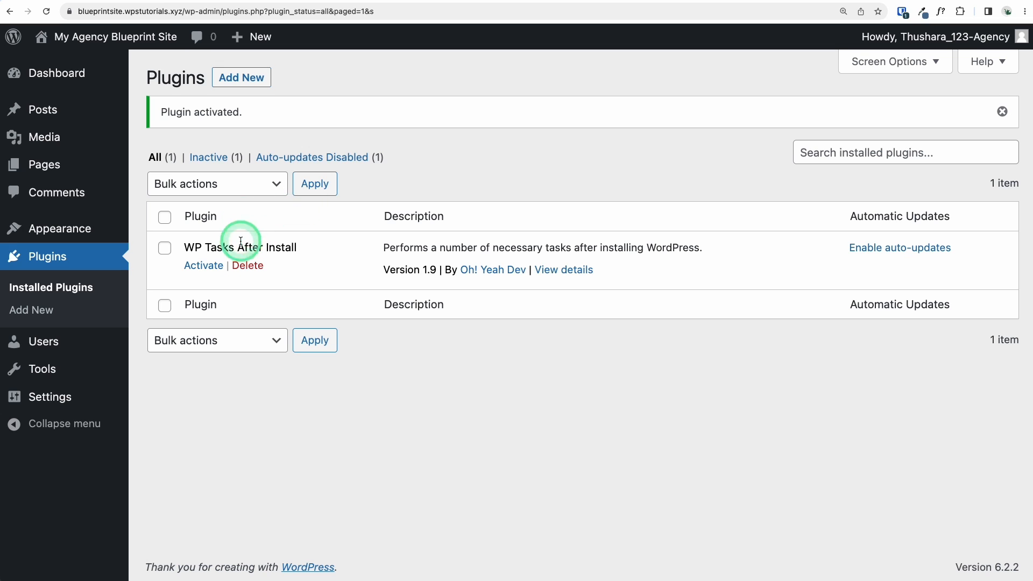
Delete the WP Tasks After Install plugin from the site.
{"action": "left_click", "coordinate": [248, 265]}
{"action": "left_click", "coordinate": [605, 77]}
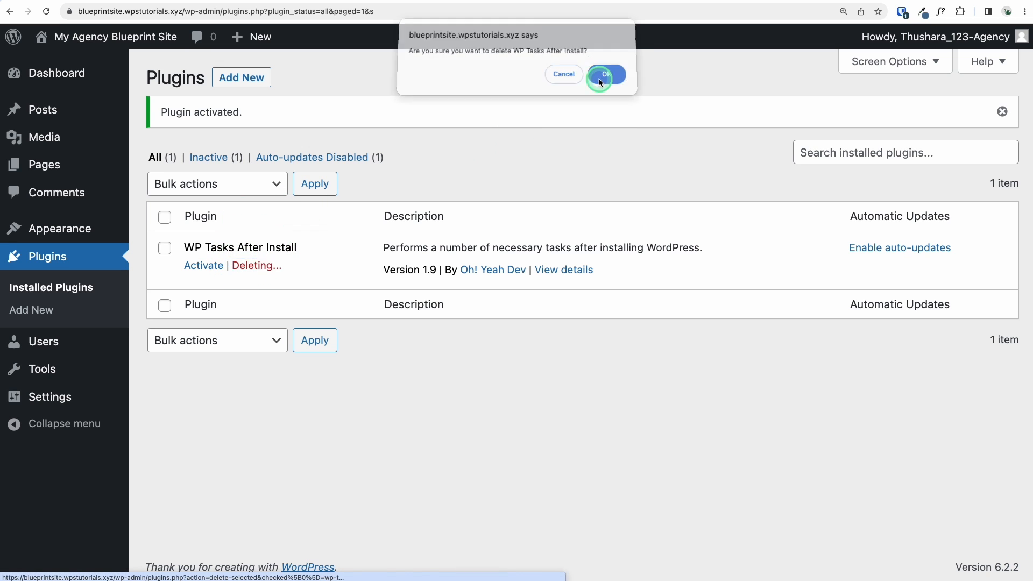
Check the site's posts list, pages list and permalink structure settings.
{"action": "left_click", "coordinate": [66, 109]}
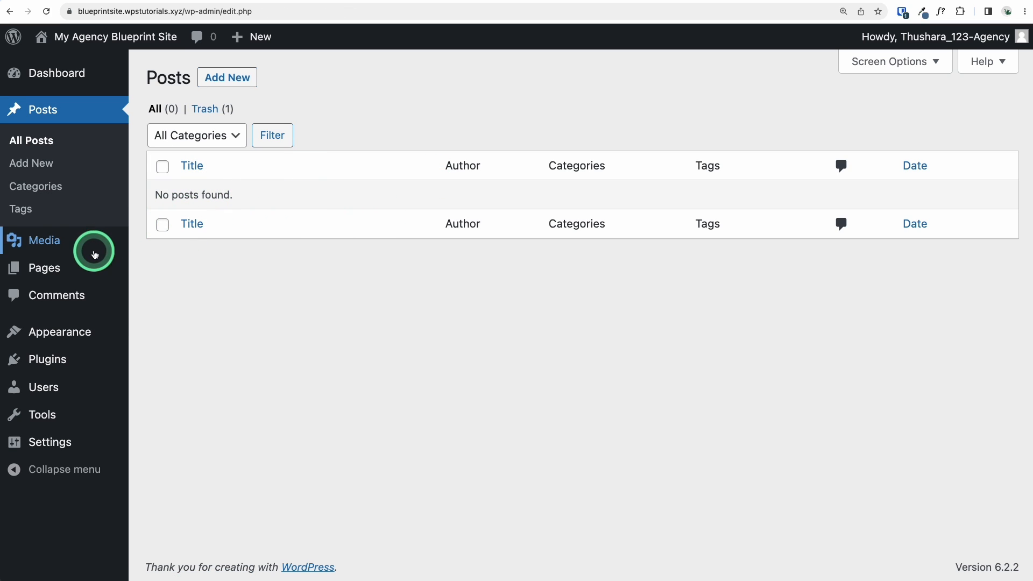
{"action": "left_click", "coordinate": [69, 269]}
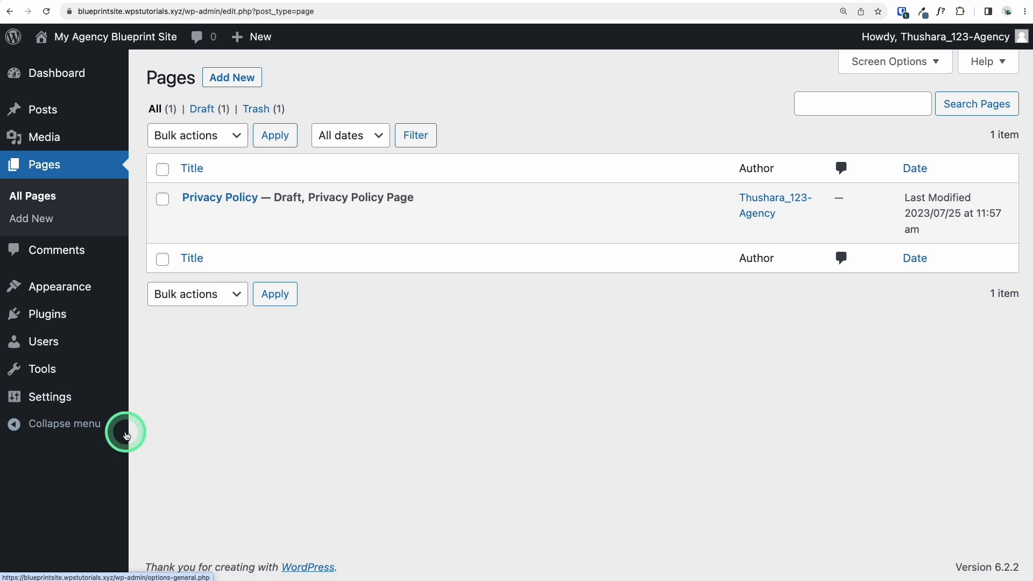
{"action": "mouse_move", "coordinate": [51, 395]}
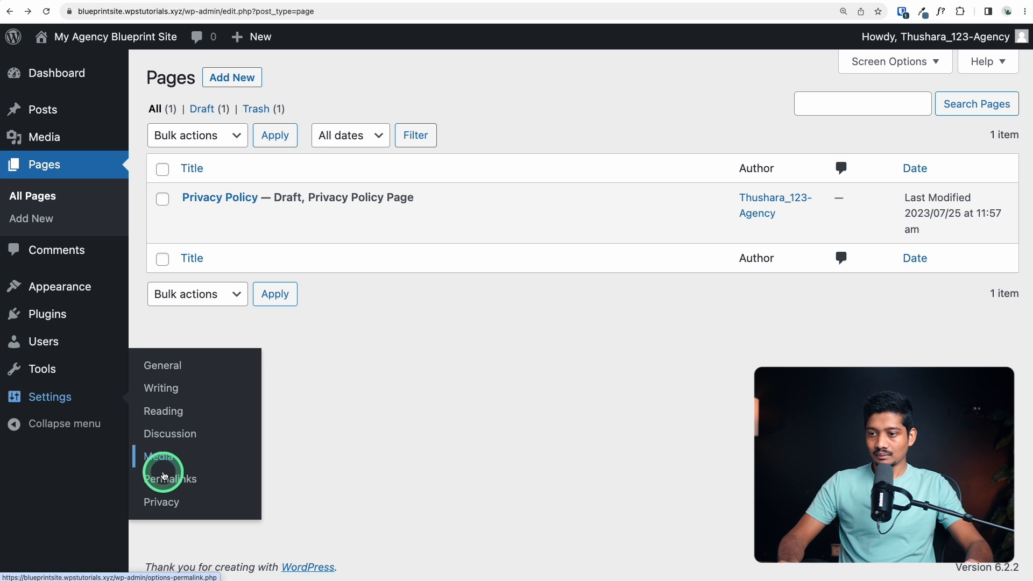
{"action": "left_click", "coordinate": [170, 484]}
{"action": "scroll", "coordinate": [385, 271], "scroll_direction": "down", "scroll_amount": 3}
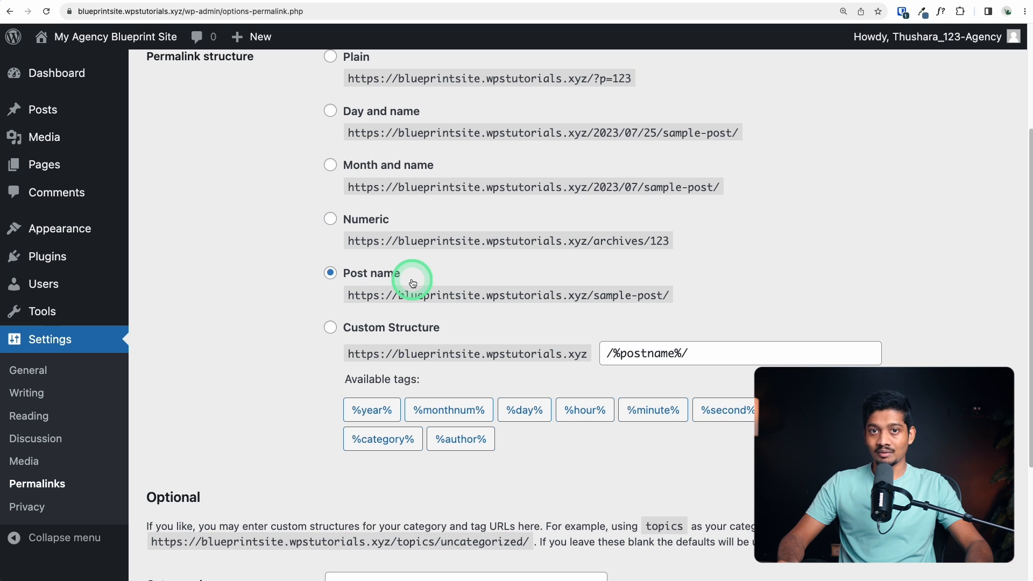
{"action": "scroll", "coordinate": [273, 208], "scroll_direction": "up", "scroll_amount": 1}
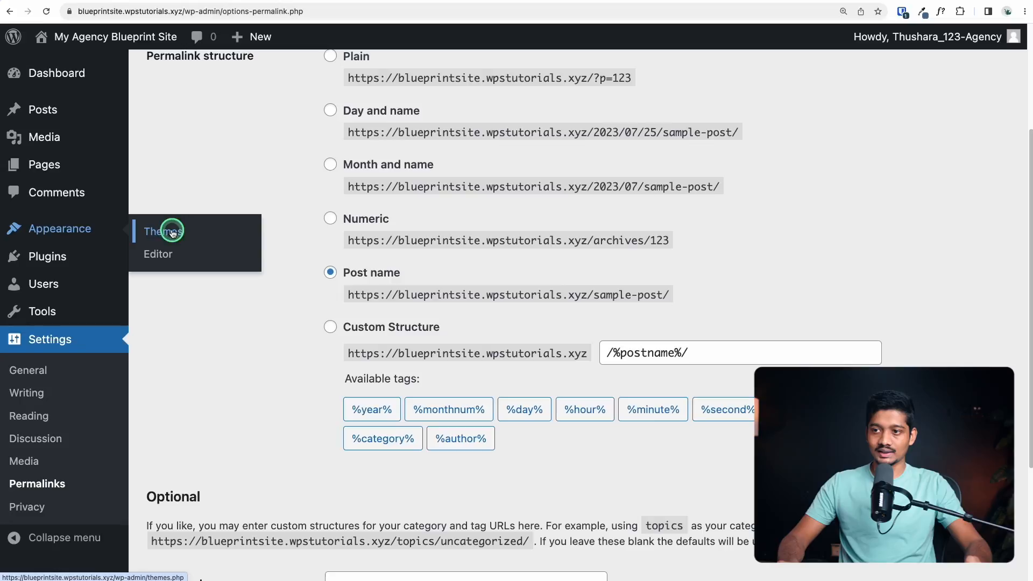
Install and activate the Kadence theme from the popular themes and dismiss its starter templates notice.
{"action": "left_click", "coordinate": [174, 231]}
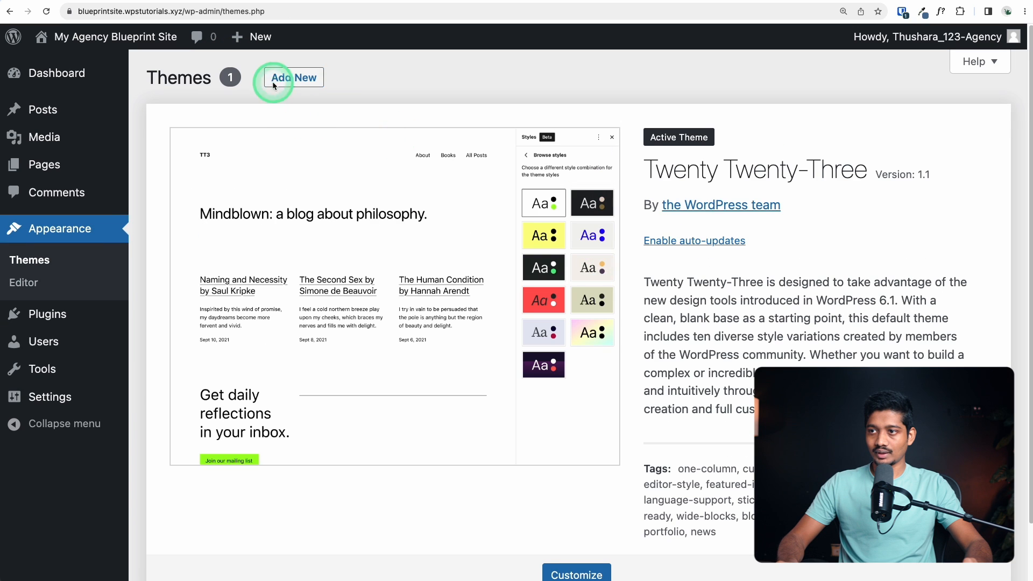
{"action": "left_click", "coordinate": [277, 78]}
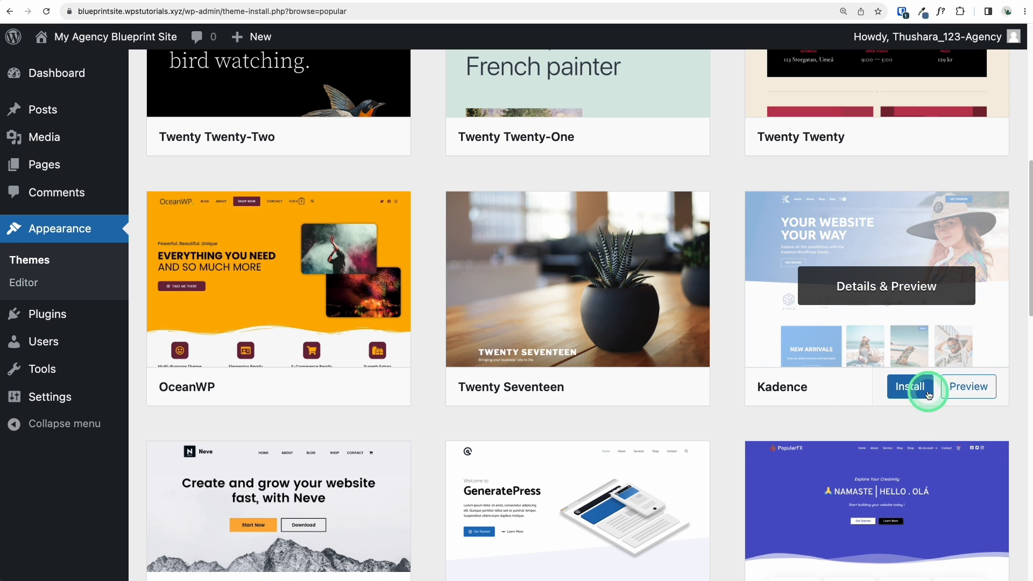
{"action": "left_click", "coordinate": [916, 393]}
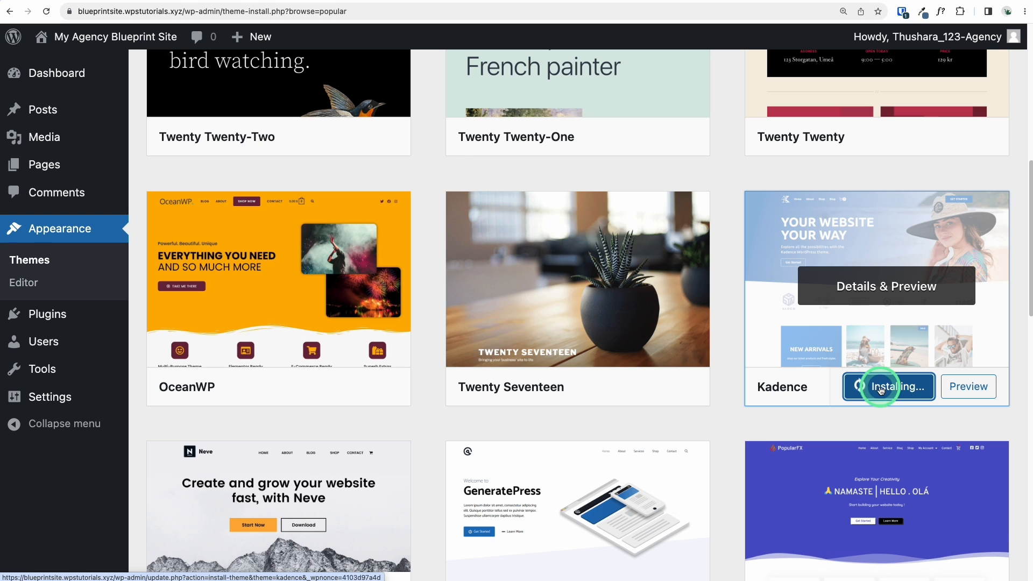
{"action": "left_click", "coordinate": [879, 384]}
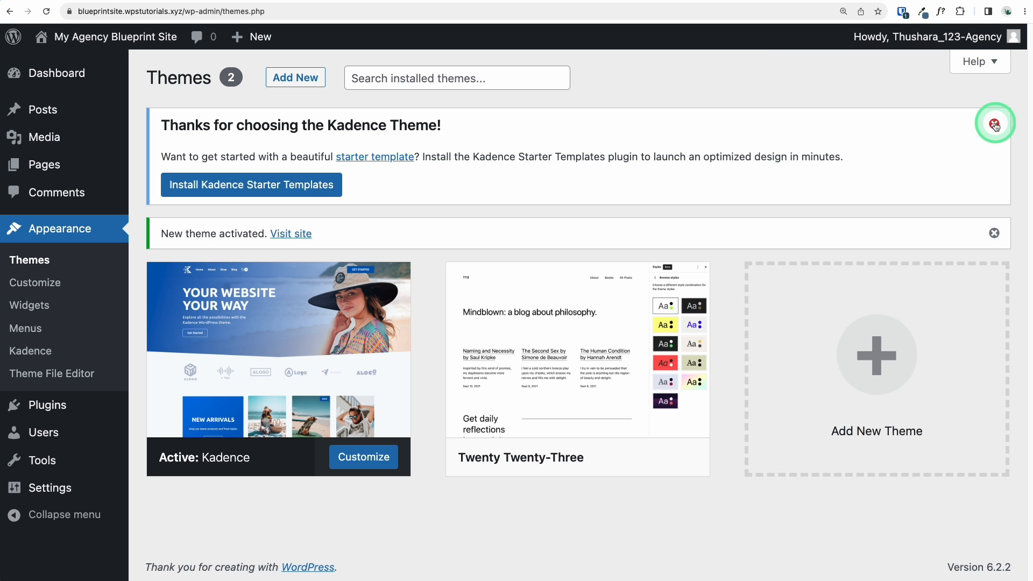
{"action": "left_click", "coordinate": [988, 120]}
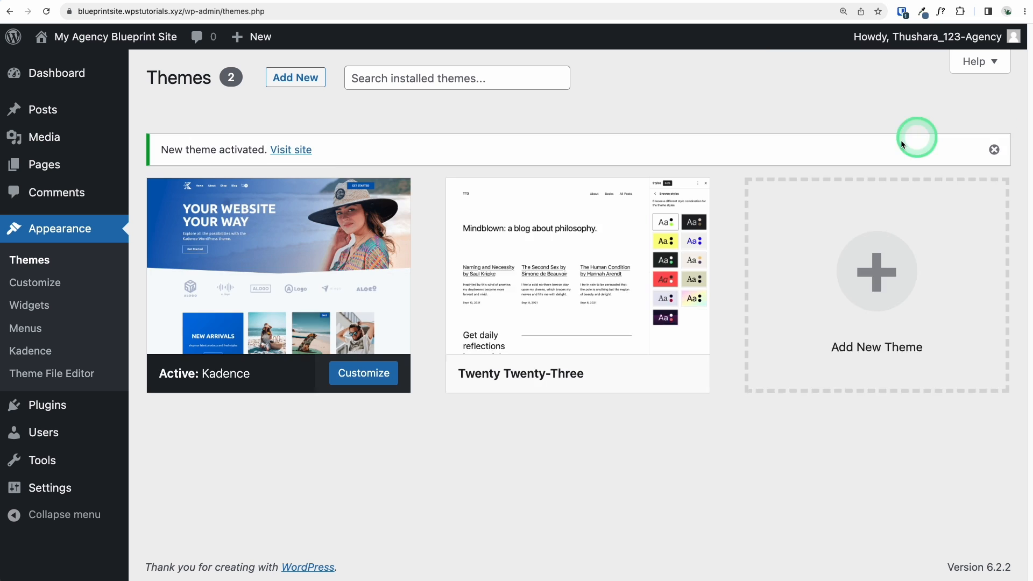
Delete the unused Twenty Twenty-Three theme.
{"action": "left_click", "coordinate": [640, 226]}
{"action": "left_click", "coordinate": [973, 546]}
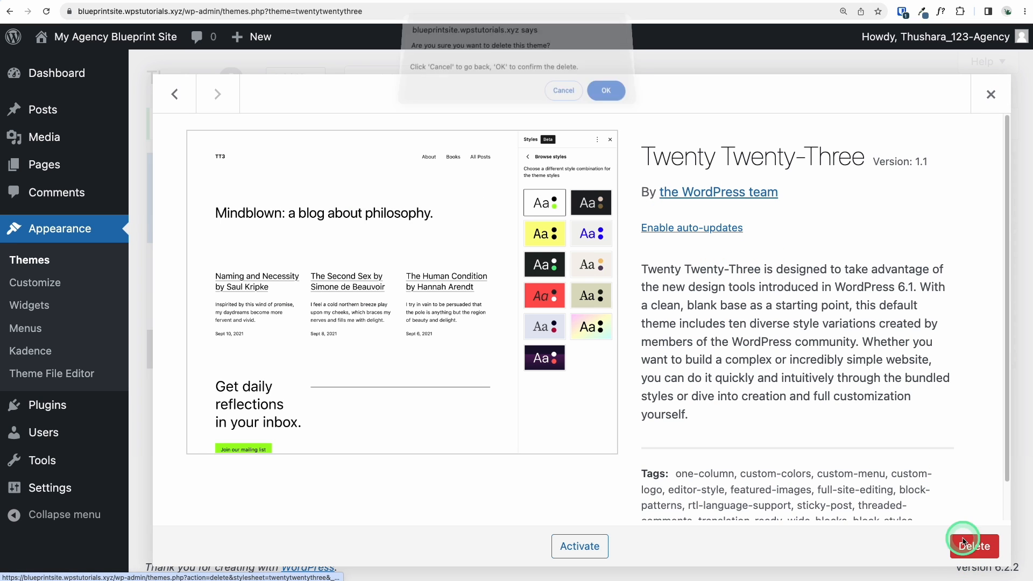
{"action": "left_click", "coordinate": [607, 99]}
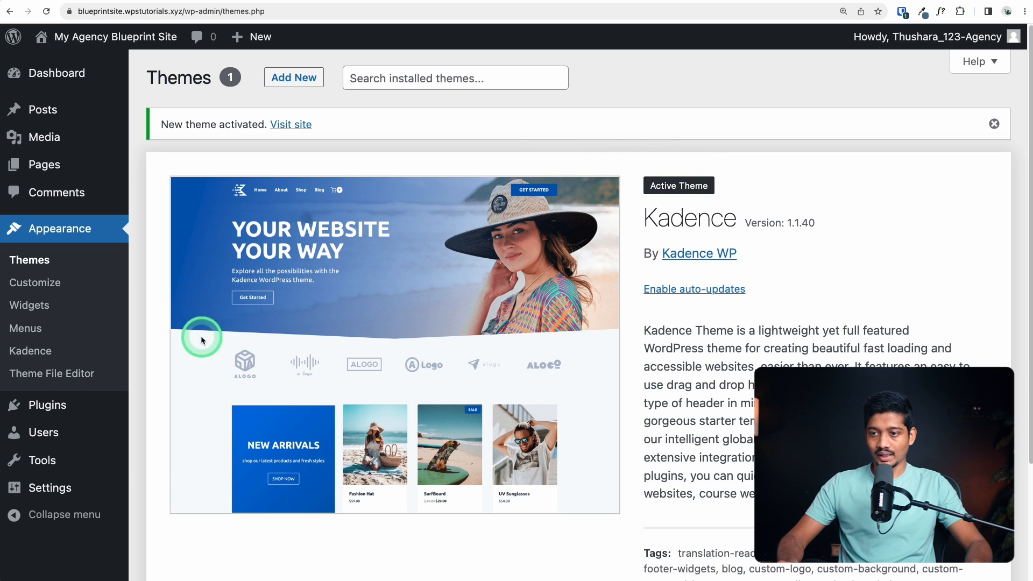
Search the plugin directory for "kadence blocks" and install Gutenberg Blocks by Kadence Blocks.
{"action": "mouse_move", "coordinate": [44, 410]}
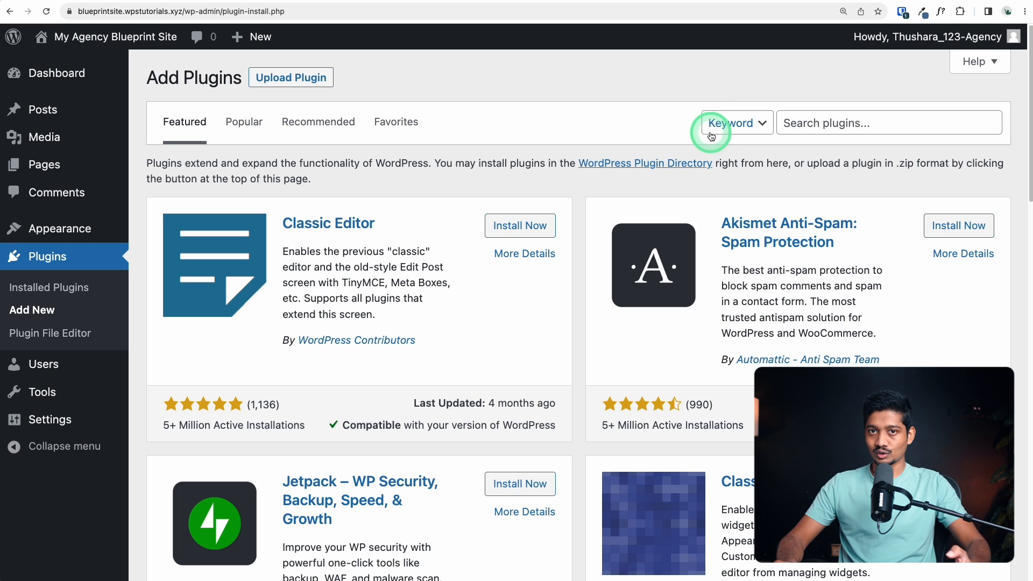
{"action": "left_click", "coordinate": [855, 119]}
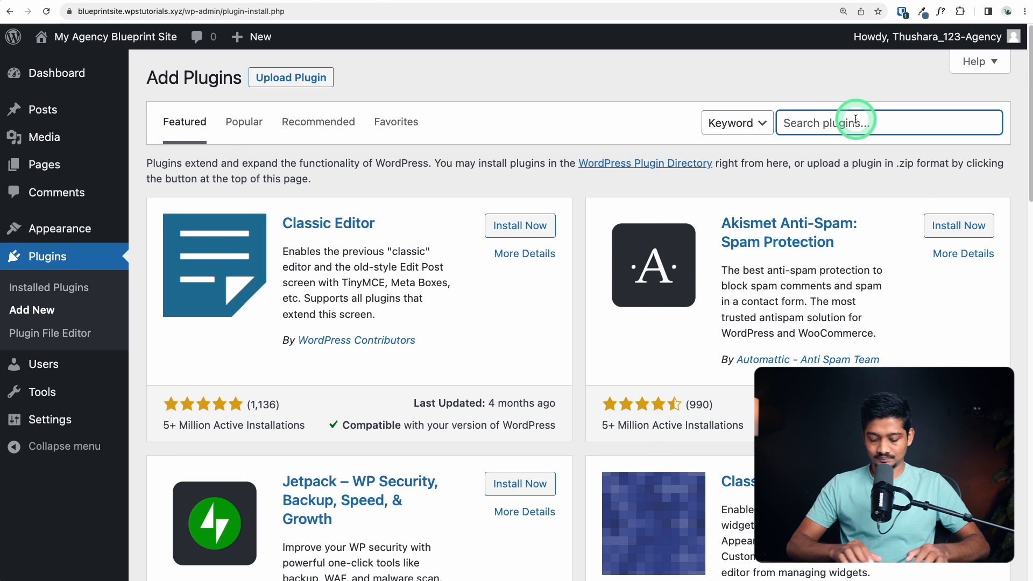
{"action": "type", "text": "kadence blocks"}
{"action": "left_click", "coordinate": [525, 213]}
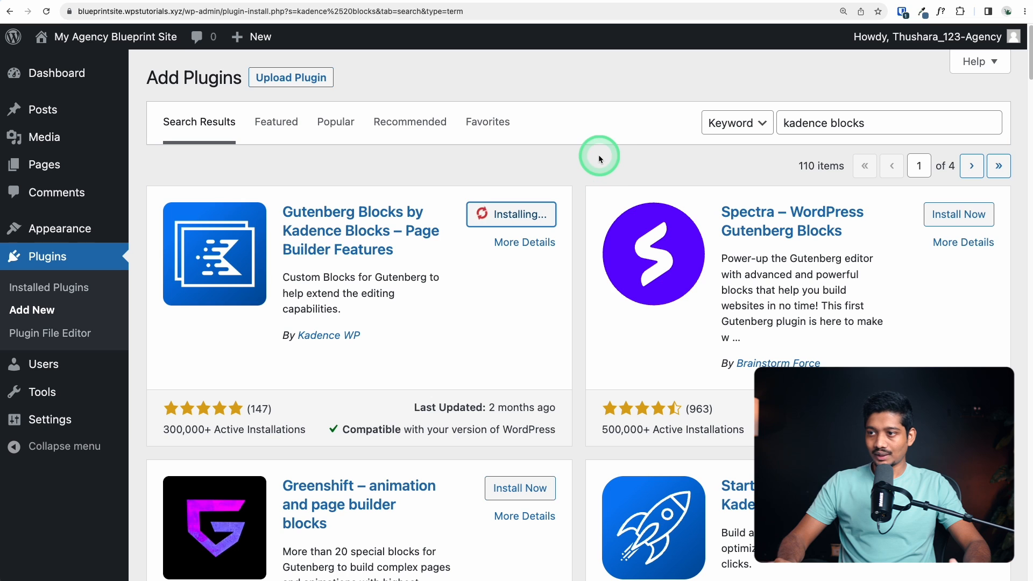
Search the plugin directory for "form" and install the Contact Form Plugin by Fluent Forms.
{"action": "triple_click", "coordinate": [886, 120]}
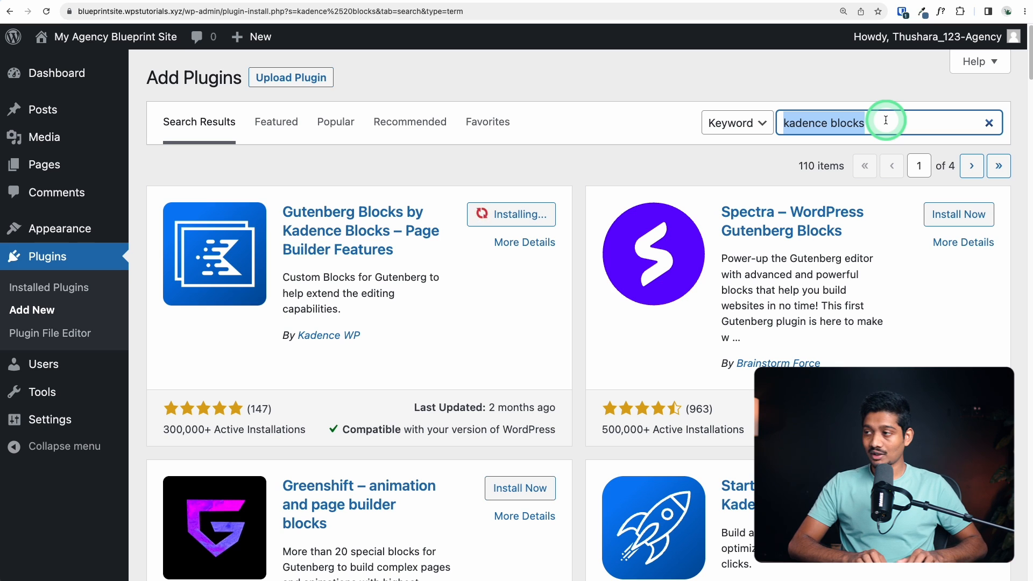
{"action": "type", "text": "form"}
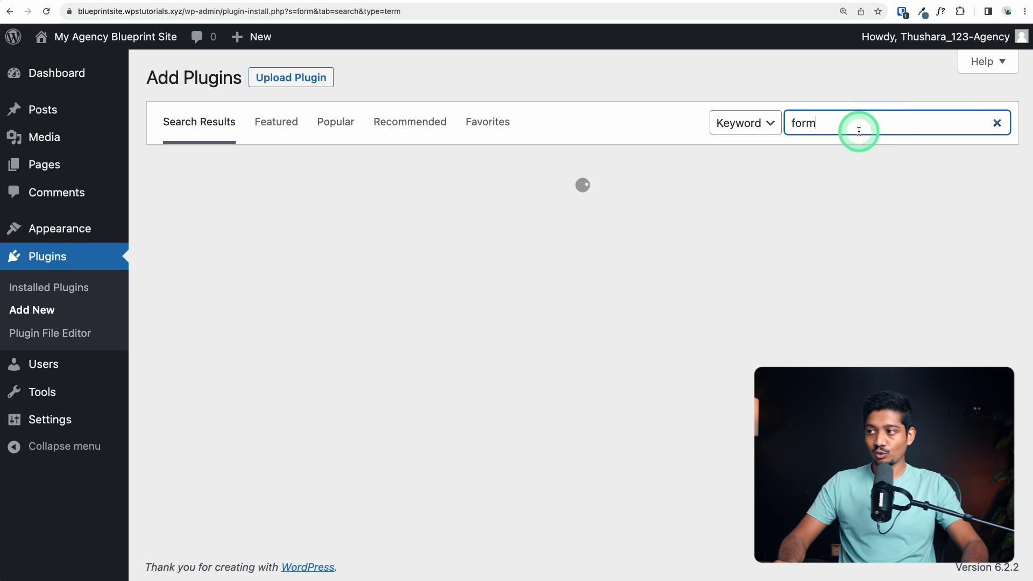
{"action": "scroll", "coordinate": [986, 129], "scroll_direction": "down", "scroll_amount": 8}
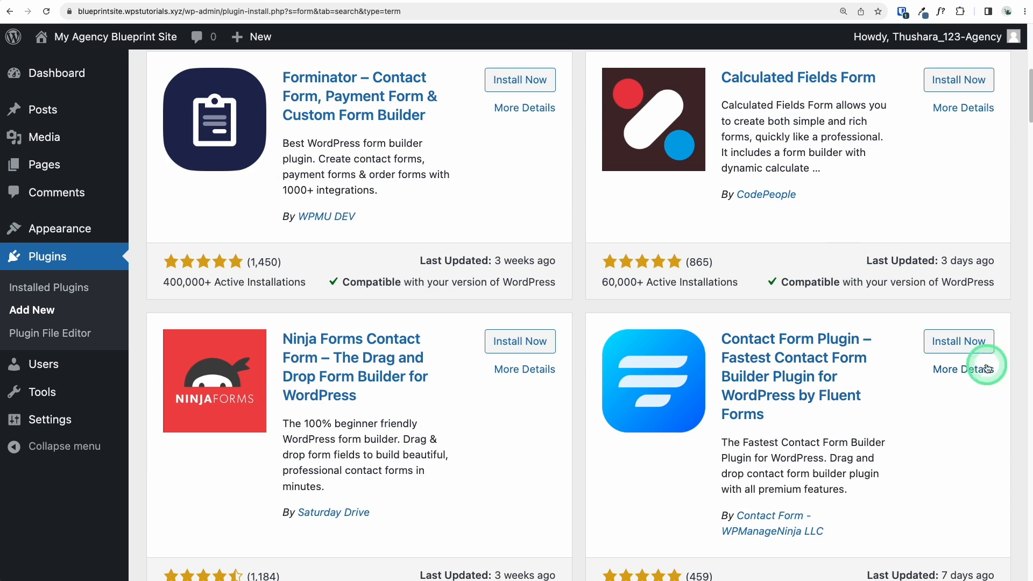
{"action": "left_click", "coordinate": [972, 343]}
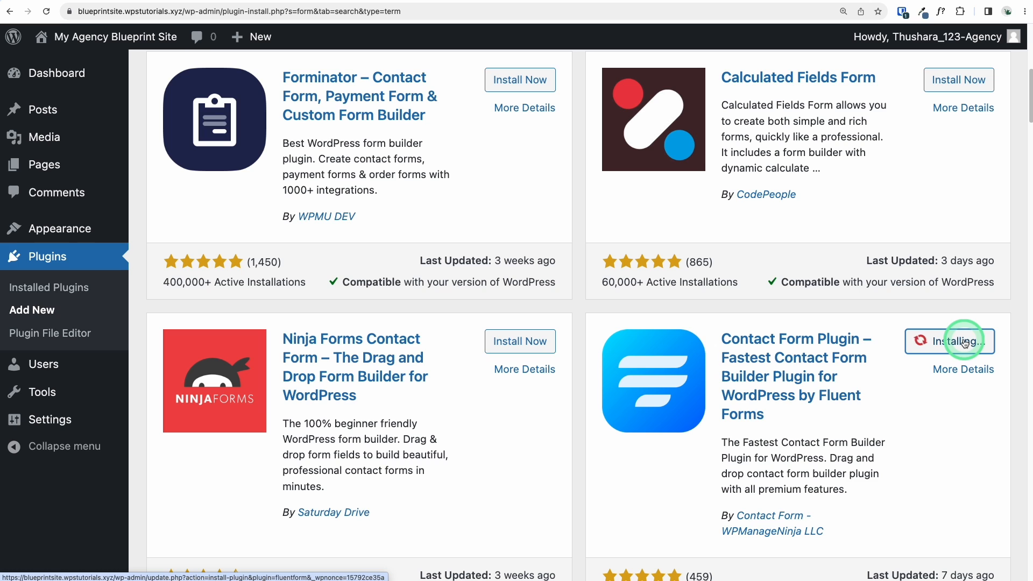
{"action": "scroll", "coordinate": [886, 330], "scroll_direction": "up", "scroll_amount": 8}
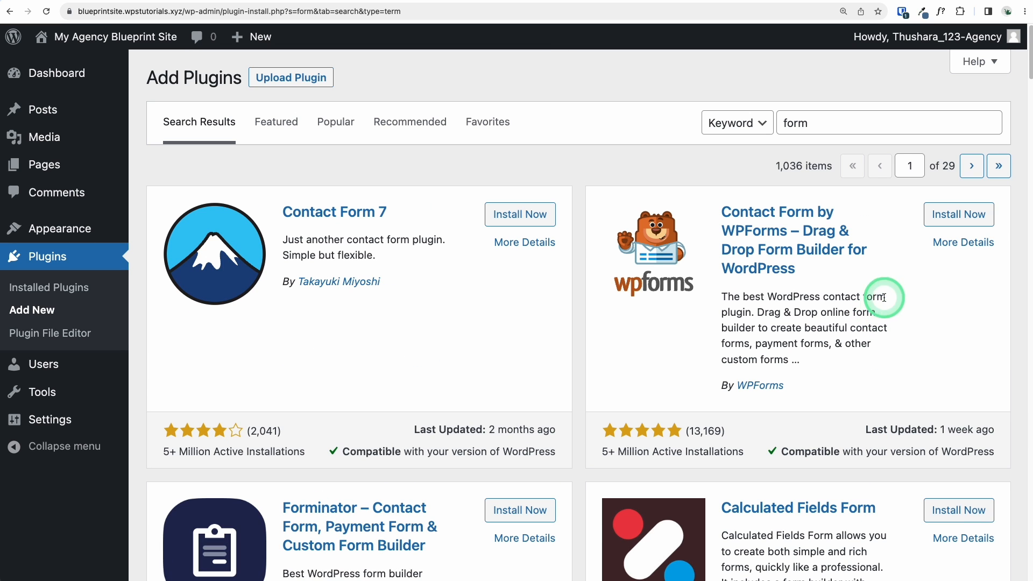
Search the plugin directory for "slim seo" and "ithemes", and install Slim SEO and iThemes Security.
{"action": "double_click", "coordinate": [886, 122]}
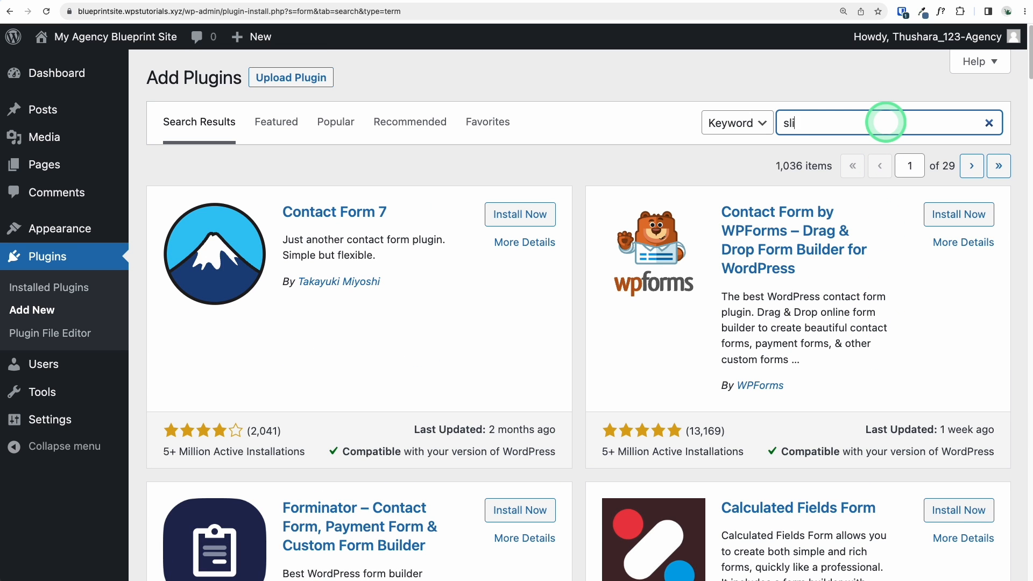
{"action": "type", "text": "slim seo"}
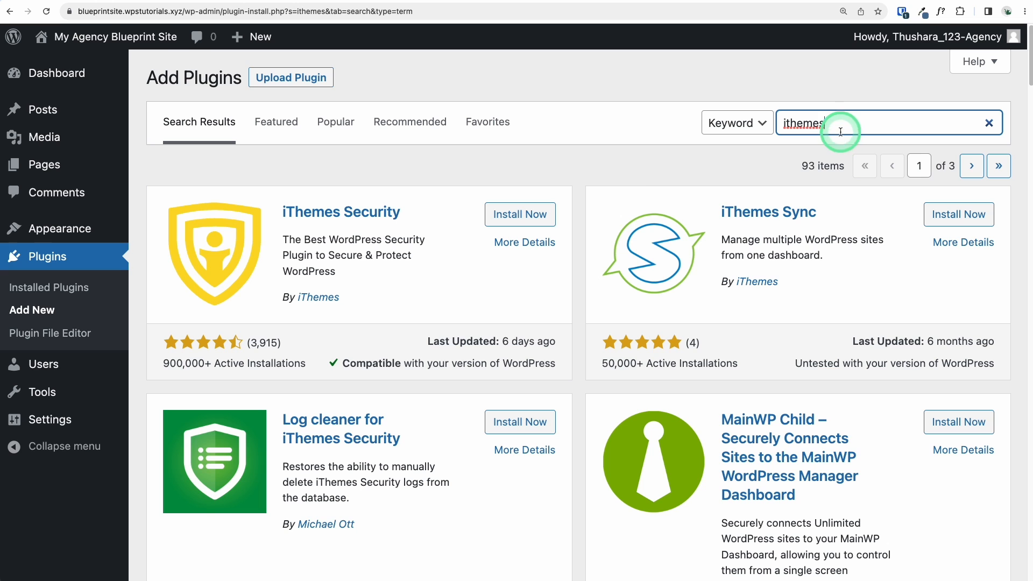
{"action": "left_click", "coordinate": [520, 223]}
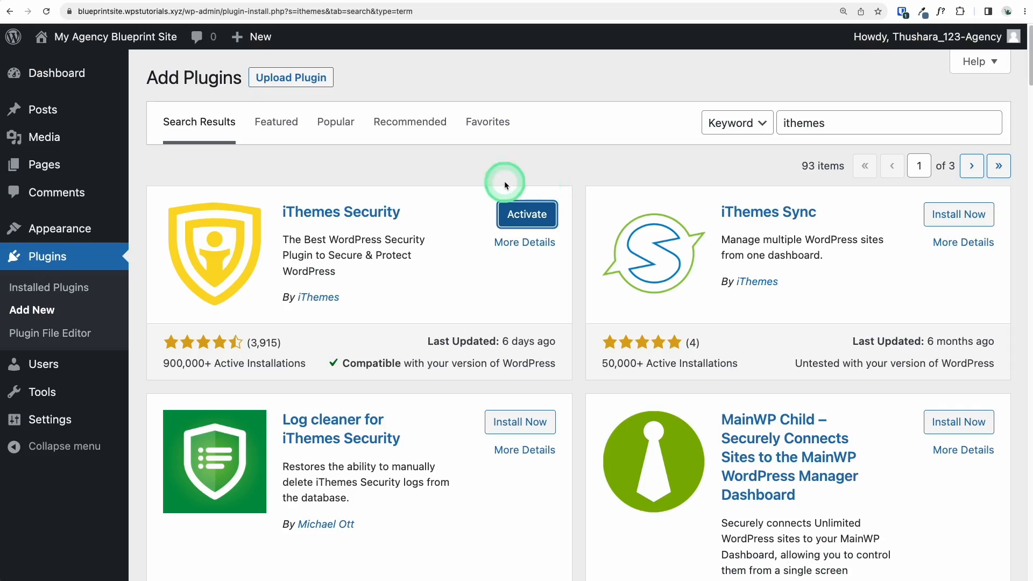
Activate all four installed plugins at once with a bulk action.
{"action": "left_click", "coordinate": [44, 288]}
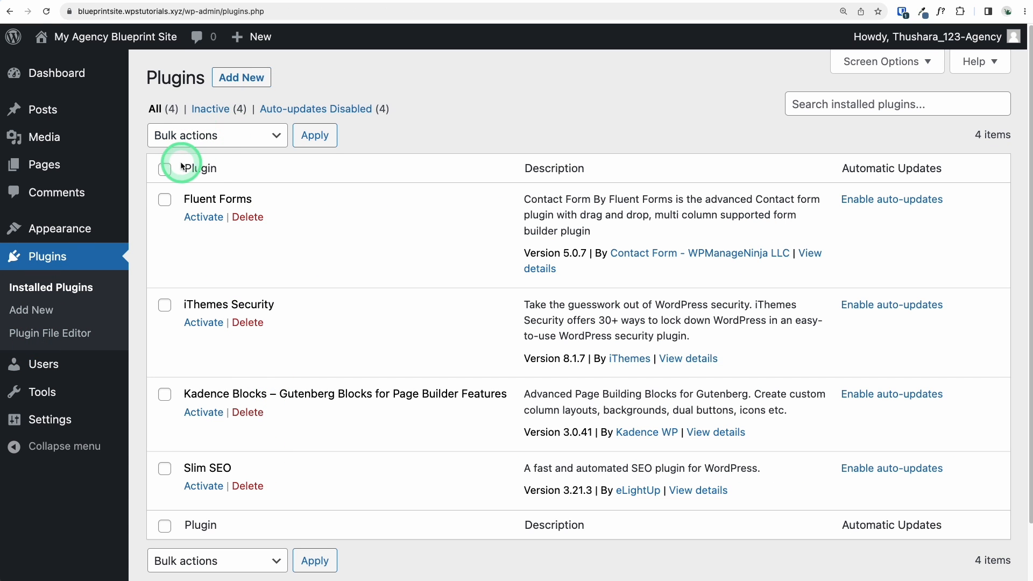
{"action": "left_click", "coordinate": [178, 144]}
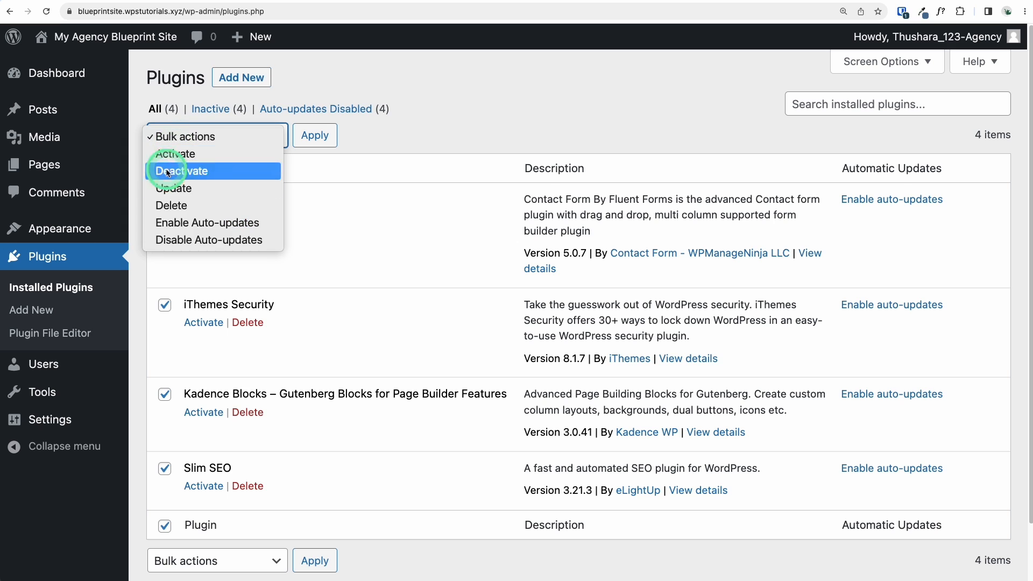
{"action": "left_click", "coordinate": [191, 155]}
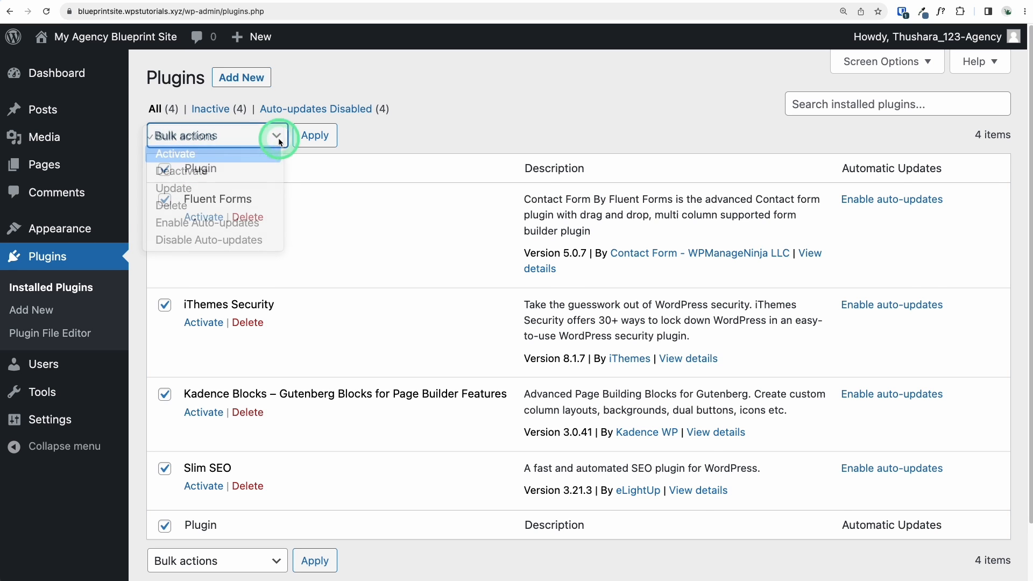
{"action": "left_click", "coordinate": [315, 136]}
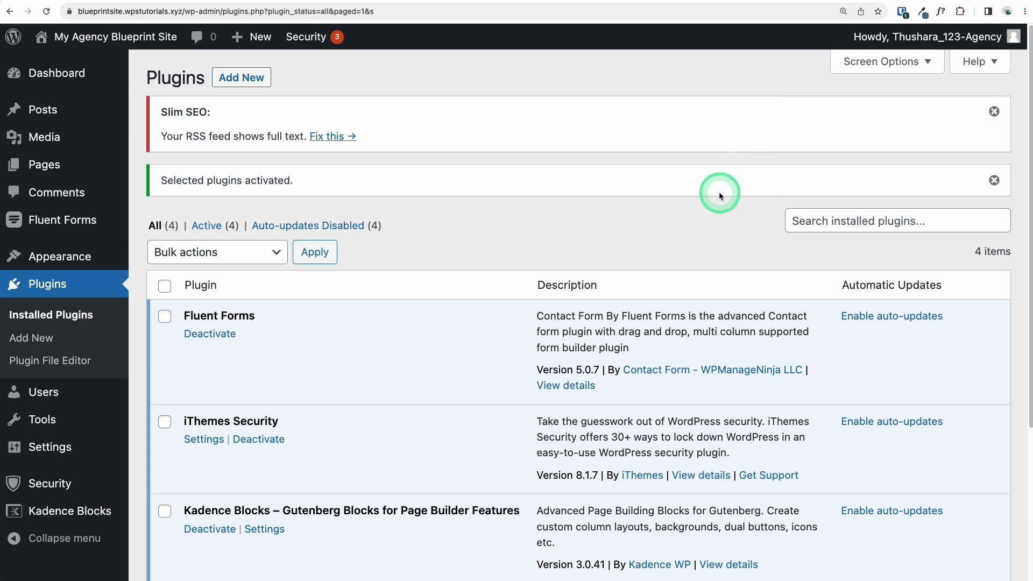
Complete the site type stage of the iThemes Security setup as a Brochure website with Security Check Pro enabled.
{"action": "left_click", "coordinate": [46, 483]}
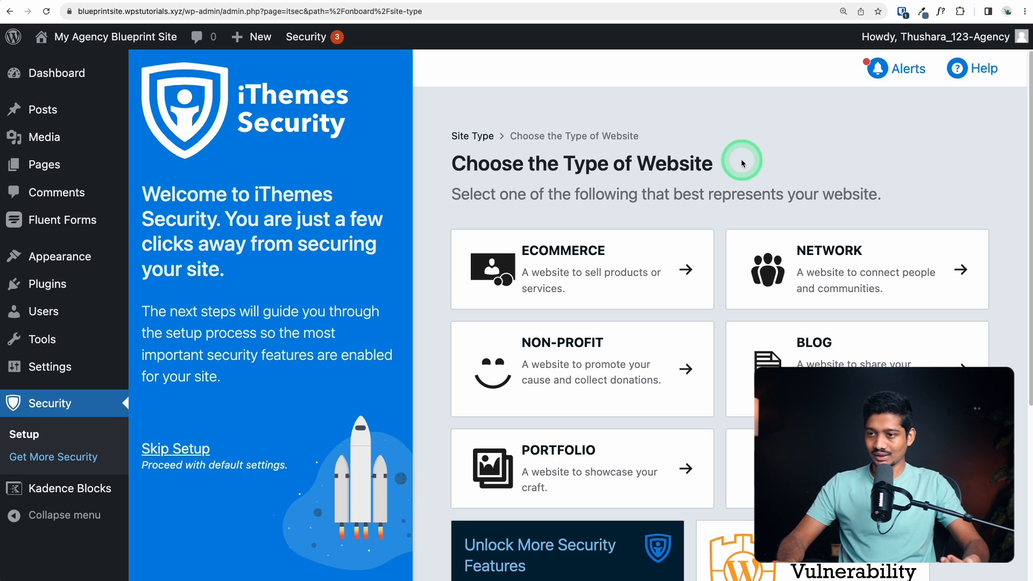
{"action": "scroll", "coordinate": [766, 157], "scroll_direction": "down", "scroll_amount": 3}
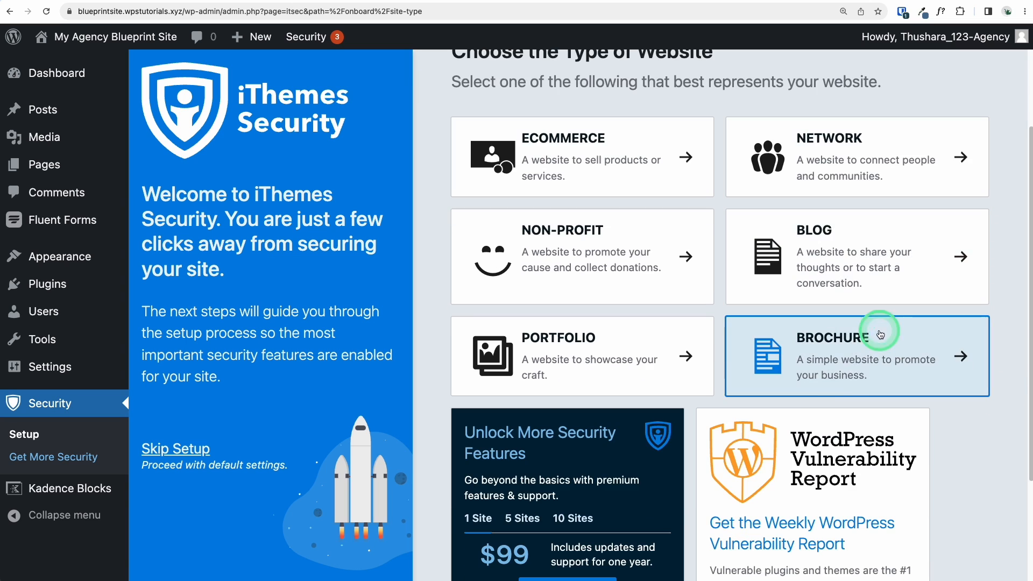
{"action": "left_click", "coordinate": [861, 353]}
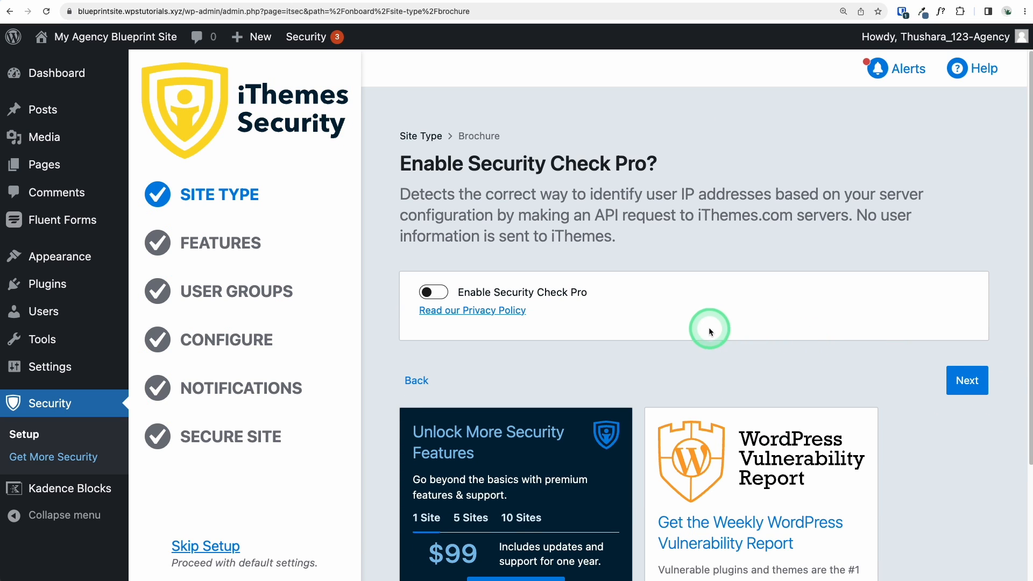
{"action": "scroll", "coordinate": [662, 333], "scroll_direction": "down", "scroll_amount": 1}
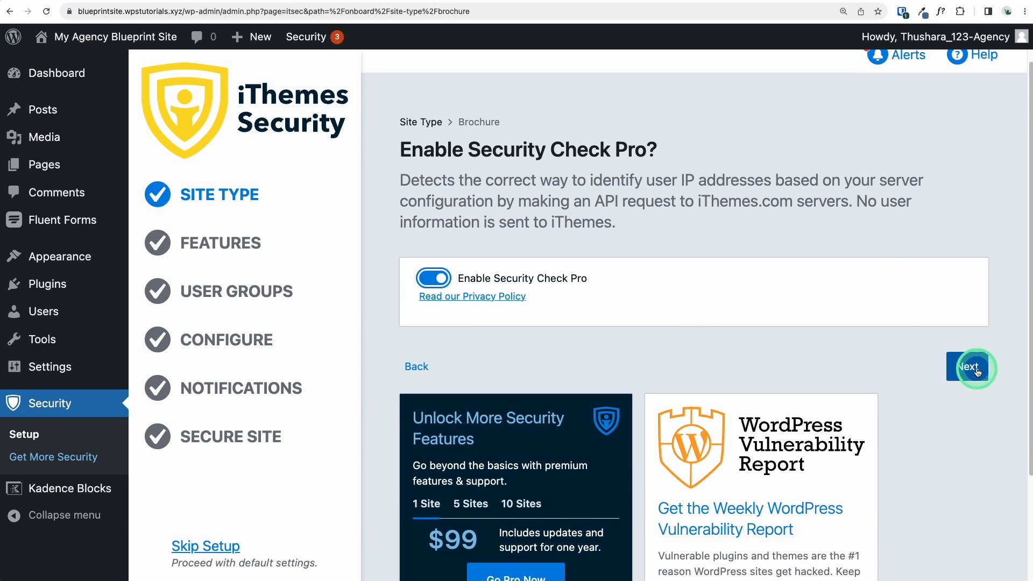
{"action": "left_click", "coordinate": [977, 371]}
{"action": "left_click", "coordinate": [491, 350]}
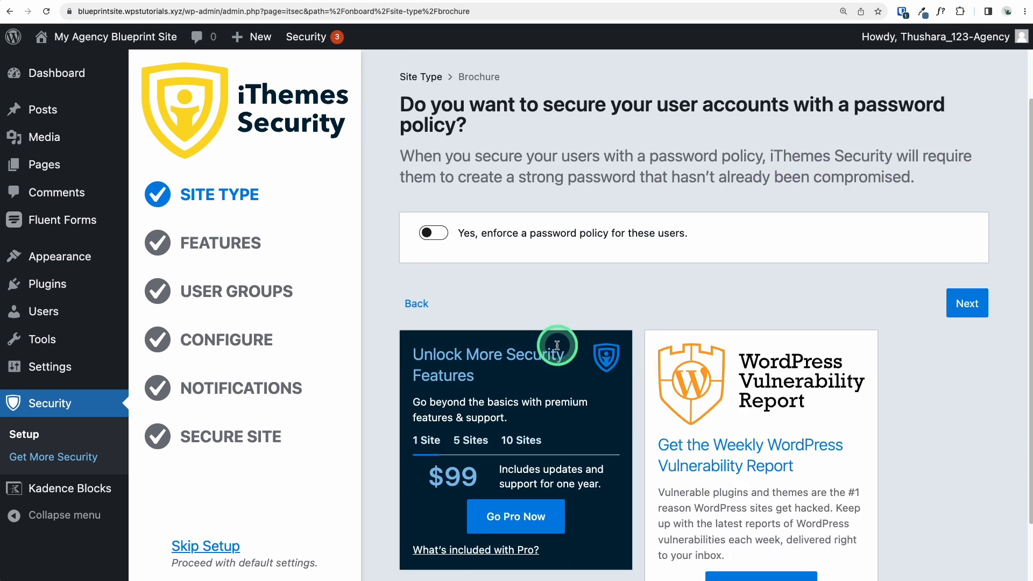
{"action": "scroll", "coordinate": [557, 345], "scroll_direction": "down", "scroll_amount": 3}
{"action": "left_click", "coordinate": [977, 256]}
Accept the preselected security features for Login Security, Lockouts, Site Check and Utilities.
{"action": "scroll", "coordinate": [726, 267], "scroll_direction": "down", "scroll_amount": 7}
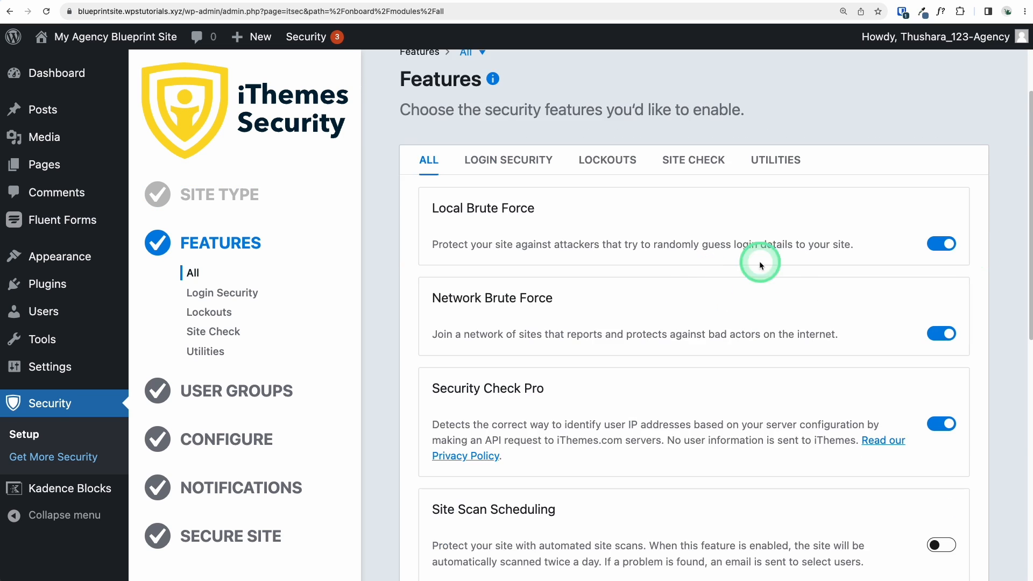
{"action": "left_click", "coordinate": [978, 507]}
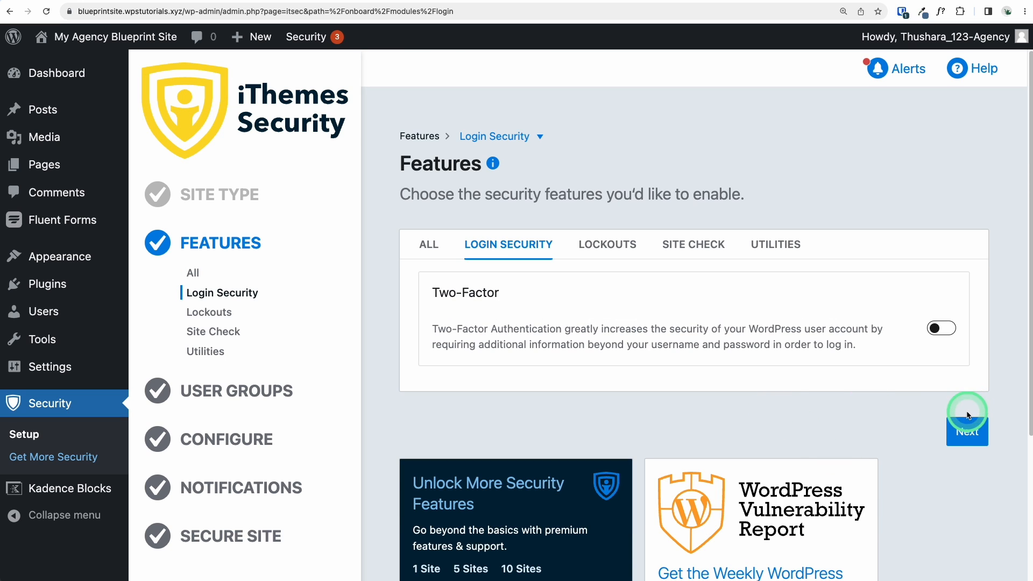
{"action": "left_click", "coordinate": [967, 415]}
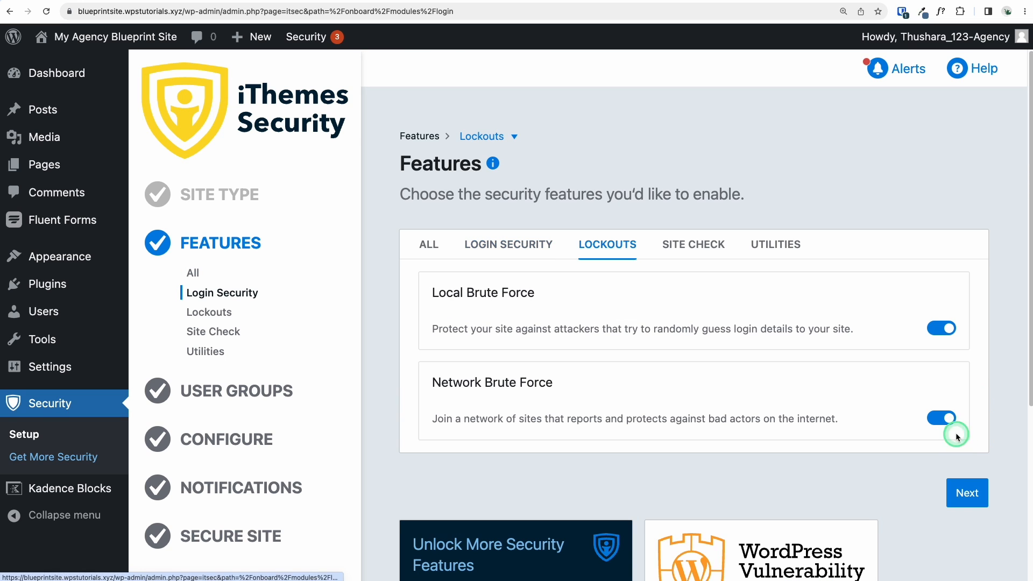
{"action": "left_click", "coordinate": [976, 499]}
{"action": "left_click", "coordinate": [959, 409]}
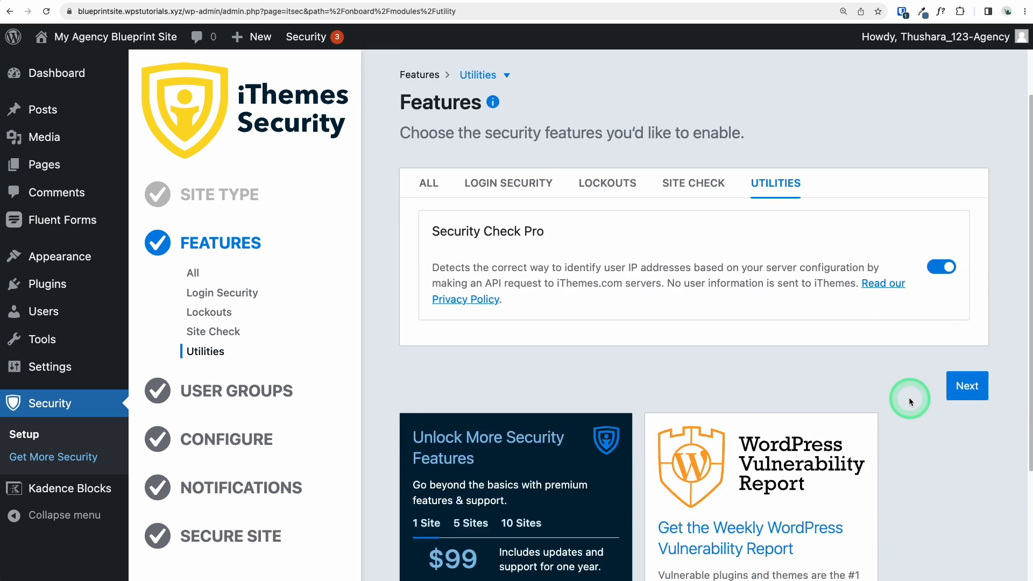
{"action": "left_click", "coordinate": [974, 332]}
Use the default user groups and continue with the recommended site configuration, keeping its global settings.
{"action": "left_click", "coordinate": [530, 360]}
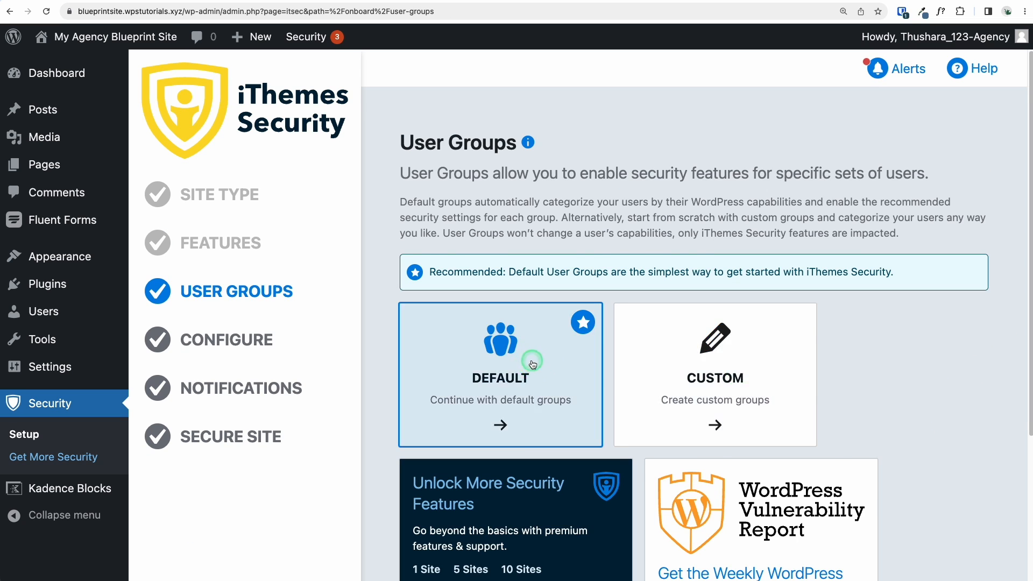
{"action": "left_click", "coordinate": [888, 513]}
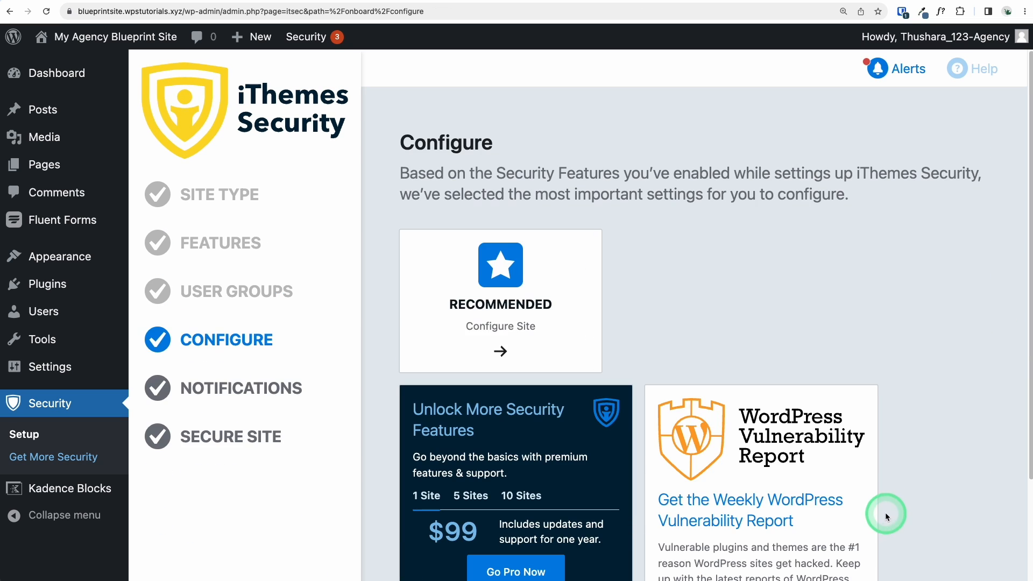
{"action": "left_click", "coordinate": [539, 305]}
{"action": "scroll", "coordinate": [537, 304], "scroll_direction": "down", "scroll_amount": 3}
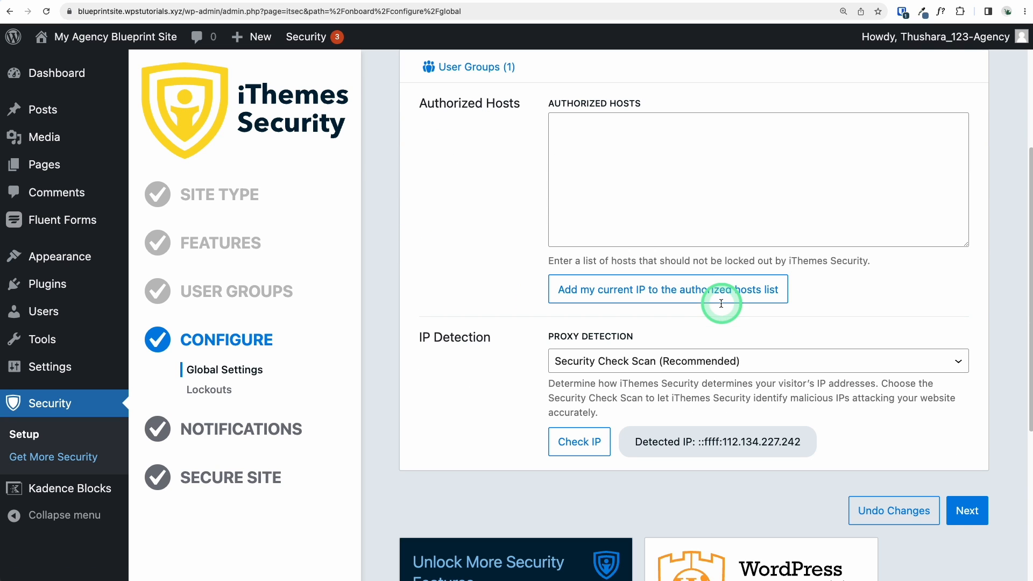
{"action": "left_click", "coordinate": [956, 512]}
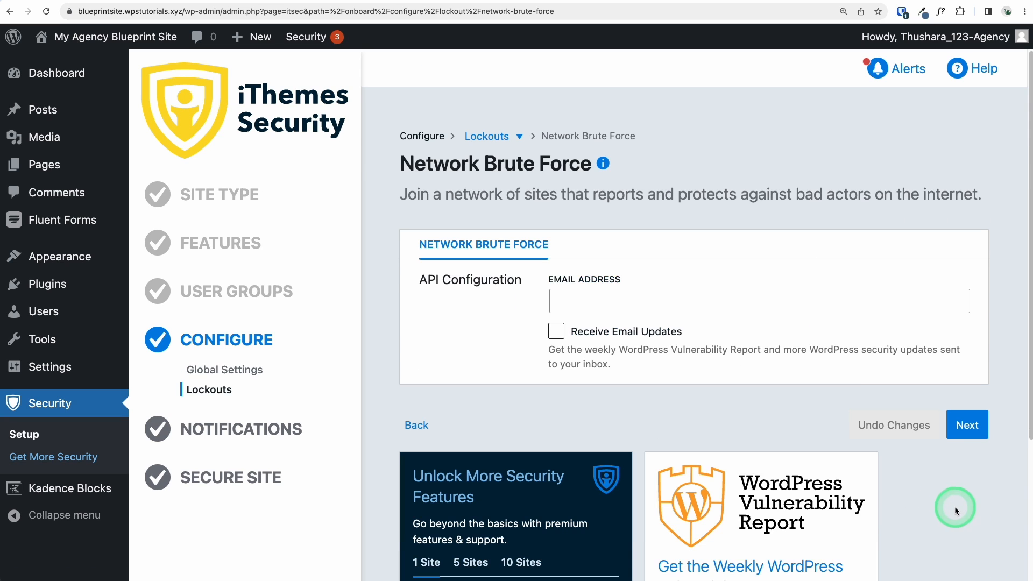
Copy the administration email address from the site's General Settings into the Network Brute Force API configuration.
{"action": "left_click", "coordinate": [599, 302]}
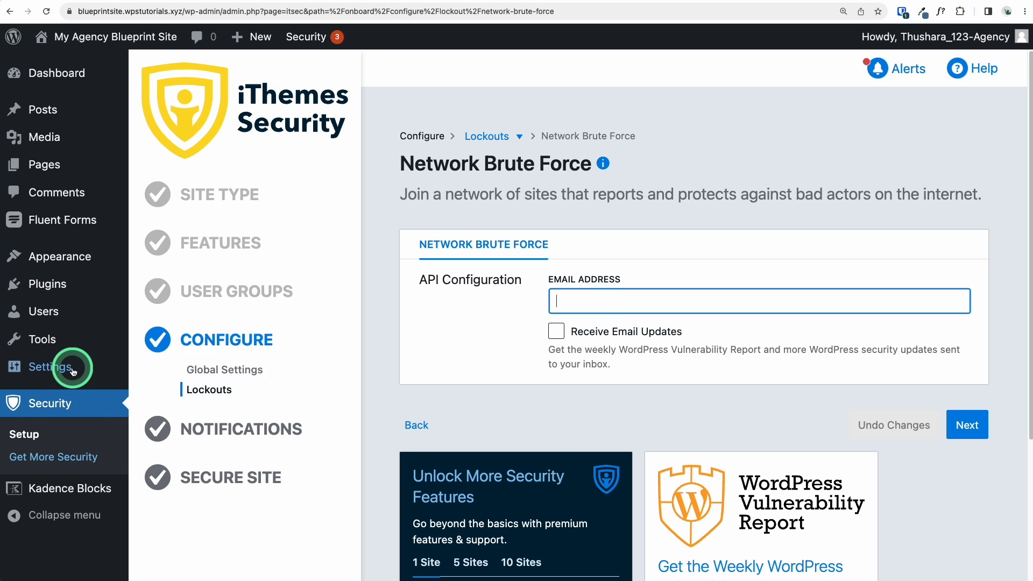
{"action": "mouse_move", "coordinate": [76, 368]}
{"action": "left_click", "coordinate": [166, 345]}
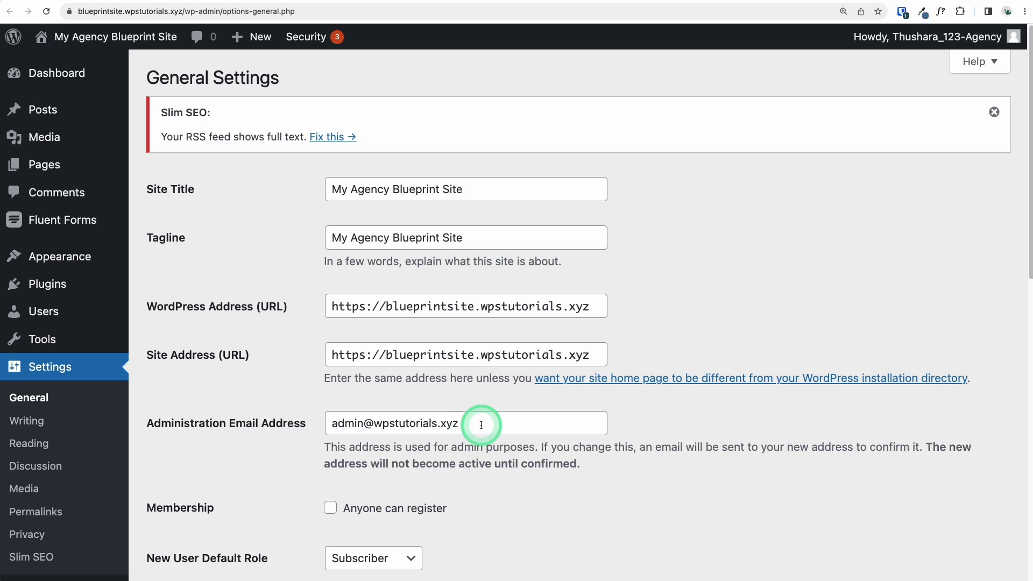
{"action": "triple_click", "coordinate": [481, 425]}
{"action": "key", "text": "super+c"}
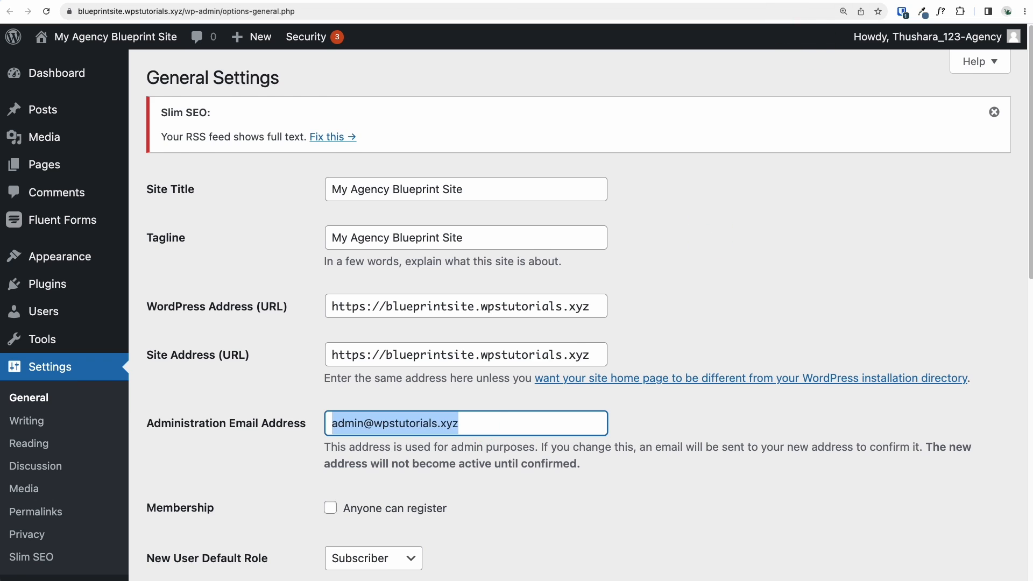
{"action": "key", "text": "ctrl+shift+Tab"}
{"action": "left_click", "coordinate": [653, 296]}
{"action": "key", "text": "super+v"}
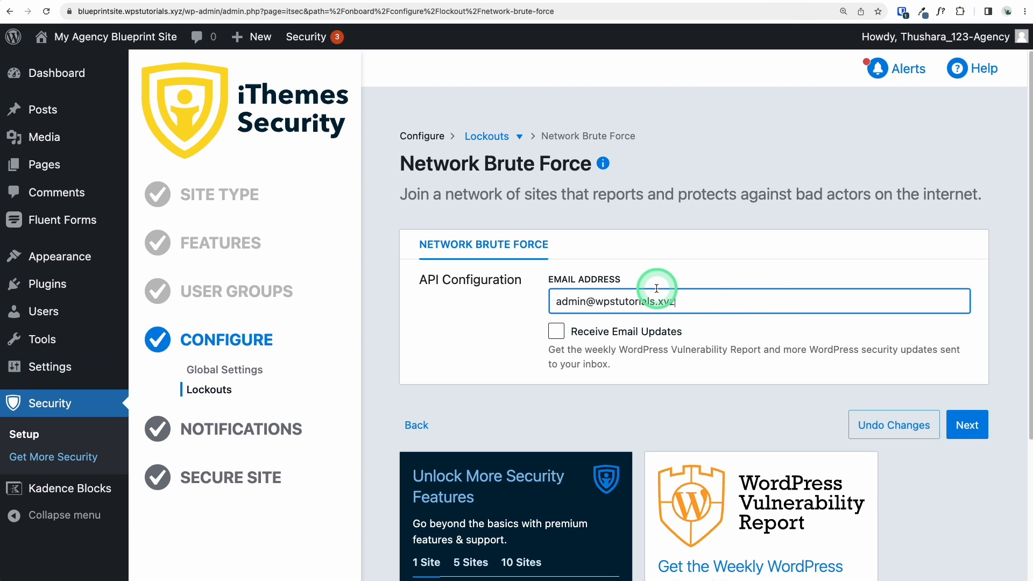
Accept the notification settings and finish the iThemes Security setup by securing the site.
{"action": "left_click", "coordinate": [962, 425]}
{"action": "left_click", "coordinate": [954, 465]}
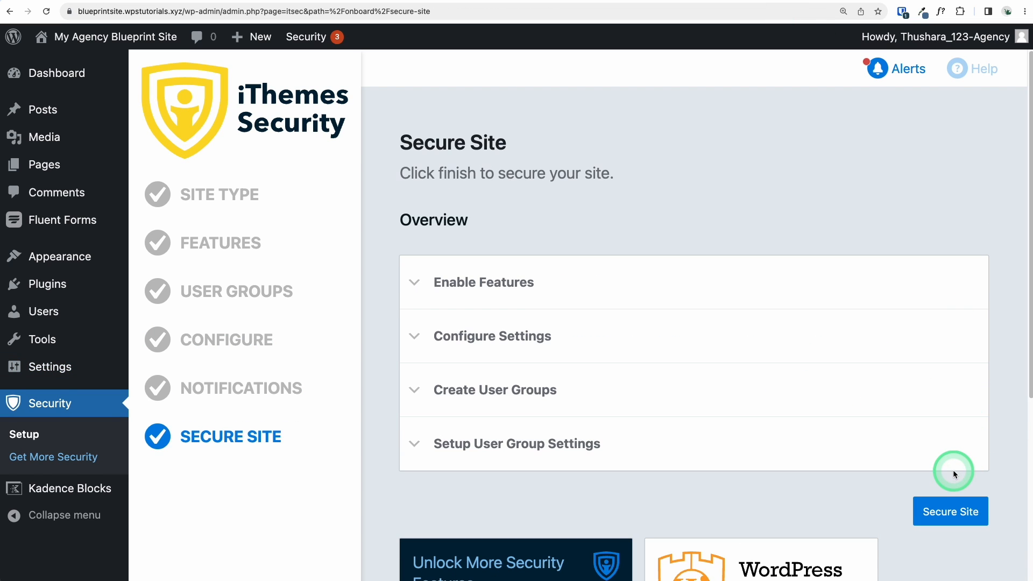
{"action": "left_click", "coordinate": [942, 513]}
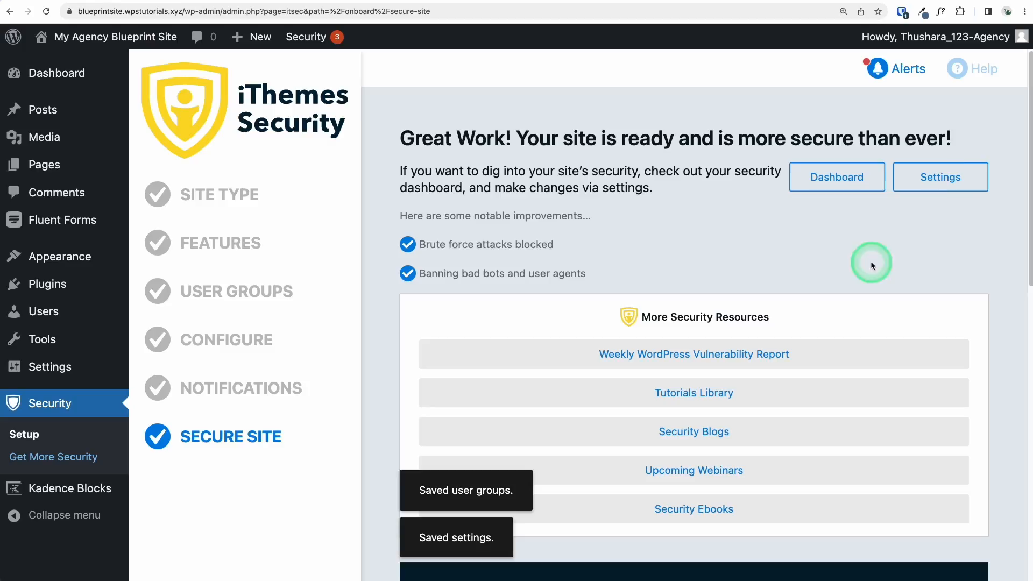
Enable Hide Backend in the advanced iThemes Security settings.
{"action": "left_click", "coordinate": [947, 178]}
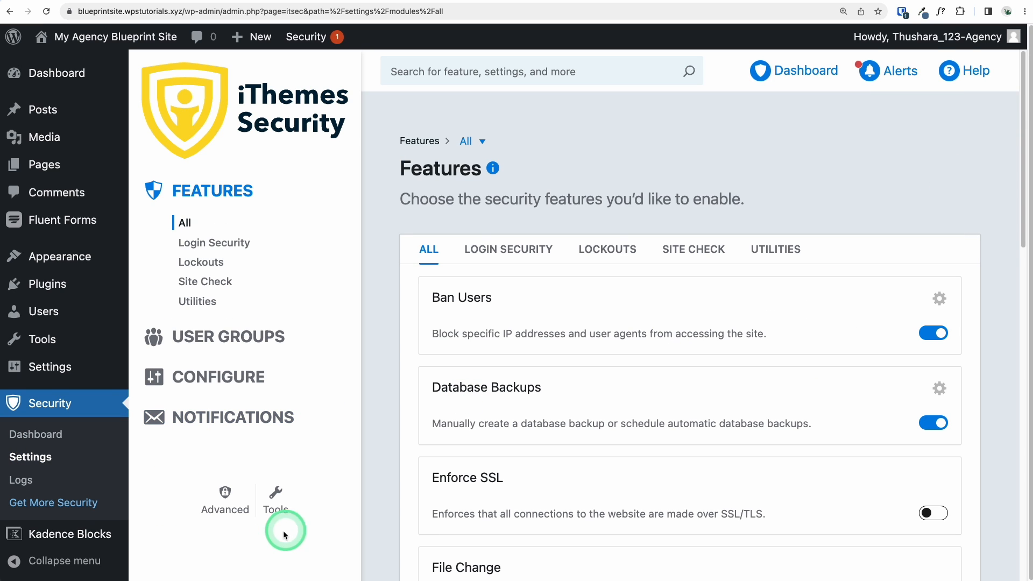
{"action": "left_click", "coordinate": [223, 499]}
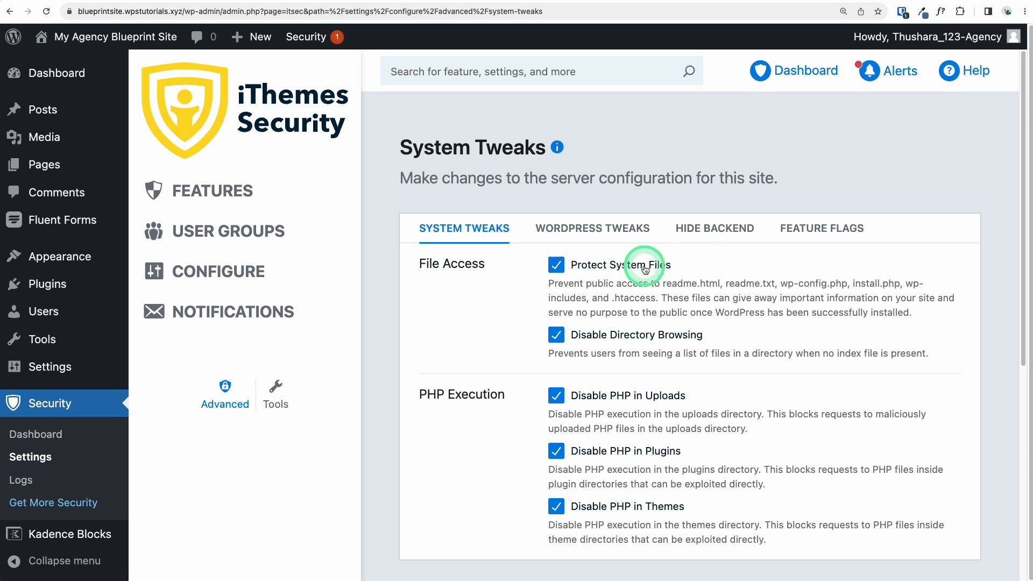
{"action": "left_click", "coordinate": [698, 228]}
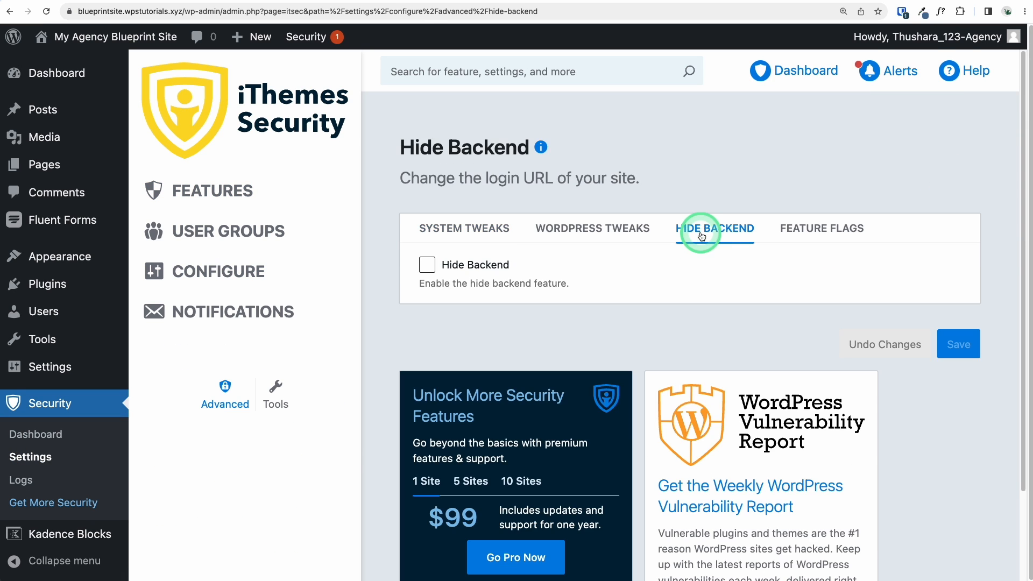
{"action": "left_click", "coordinate": [472, 271]}
{"action": "scroll", "coordinate": [522, 326], "scroll_direction": "down", "scroll_amount": 2}
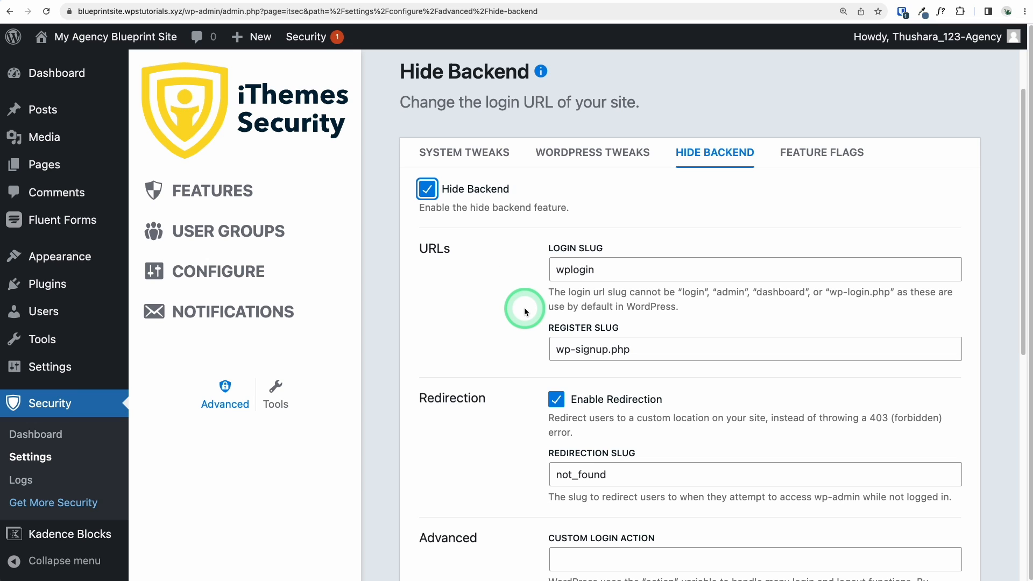
{"action": "scroll", "coordinate": [506, 305], "scroll_direction": "down", "scroll_amount": 1}
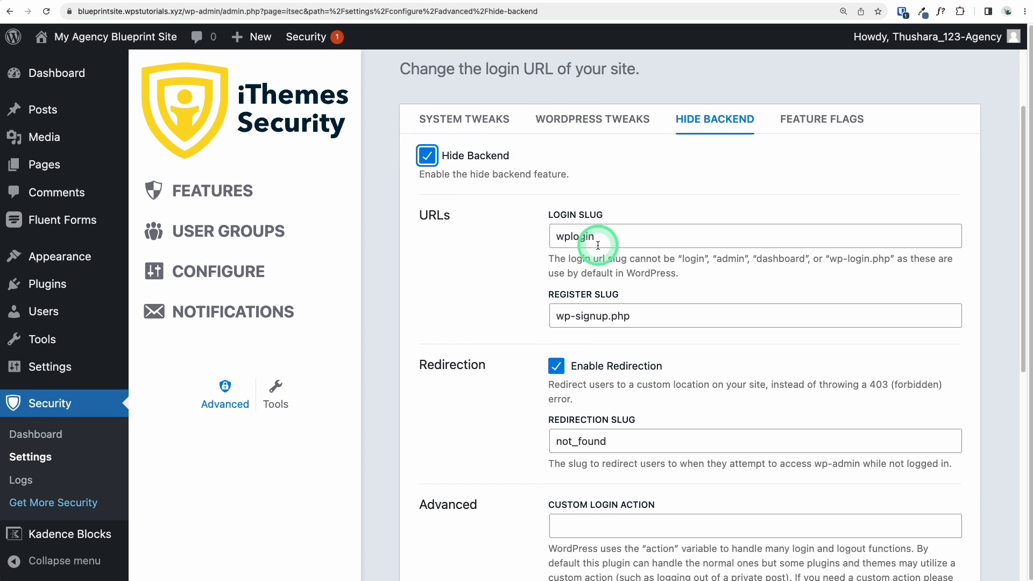
Set the Hide Backend login slug to wp-login and save the settings.
{"action": "left_click_drag", "start_coordinate": [608, 237], "coordinate": [491, 235]}
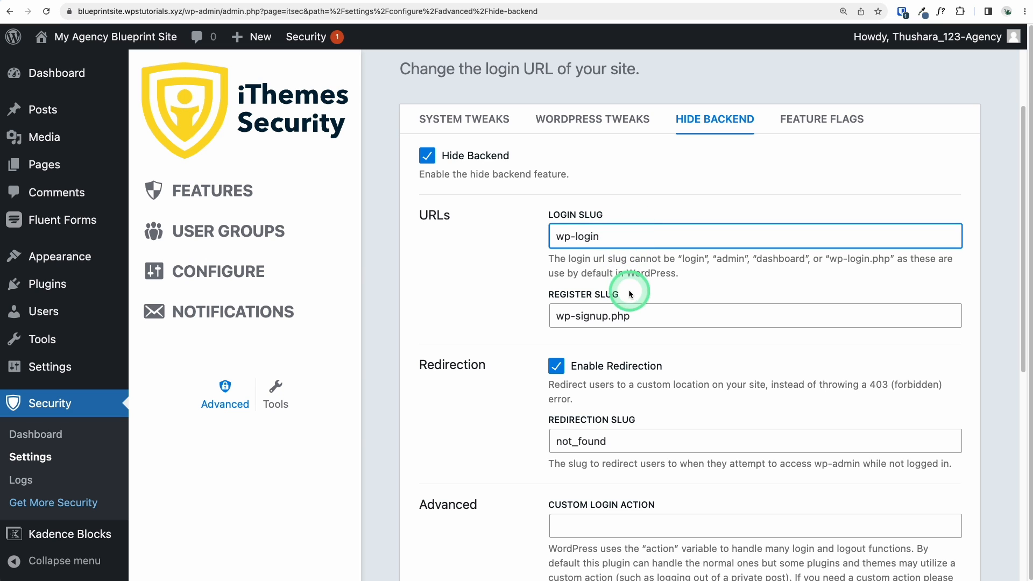
{"action": "left_click_drag", "start_coordinate": [697, 312], "coordinate": [535, 314]}
{"action": "scroll", "coordinate": [827, 309], "scroll_direction": "down", "scroll_amount": 8}
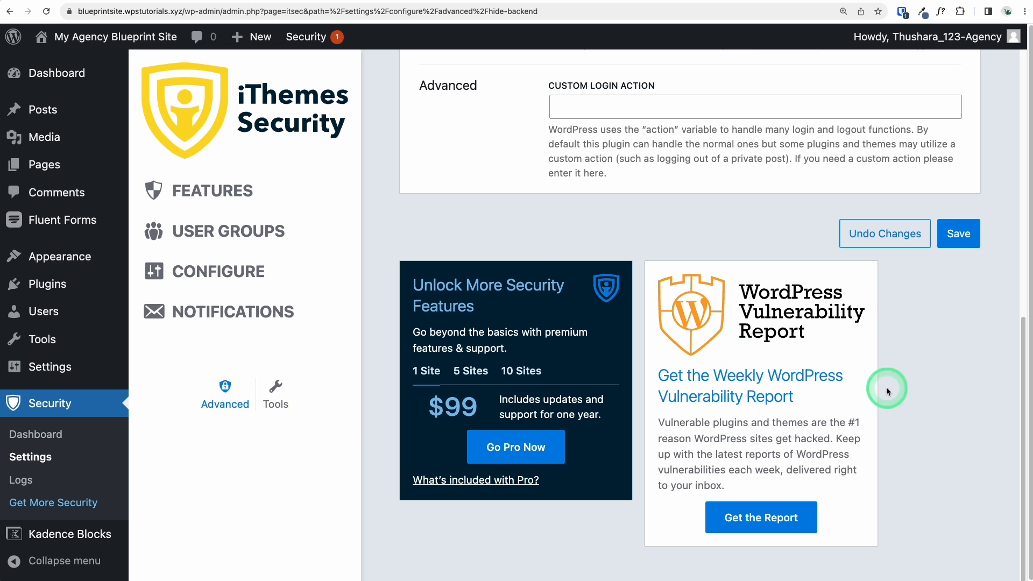
{"action": "left_click", "coordinate": [952, 235]}
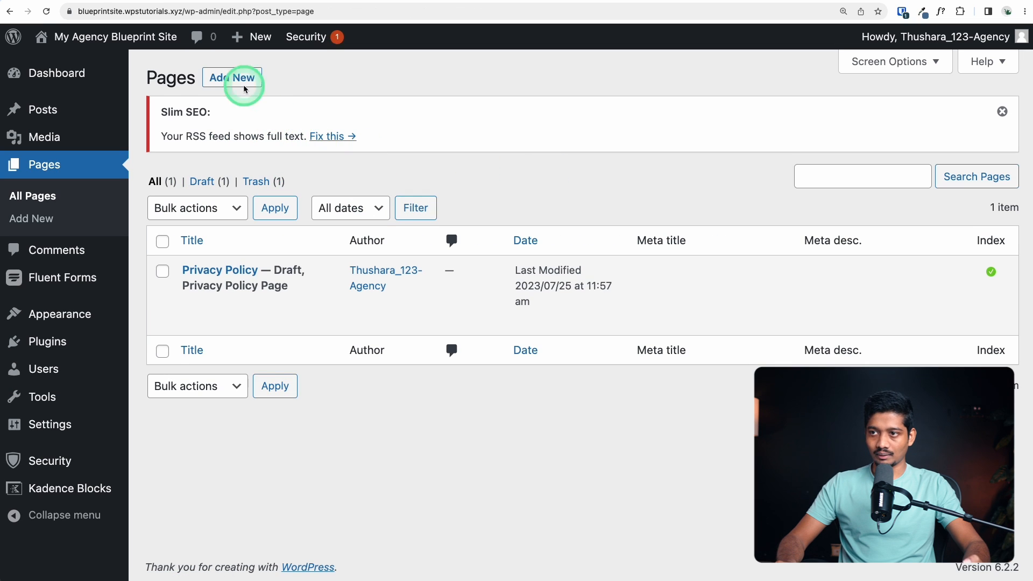
Create a new page titled Home and publish it, dismissing the block editor welcome guide.
{"action": "left_click", "coordinate": [228, 79]}
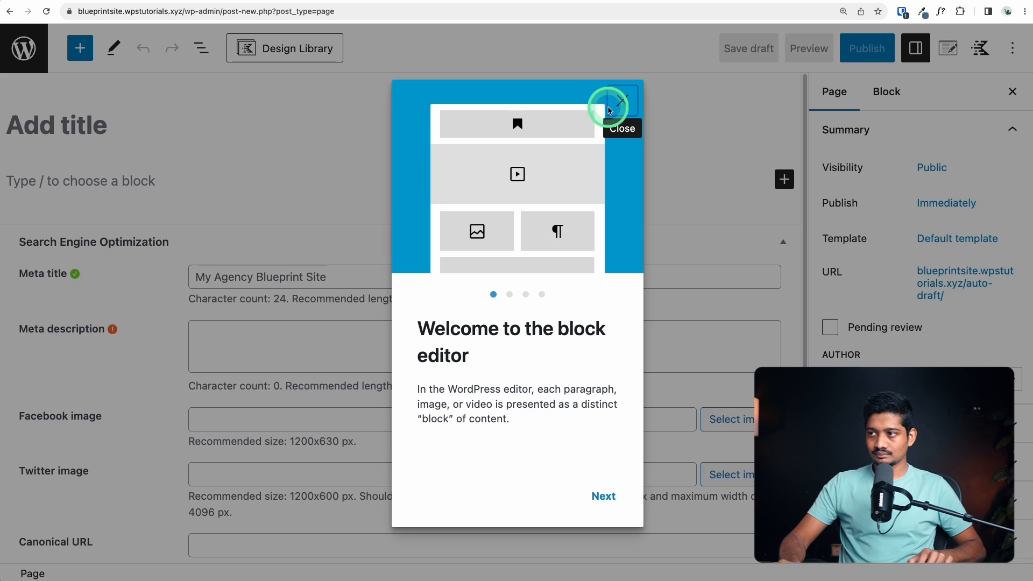
{"action": "left_click", "coordinate": [606, 106]}
{"action": "type", "text": "Ho"}
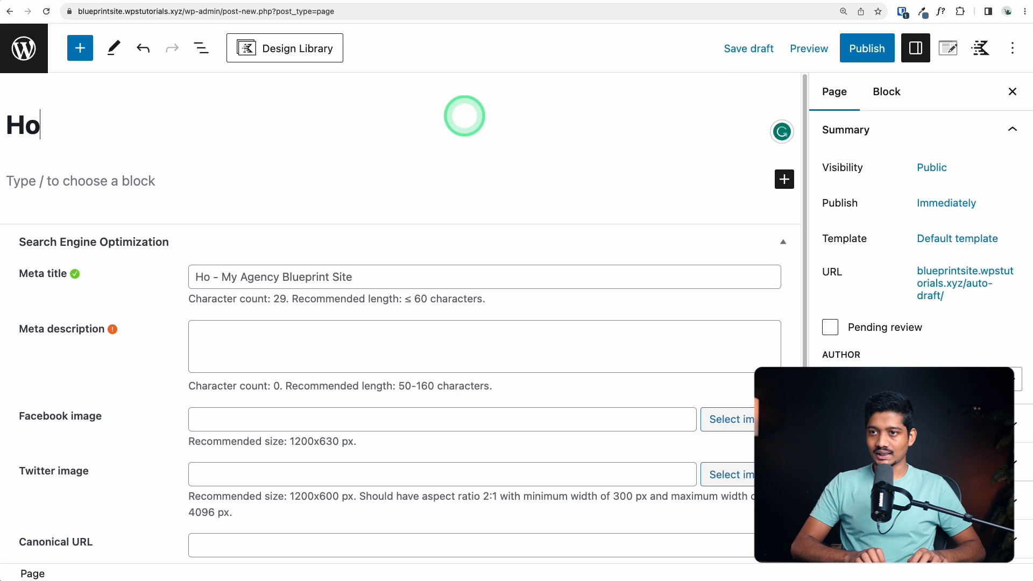
{"action": "type", "text": "me"}
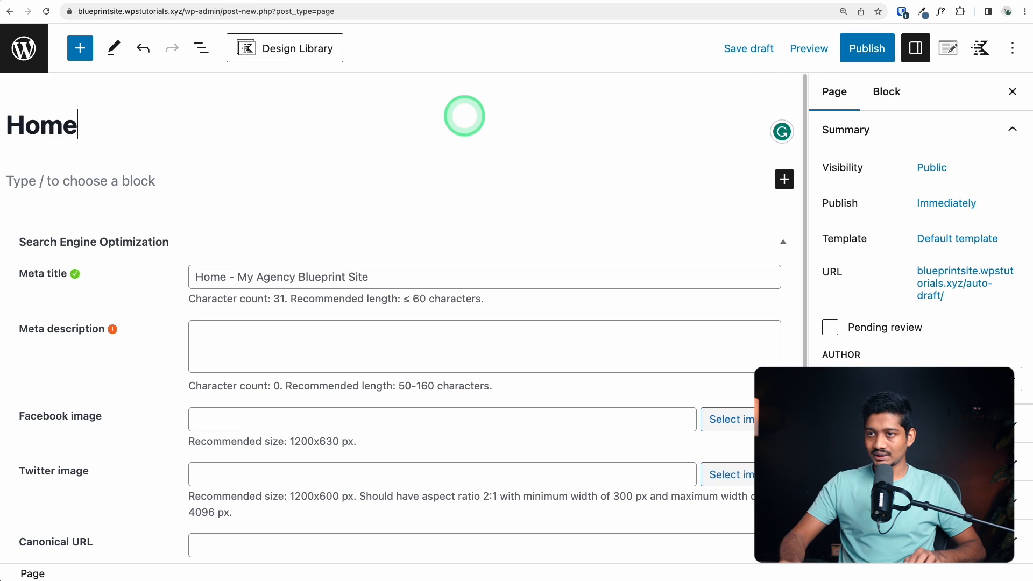
{"action": "left_click", "coordinate": [859, 48]}
{"action": "left_click", "coordinate": [859, 48]}
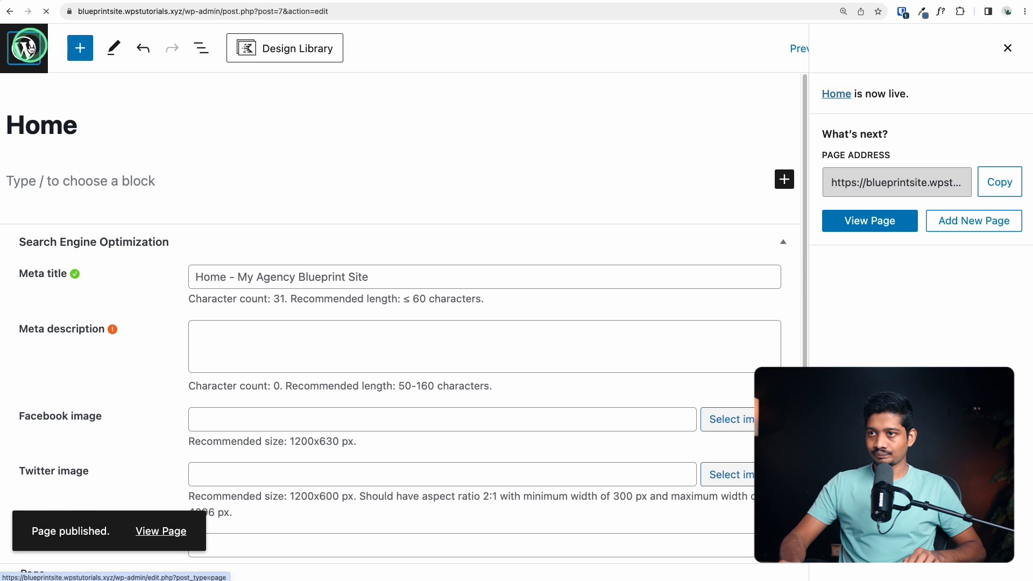
Create another new page titled Services from the pages list and publish it.
{"action": "left_click", "coordinate": [24, 49]}
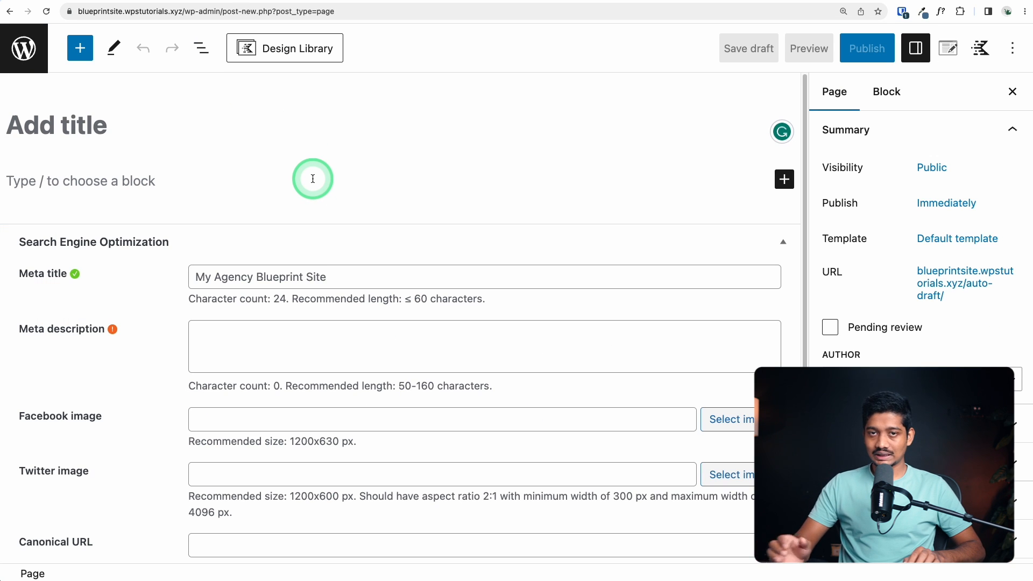
{"action": "type", "text": "Ser"}
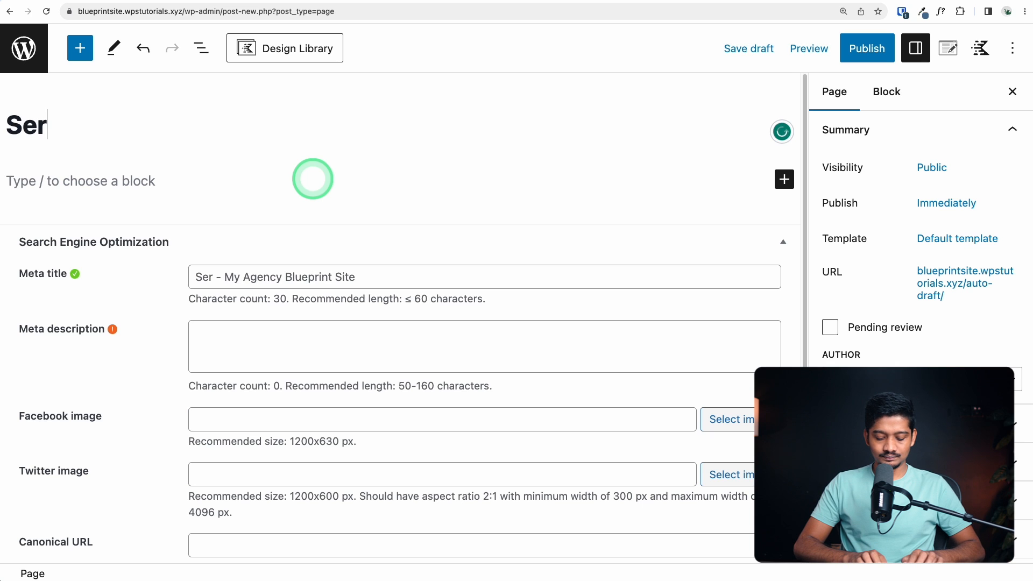
{"action": "type", "text": "vices"}
{"action": "left_click", "coordinate": [863, 48]}
{"action": "left_click", "coordinate": [860, 49]}
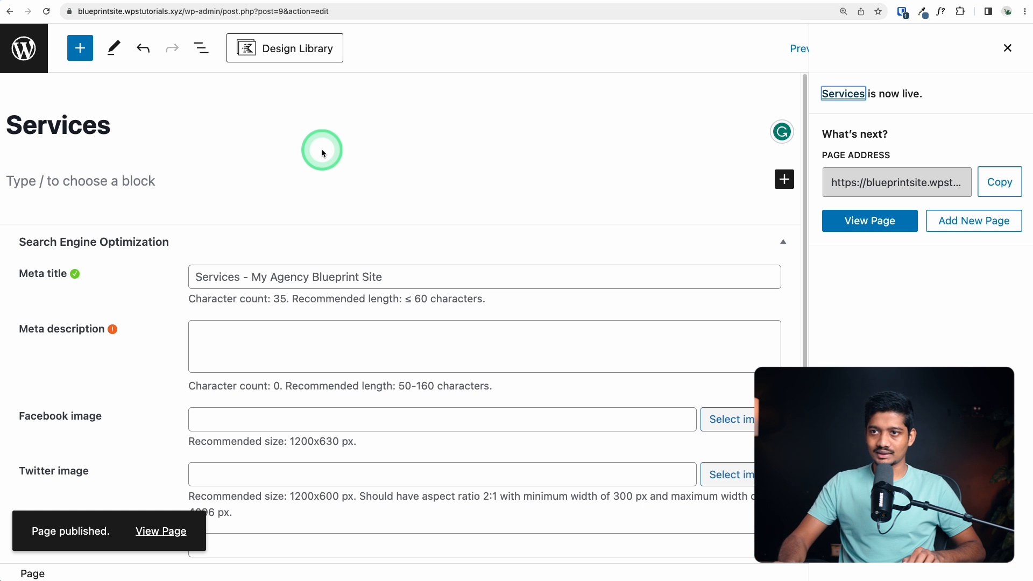
Create and publish a page titled Contact, and return to the pages list.
{"action": "left_click", "coordinate": [24, 49]}
{"action": "left_click", "coordinate": [231, 76]}
{"action": "type", "text": "Contact"}
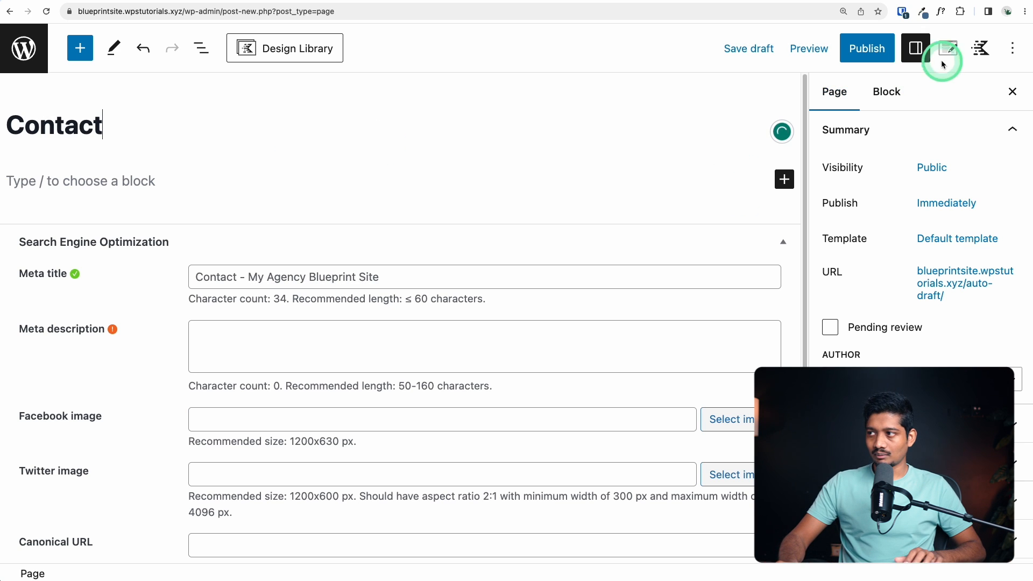
{"action": "left_click", "coordinate": [864, 47]}
{"action": "left_click", "coordinate": [860, 47]}
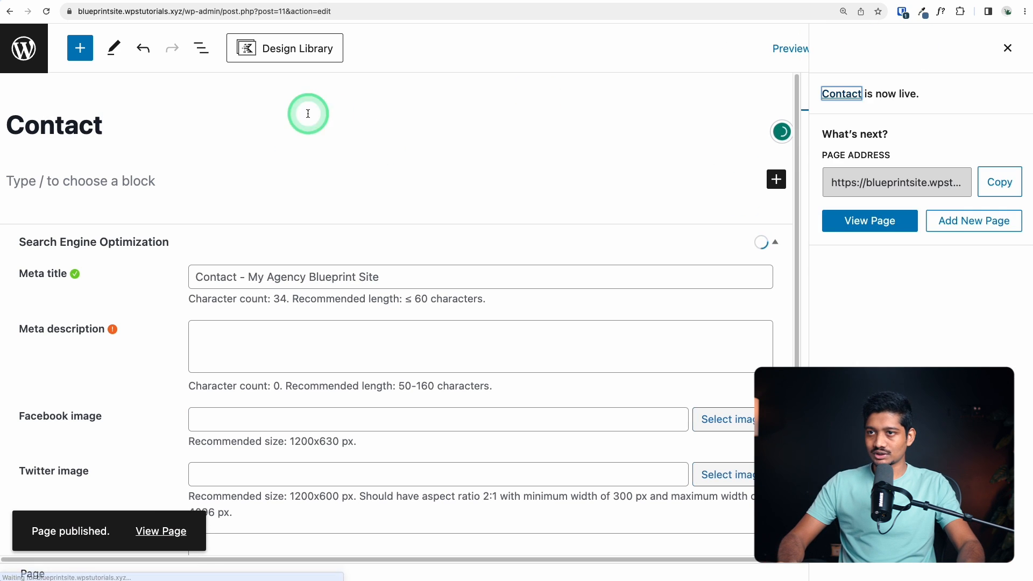
{"action": "left_click", "coordinate": [28, 49]}
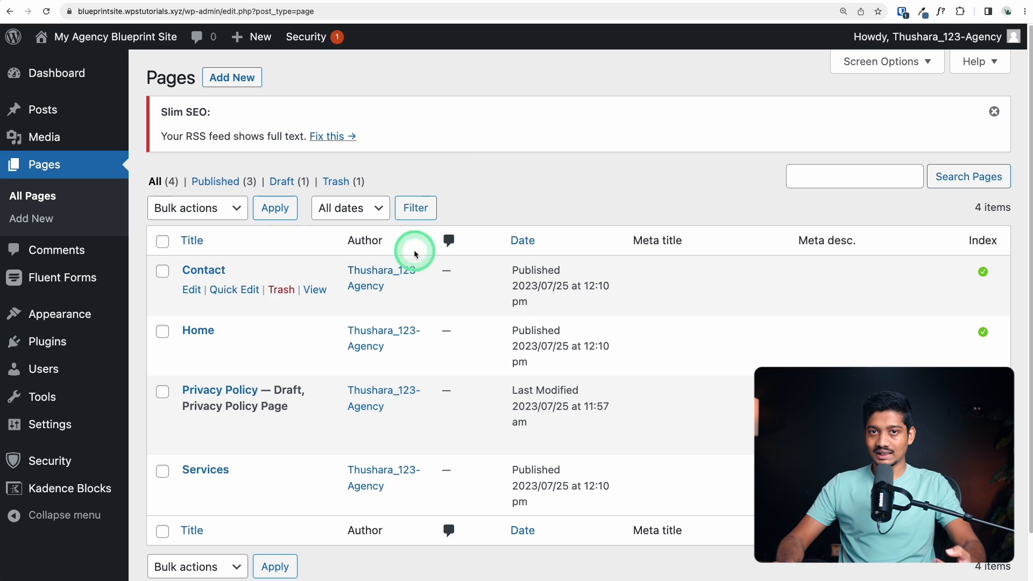
In the Reading Settings, make the homepage display a static page, choose Home as the homepage and save the changes.
{"action": "scroll", "coordinate": [461, 170], "scroll_direction": "down", "scroll_amount": 1}
{"action": "mouse_move", "coordinate": [54, 422]}
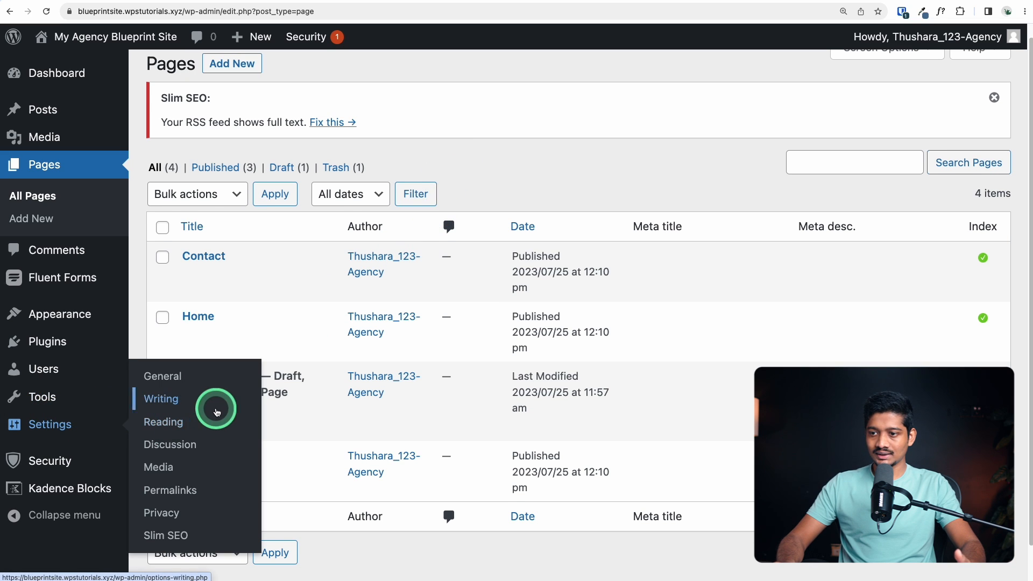
{"action": "left_click", "coordinate": [200, 422]}
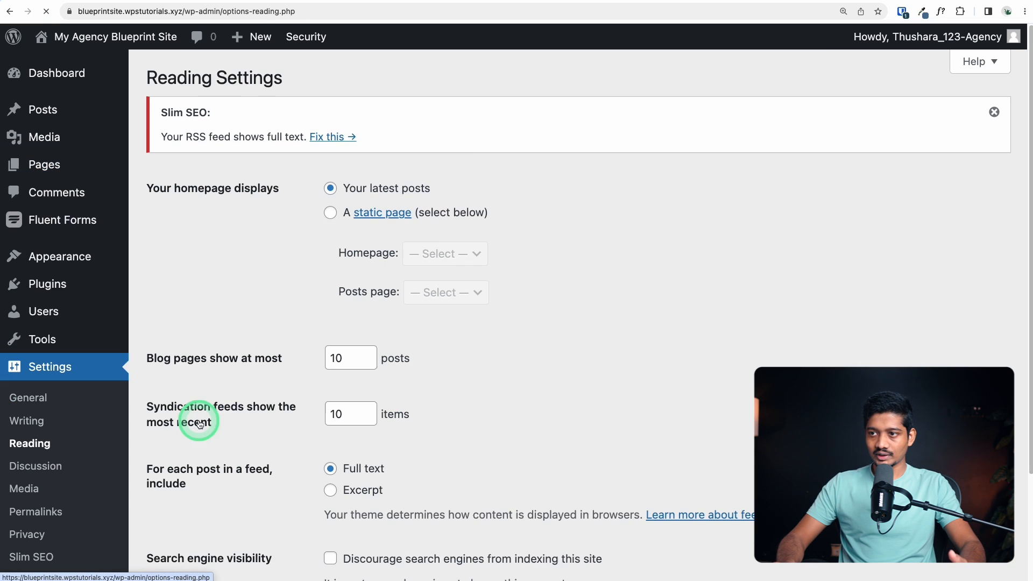
{"action": "left_click", "coordinate": [329, 213]}
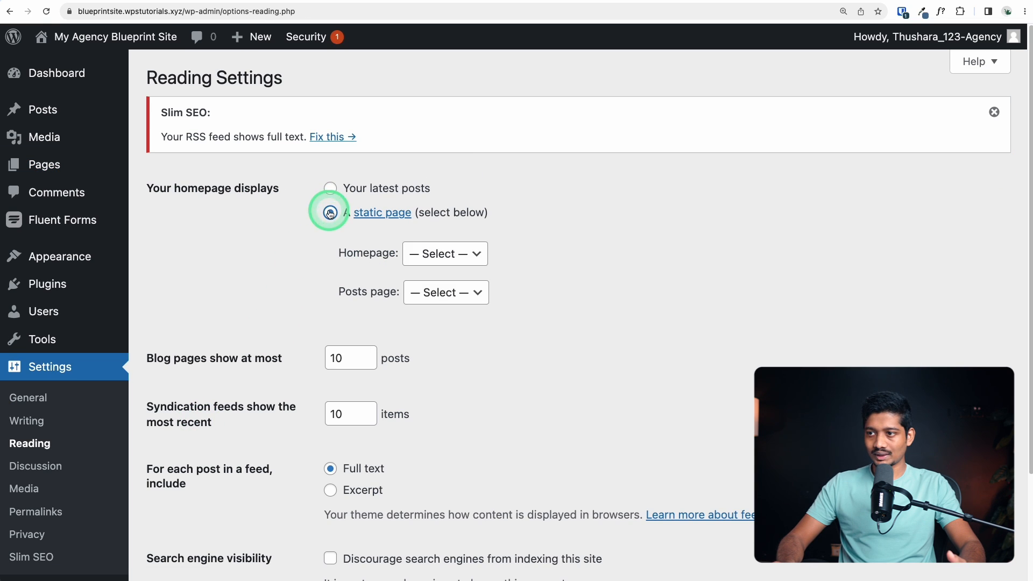
{"action": "left_click", "coordinate": [439, 249]}
{"action": "left_click", "coordinate": [437, 289]}
{"action": "scroll", "coordinate": [470, 358], "scroll_direction": "down", "scroll_amount": 5}
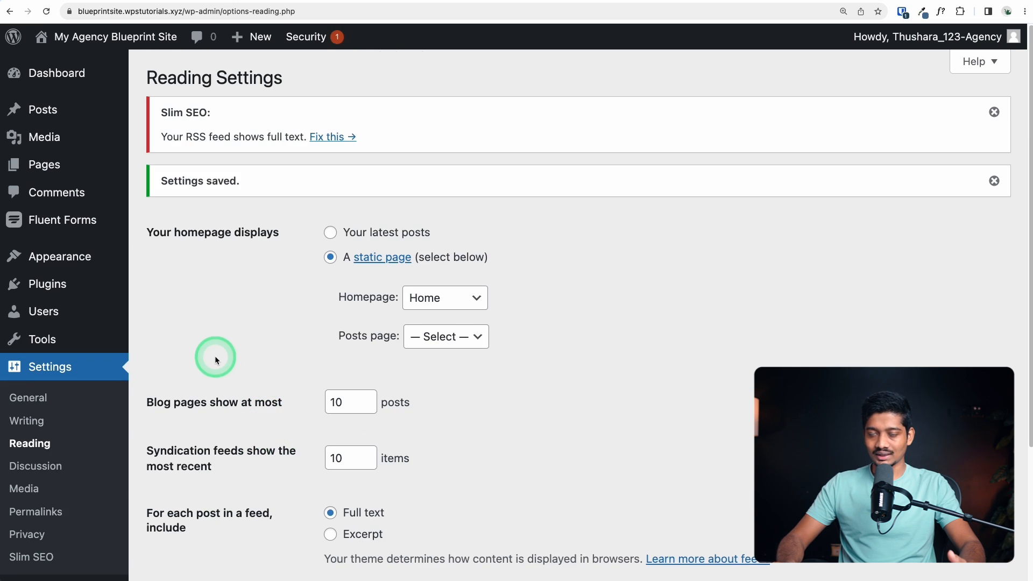
Discourage search engines from indexing the site and save the Reading Settings.
{"action": "scroll", "coordinate": [656, 261], "scroll_direction": "down", "scroll_amount": 3}
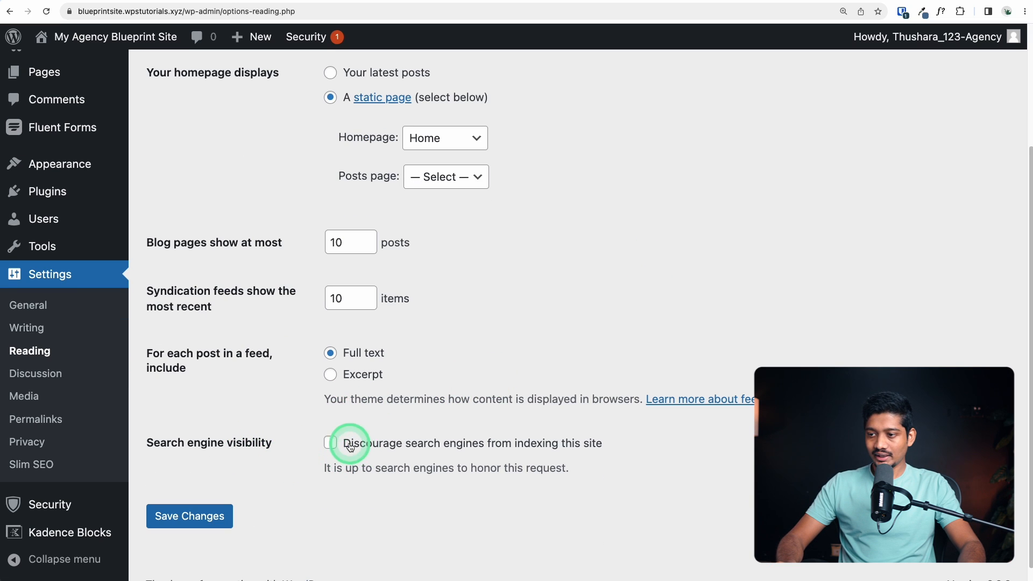
{"action": "left_click", "coordinate": [318, 488]}
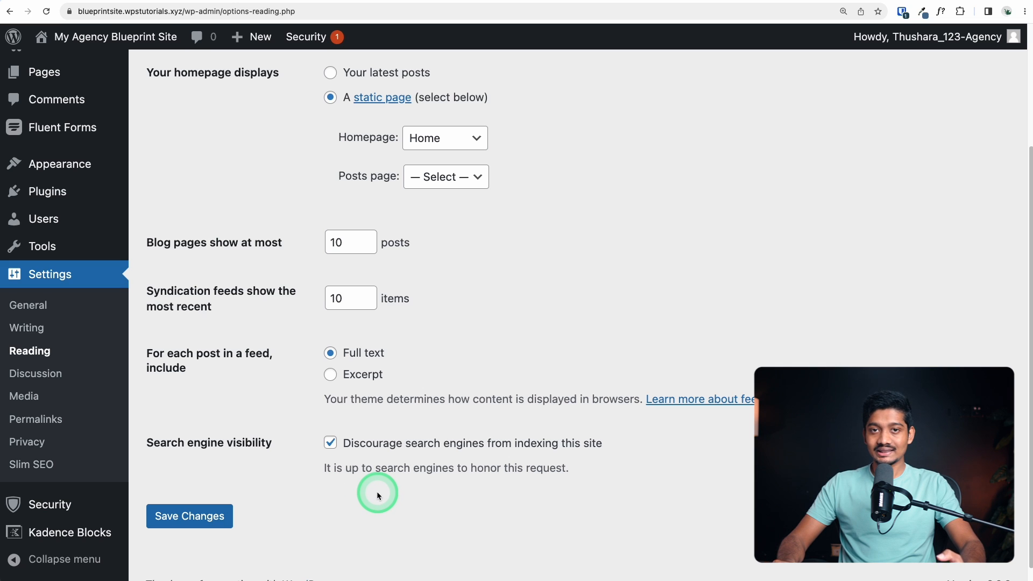
{"action": "left_click", "coordinate": [176, 526]}
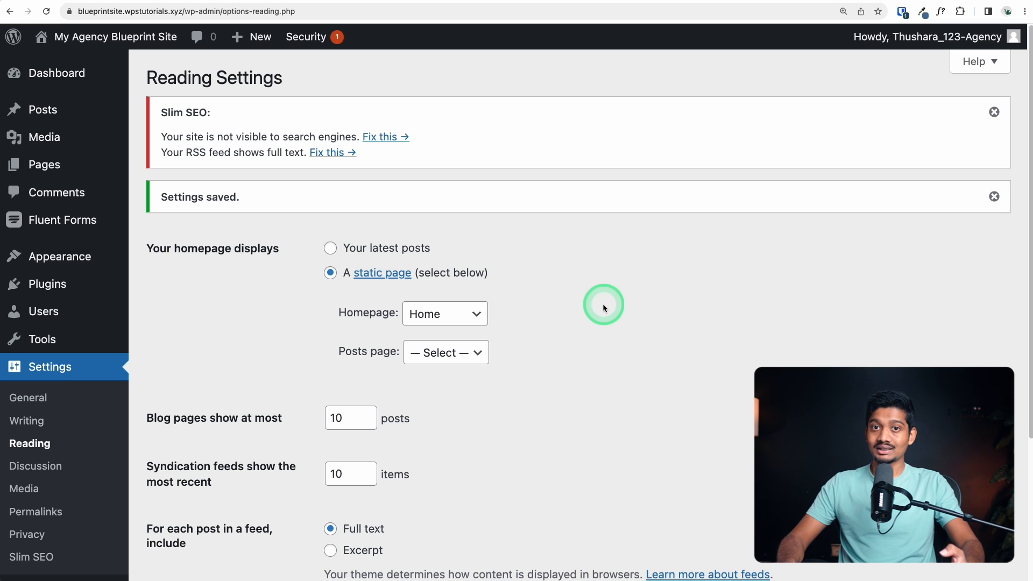
Create a new page titled Style Guide and publish it.
{"action": "scroll", "coordinate": [599, 321], "scroll_direction": "down", "scroll_amount": 4}
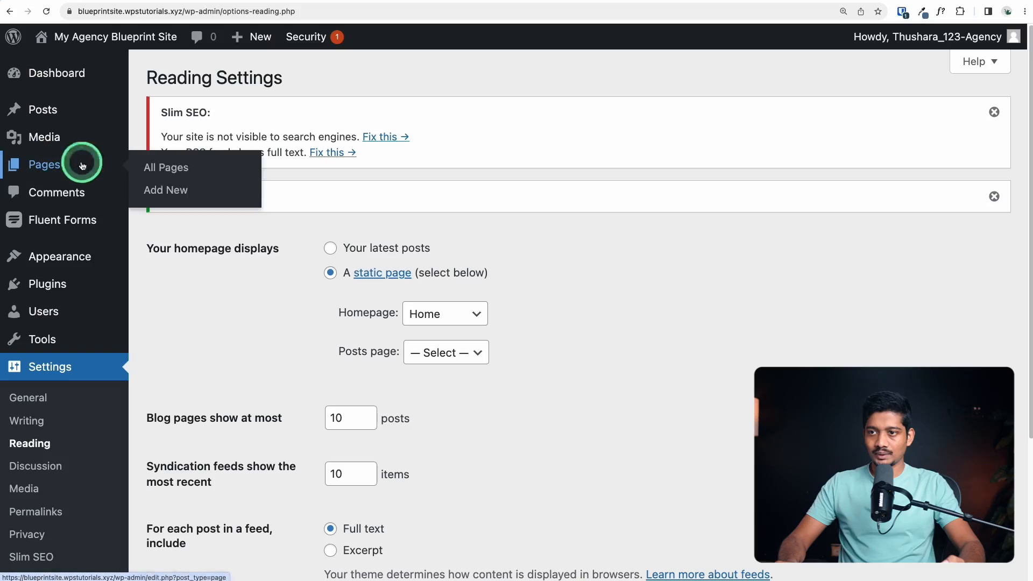
{"action": "left_click", "coordinate": [179, 189]}
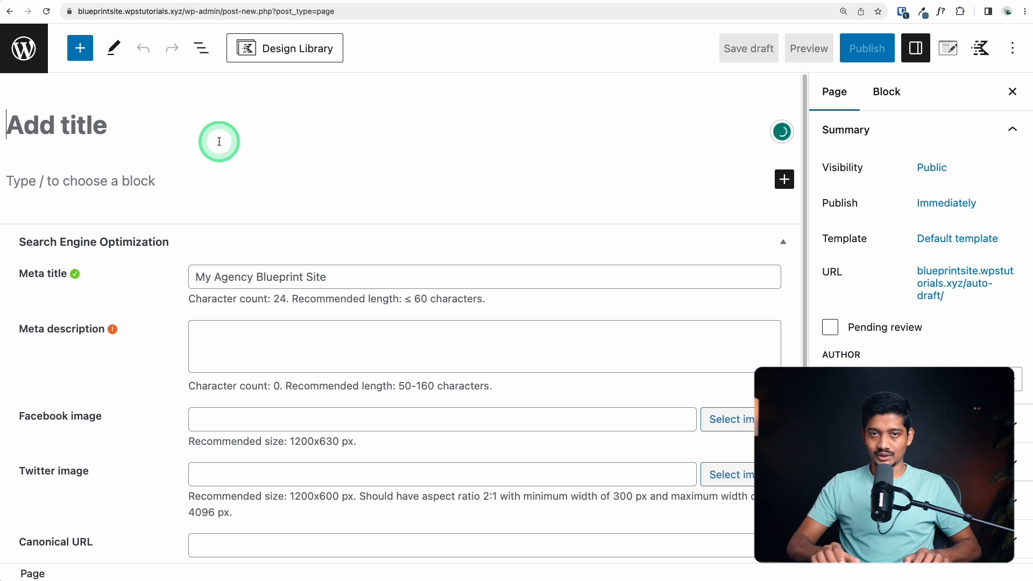
{"action": "type", "text": "Style Guide"}
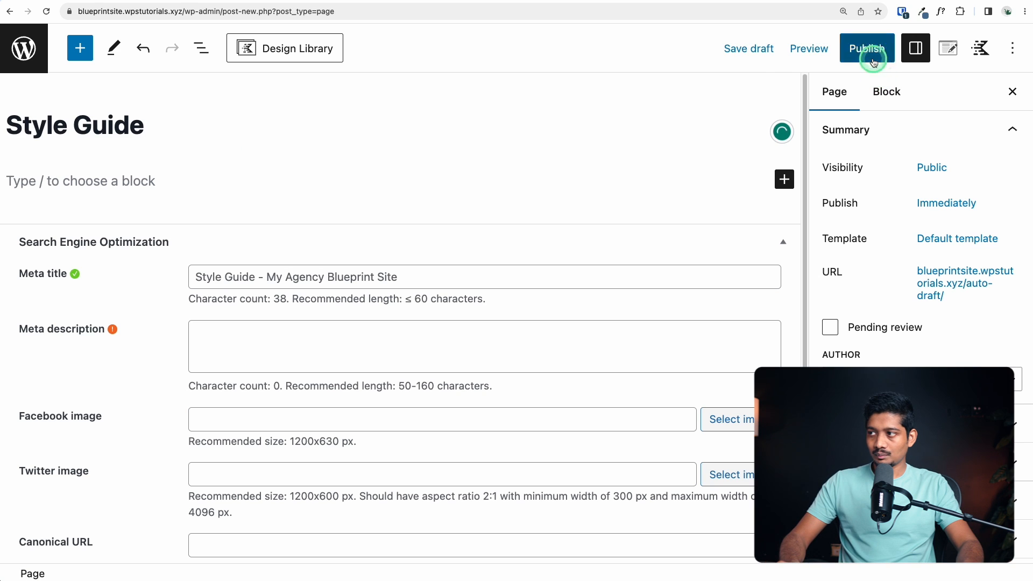
{"action": "left_click", "coordinate": [867, 48]}
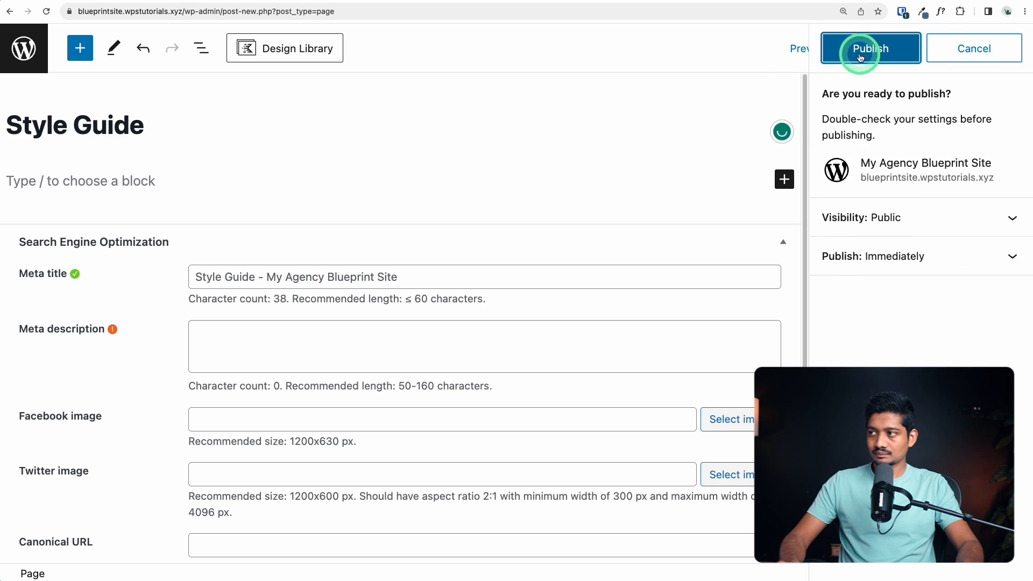
{"action": "left_click", "coordinate": [862, 54]}
Open the reusable blocks manager from the page editor, import style-guide-kadence.json and refresh the block list.
{"action": "left_click", "coordinate": [800, 95]}
{"action": "left_click", "coordinate": [1018, 38]}
{"action": "left_click", "coordinate": [1014, 50]}
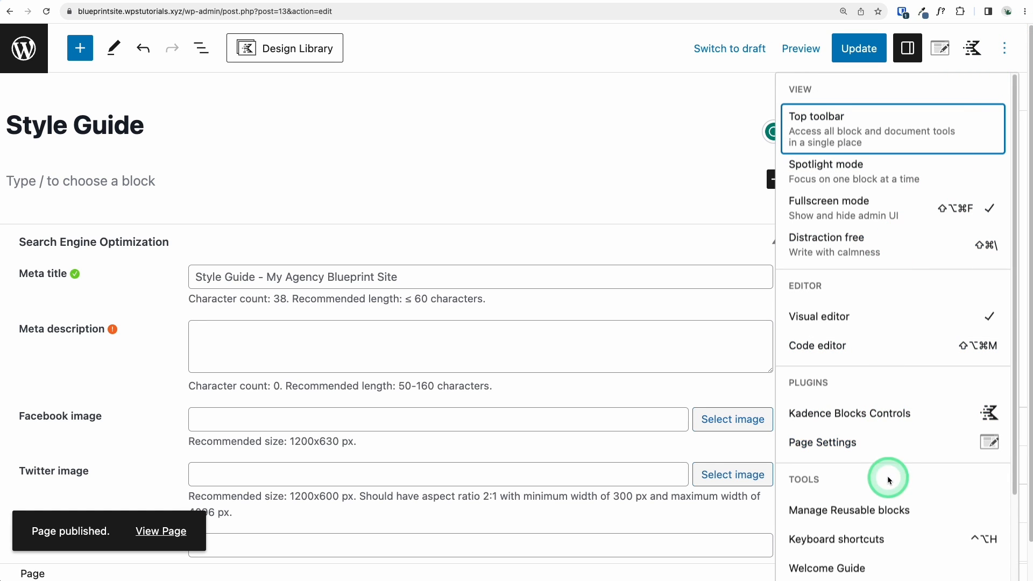
{"action": "scroll", "coordinate": [890, 476], "scroll_direction": "down", "scroll_amount": 1}
{"action": "left_click", "coordinate": [881, 503]}
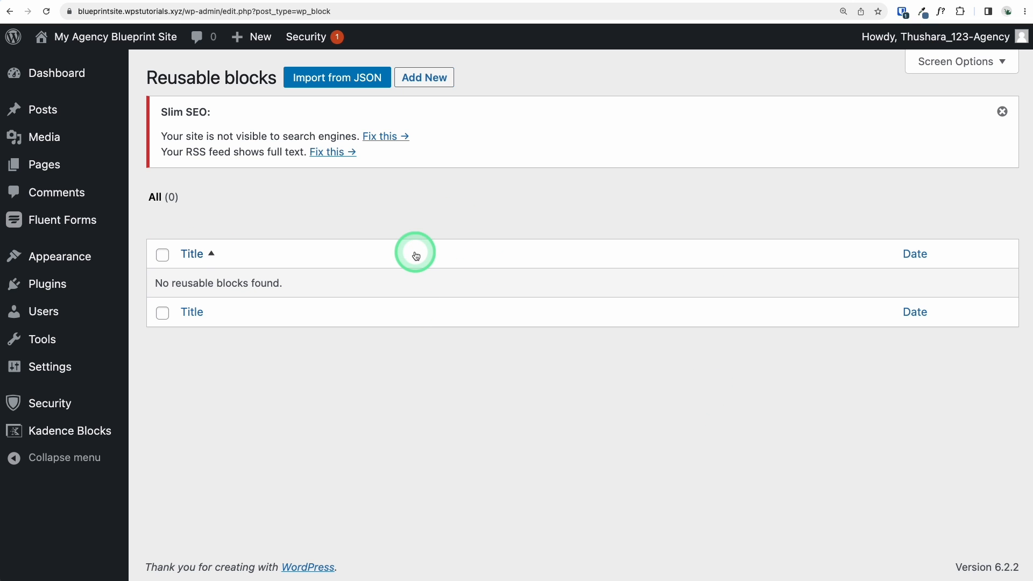
{"action": "left_click", "coordinate": [347, 83]}
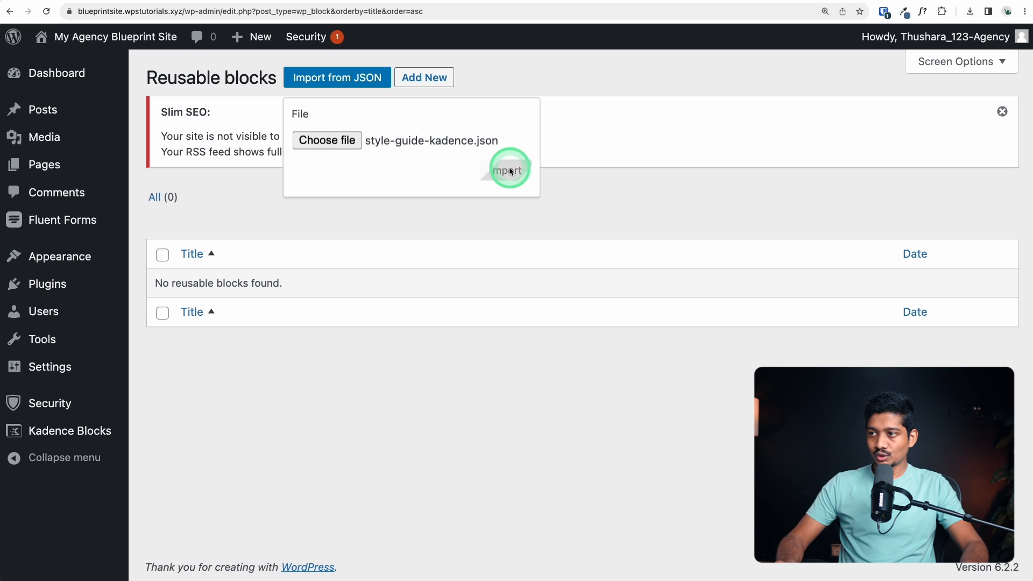
{"action": "left_click", "coordinate": [507, 169]}
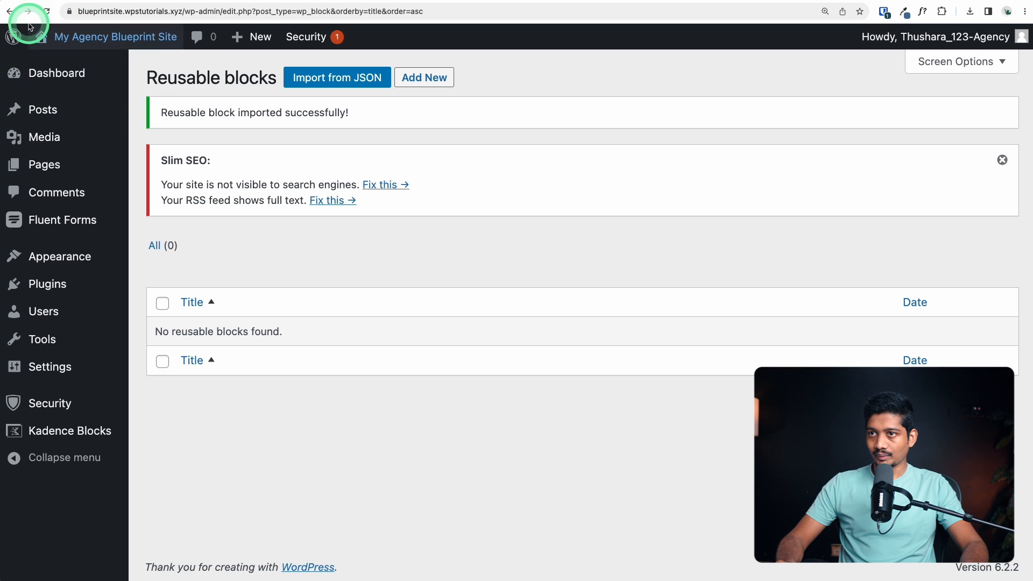
{"action": "left_click", "coordinate": [54, 11]}
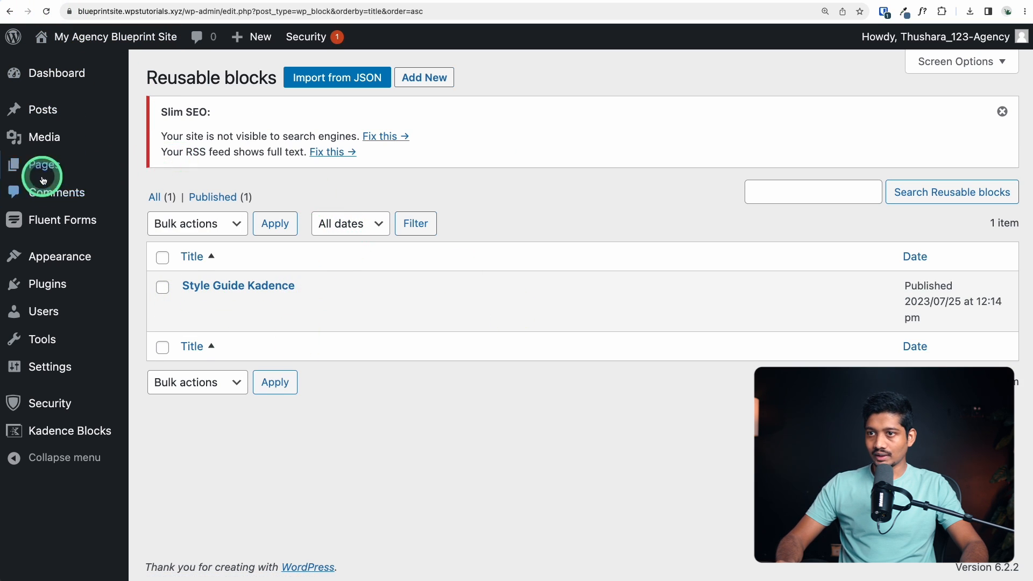
Open the Style Guide page for editing and insert the Style Guide Kadence reusable block.
{"action": "left_click", "coordinate": [67, 171]}
{"action": "scroll", "coordinate": [233, 318], "scroll_direction": "down", "scroll_amount": 2}
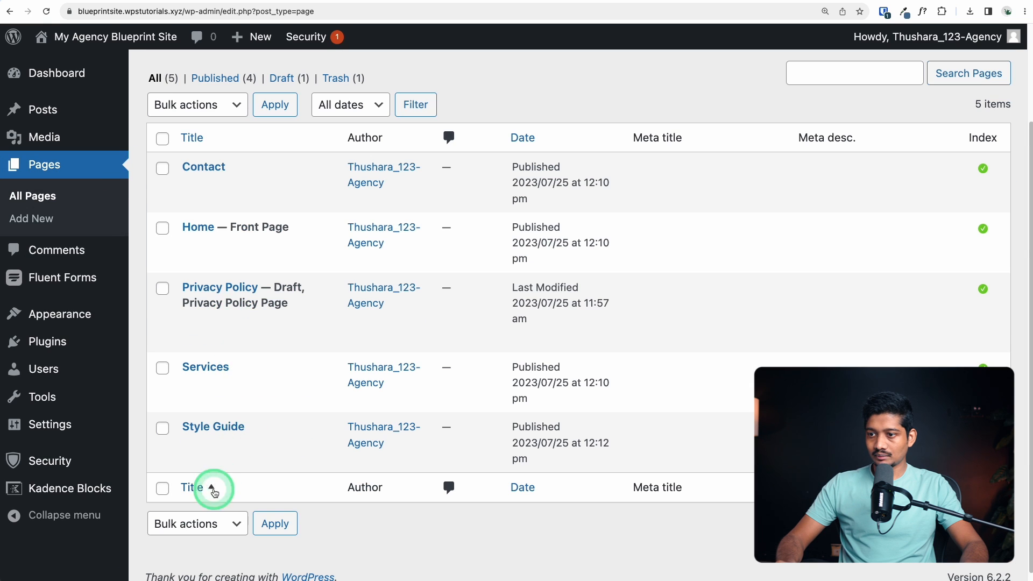
{"action": "mouse_move", "coordinate": [184, 453]}
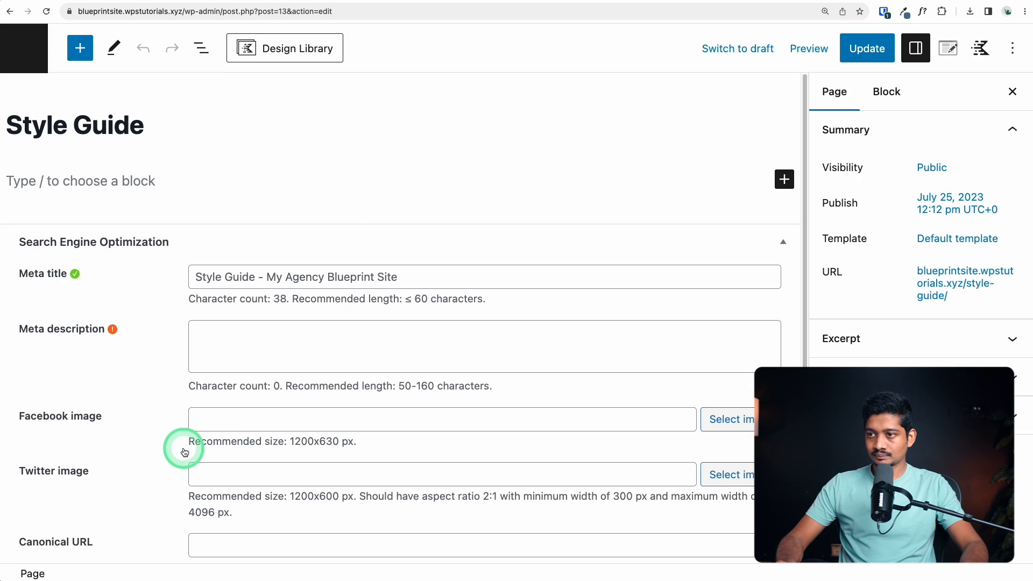
{"action": "left_click", "coordinate": [784, 179]}
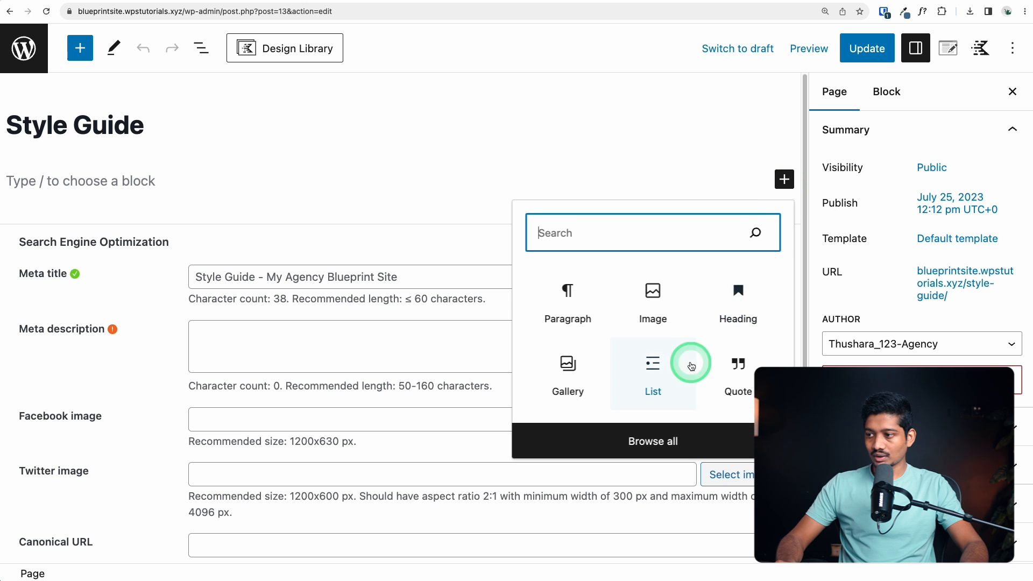
{"action": "type", "text": "st"}
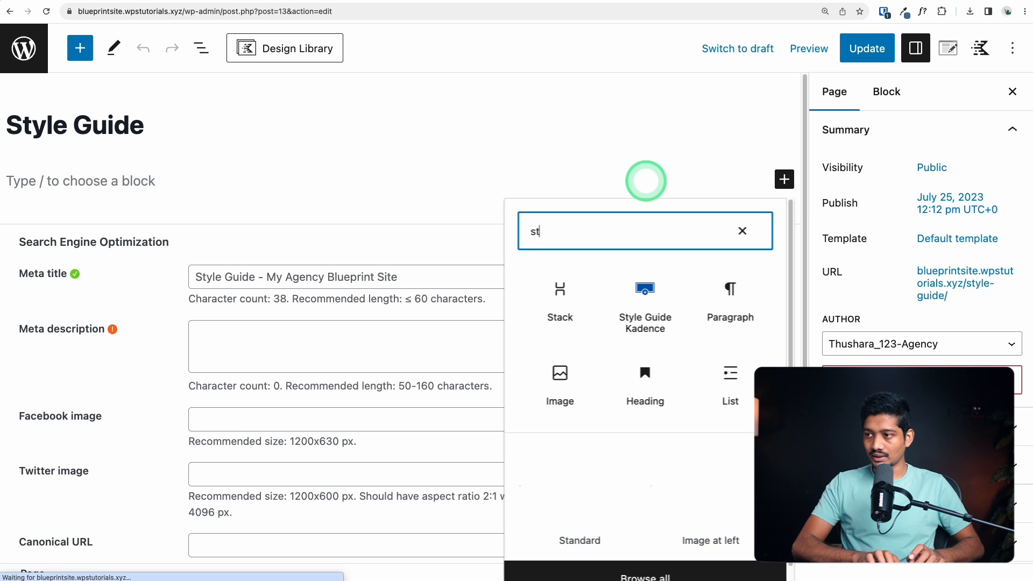
{"action": "left_click", "coordinate": [649, 319]}
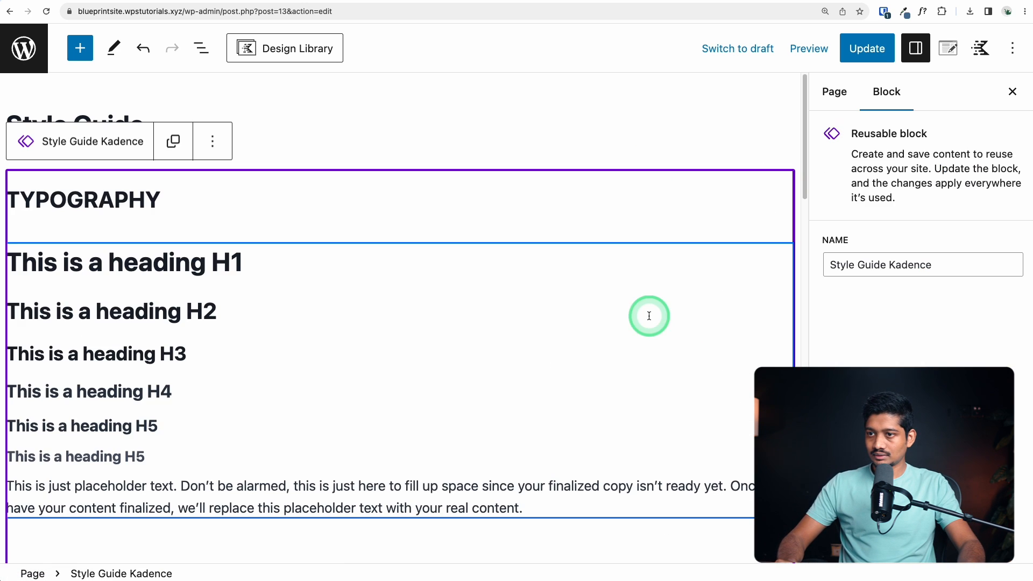
{"action": "left_click", "coordinate": [882, 50]}
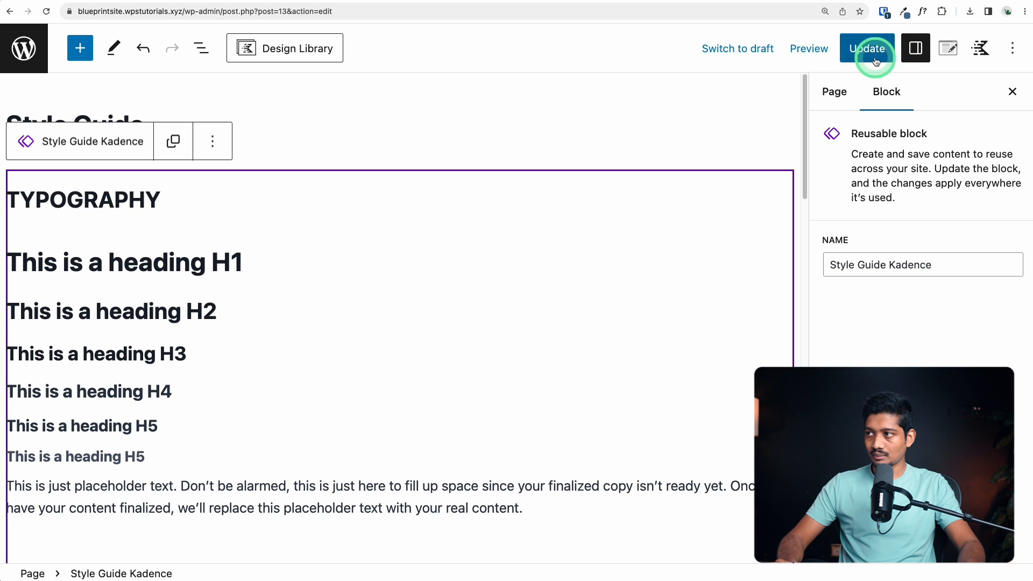
Set the Style Guide page's content style to Unboxed in the Kadence page settings.
{"action": "key", "text": "super+shift+comma"}
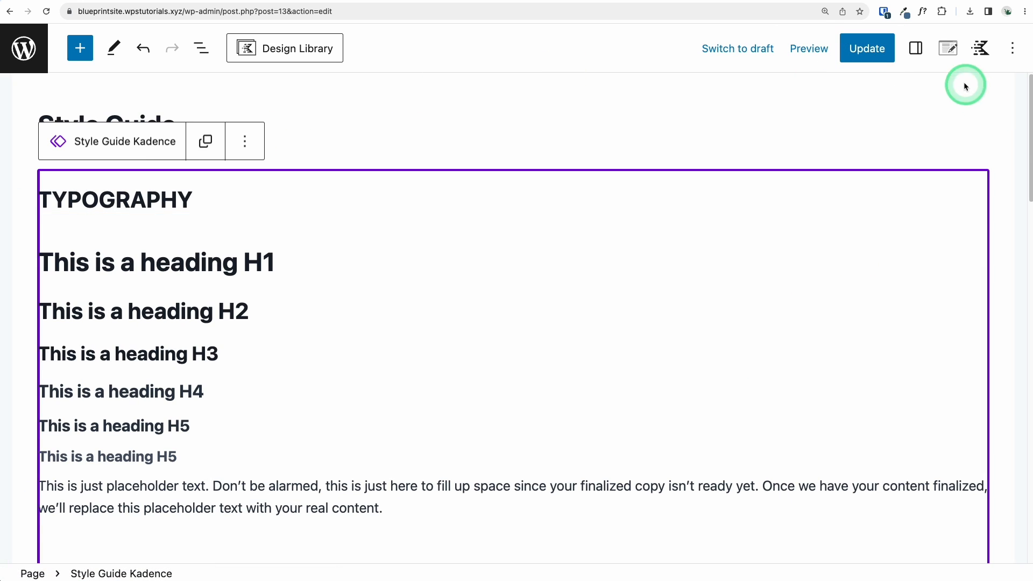
{"action": "left_click", "coordinate": [948, 48]}
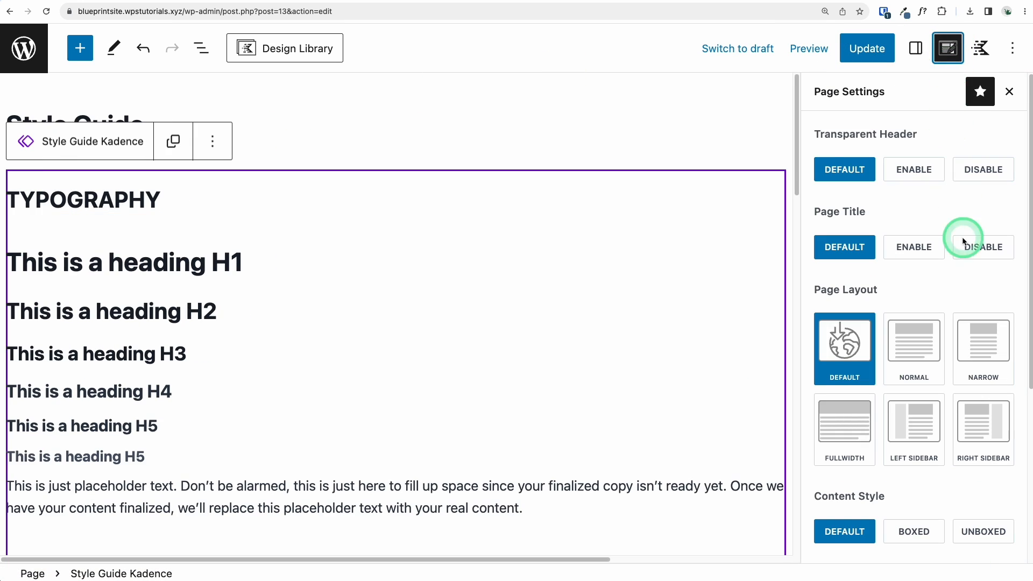
{"action": "scroll", "coordinate": [963, 269], "scroll_direction": "down", "scroll_amount": 2}
{"action": "left_click", "coordinate": [991, 464]}
{"action": "scroll", "coordinate": [981, 451], "scroll_direction": "down", "scroll_amount": 3}
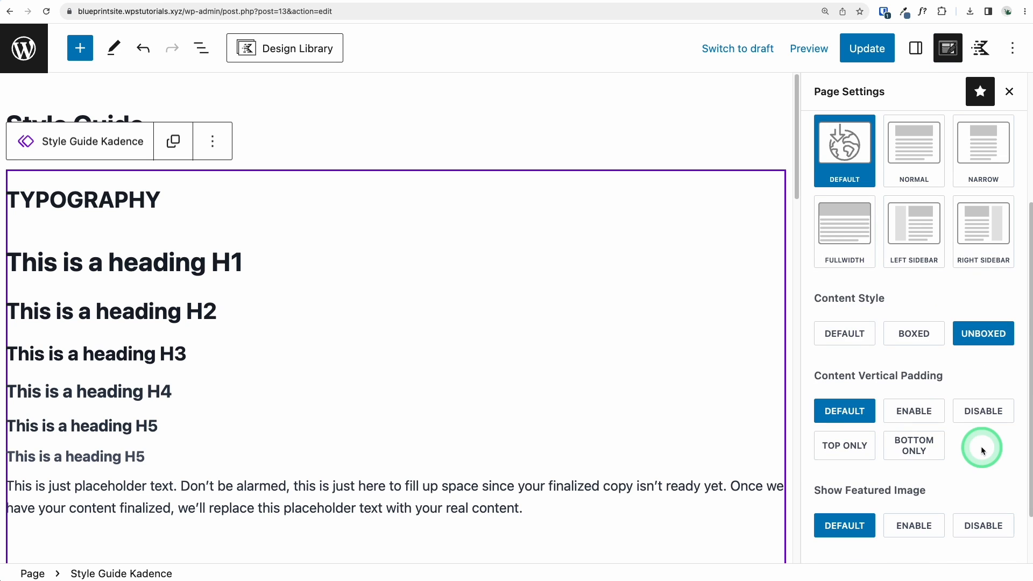
Disable the Style Guide page's content vertical padding, update the page and review it on the live site.
{"action": "scroll", "coordinate": [990, 441], "scroll_direction": "down", "scroll_amount": 1}
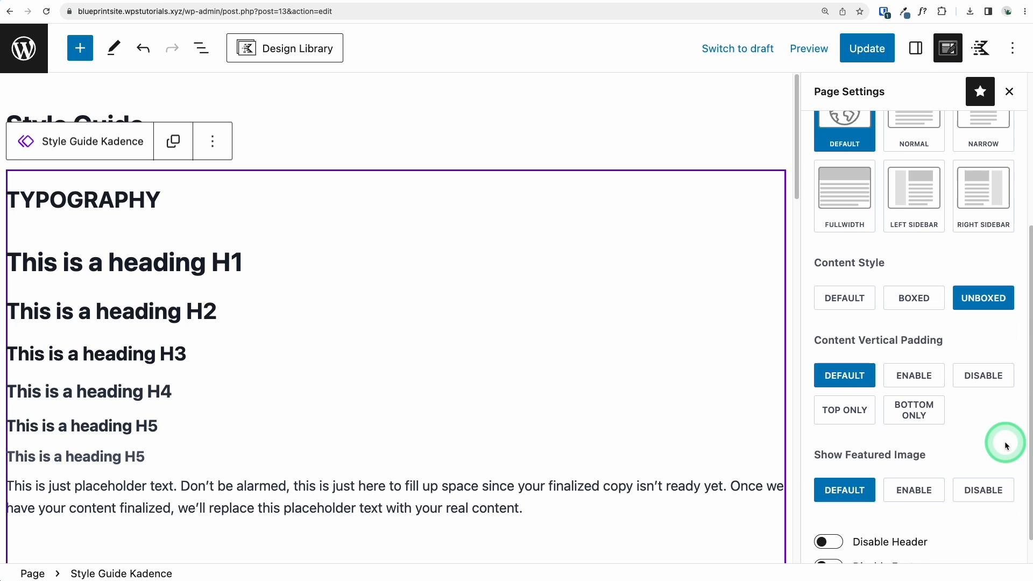
{"action": "left_click", "coordinate": [1001, 379]}
{"action": "left_click", "coordinate": [886, 50]}
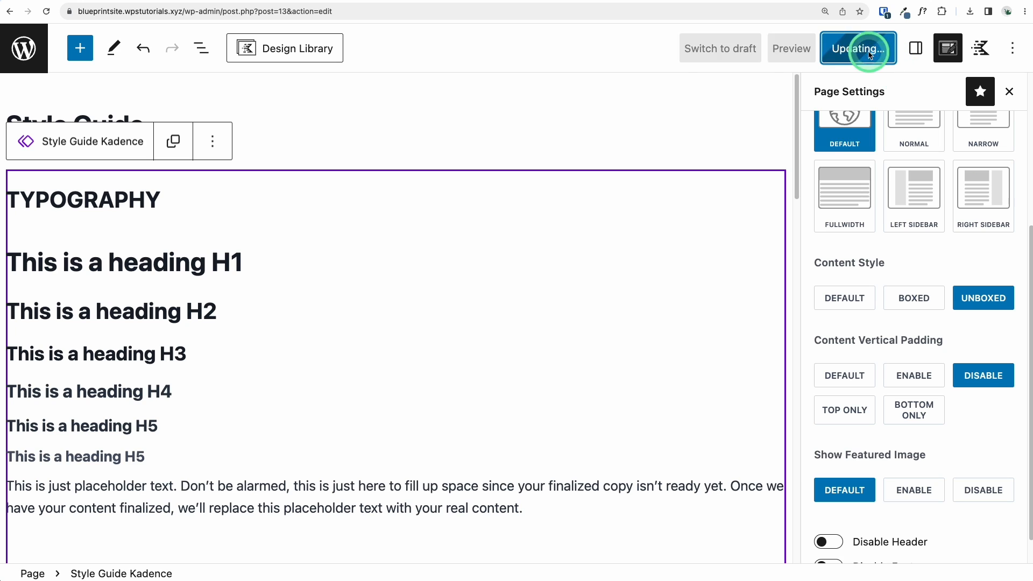
{"action": "left_click", "coordinate": [158, 535]}
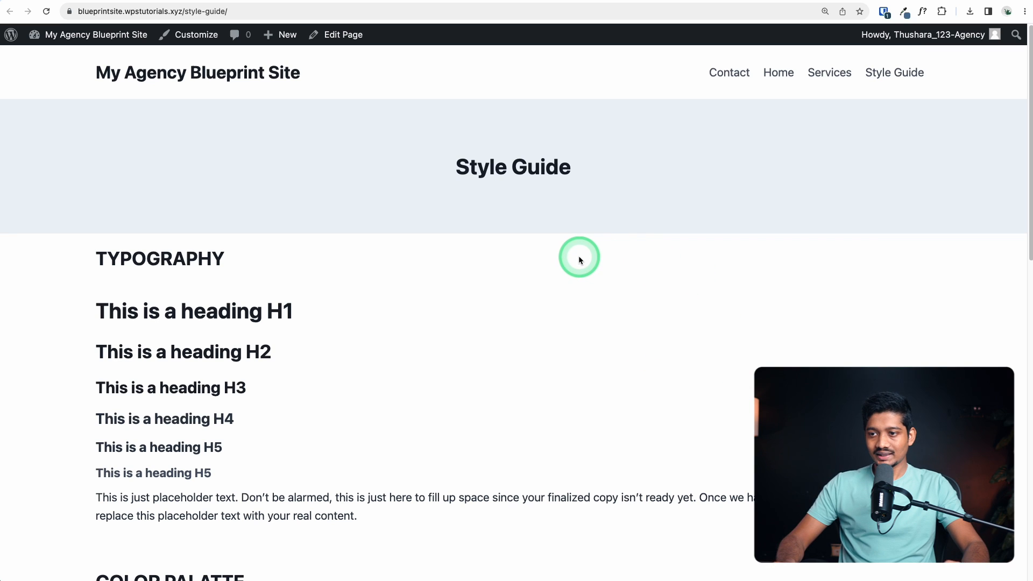
{"action": "scroll", "coordinate": [579, 256], "scroll_direction": "down", "scroll_amount": 10}
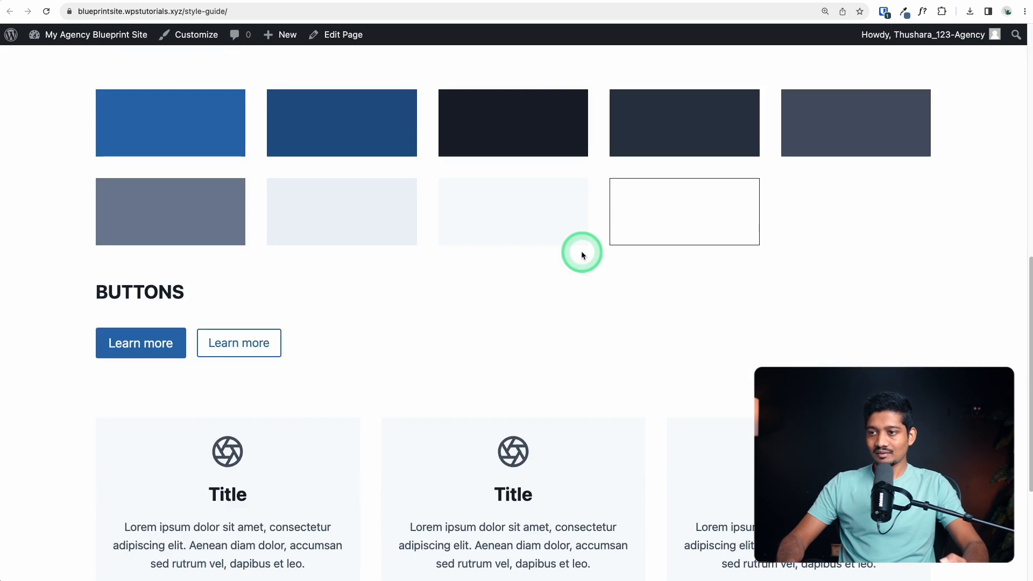
{"action": "scroll", "coordinate": [582, 255], "scroll_direction": "down", "scroll_amount": 1}
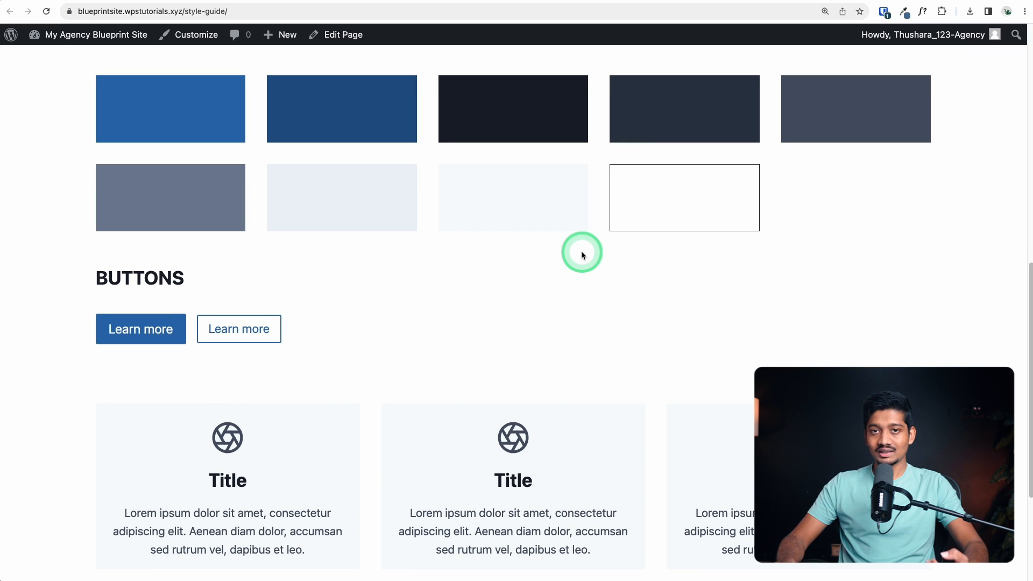
{"action": "scroll", "coordinate": [582, 255], "scroll_direction": "down", "scroll_amount": 4}
{"action": "scroll", "coordinate": [582, 255], "scroll_direction": "up", "scroll_amount": 20}
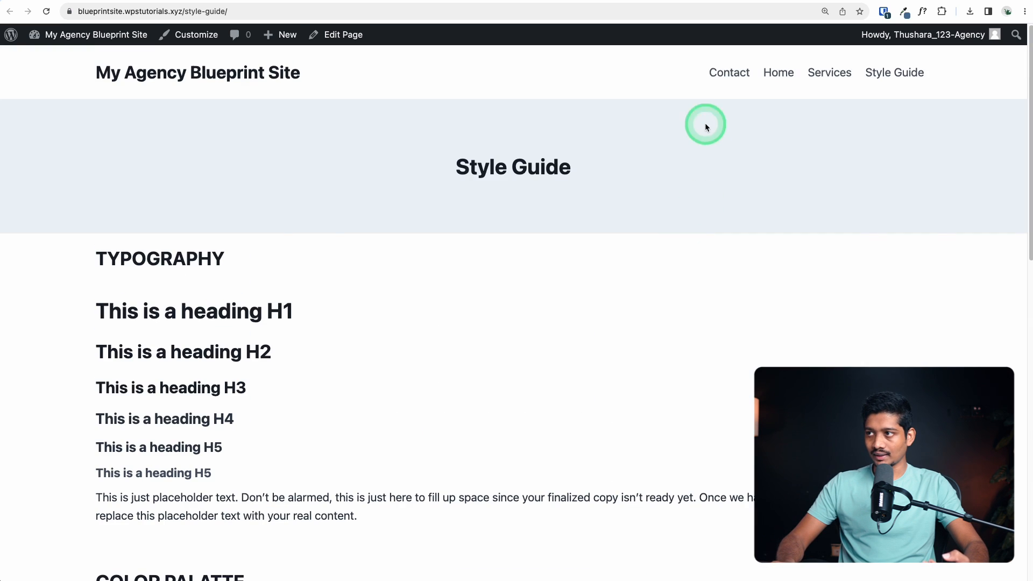
Enable comments for the Style Guide page's comments form block, update the page and check the reloaded live page.
{"action": "left_click", "coordinate": [694, 0]}
{"action": "scroll", "coordinate": [608, 399], "scroll_direction": "down", "scroll_amount": 20}
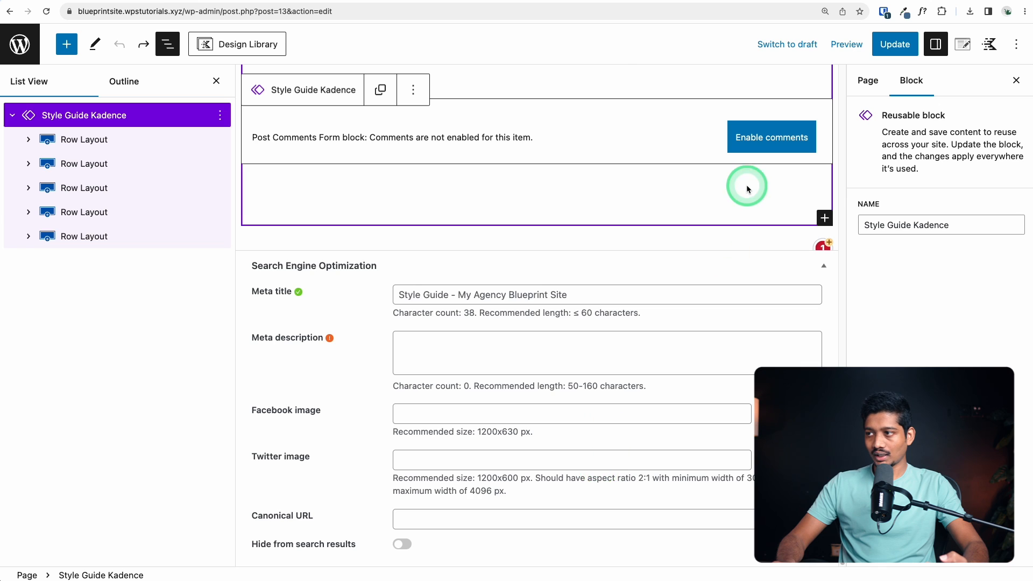
{"action": "scroll", "coordinate": [719, 204], "scroll_direction": "up", "scroll_amount": 4}
{"action": "left_click", "coordinate": [767, 339]}
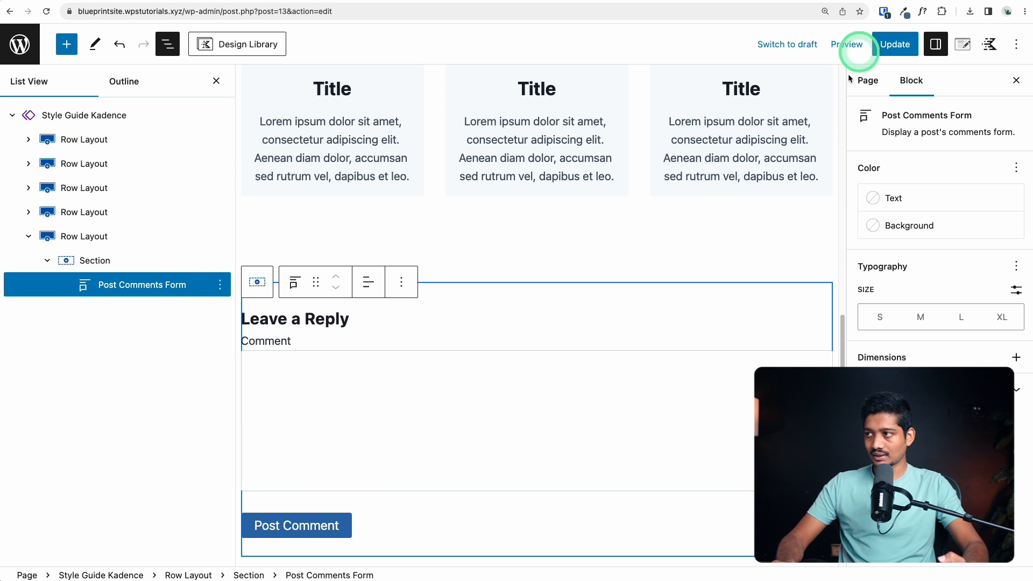
{"action": "left_click", "coordinate": [895, 43]}
{"action": "left_click", "coordinate": [770, 1]}
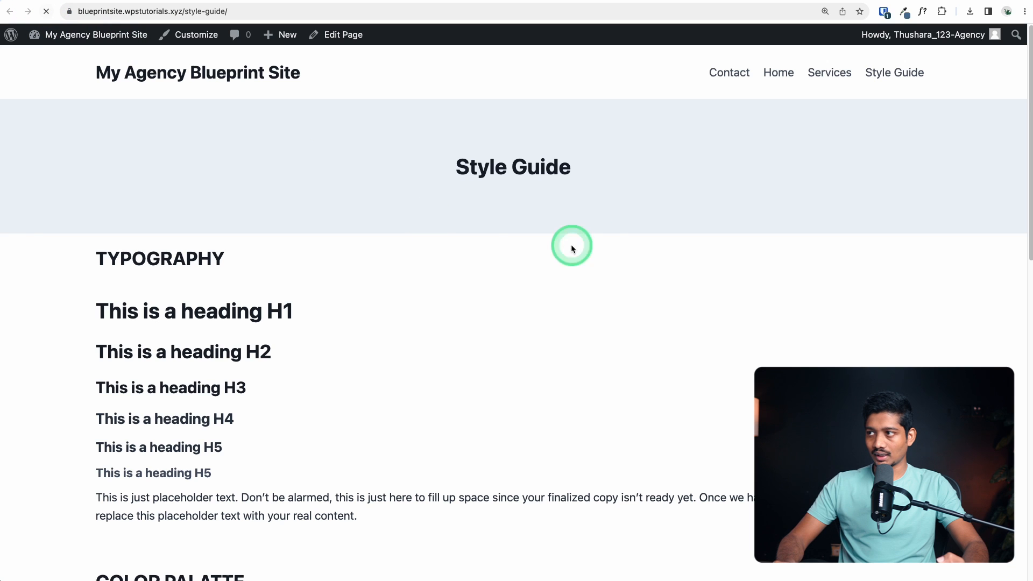
{"action": "scroll", "coordinate": [602, 242], "scroll_direction": "down", "scroll_amount": 15}
{"action": "scroll", "coordinate": [537, 320], "scroll_direction": "up", "scroll_amount": 15}
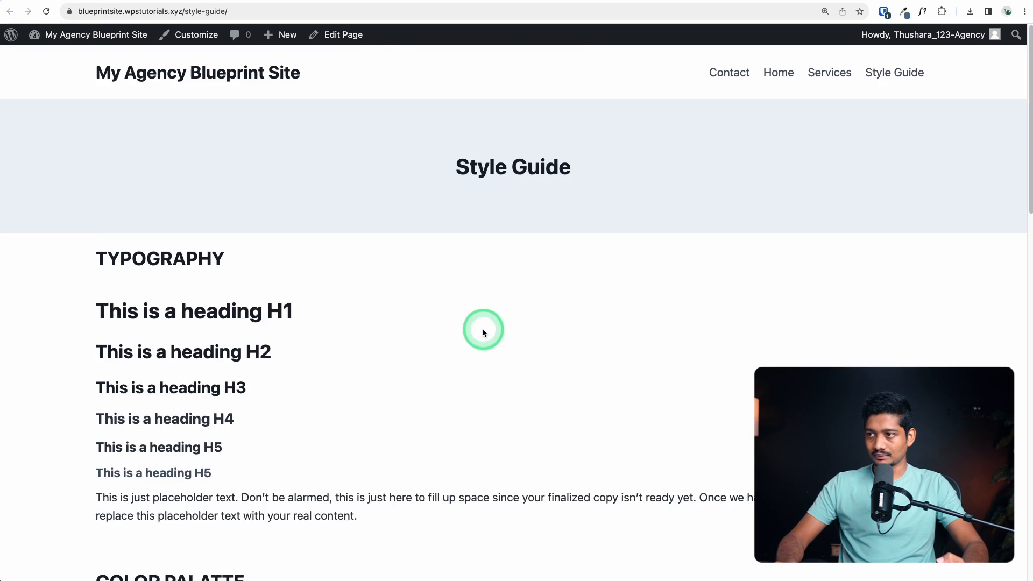
Open the theme color settings in the site customizer and show the preset palettes for the global palette.
{"action": "left_click", "coordinate": [210, 38]}
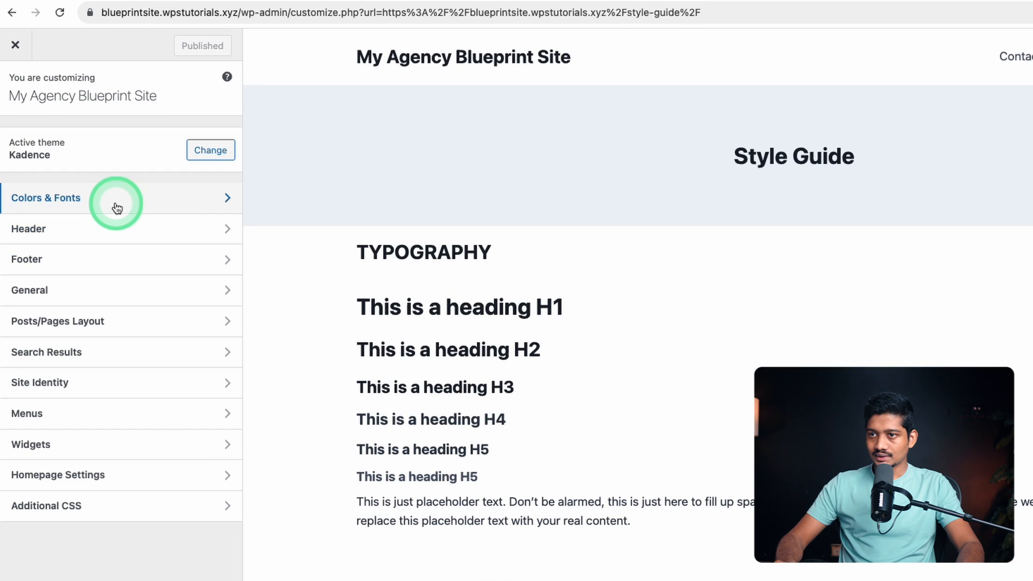
{"action": "left_click", "coordinate": [87, 158]}
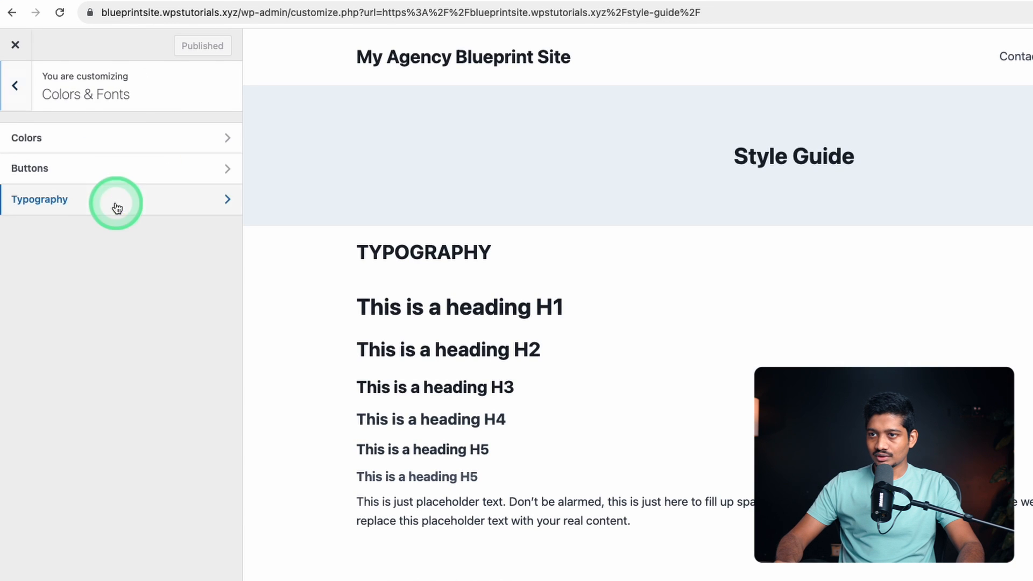
{"action": "left_click", "coordinate": [85, 141]}
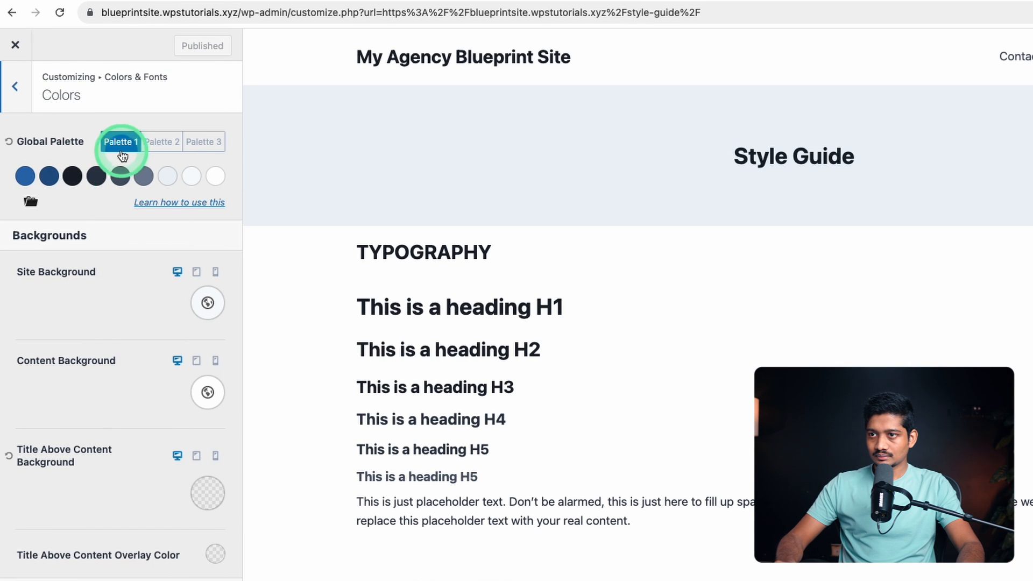
{"action": "left_click", "coordinate": [31, 202]}
Try several preset color palettes for Palette 1, including orange, green and dark schemes, against the style guide preview.
{"action": "left_click", "coordinate": [70, 296]}
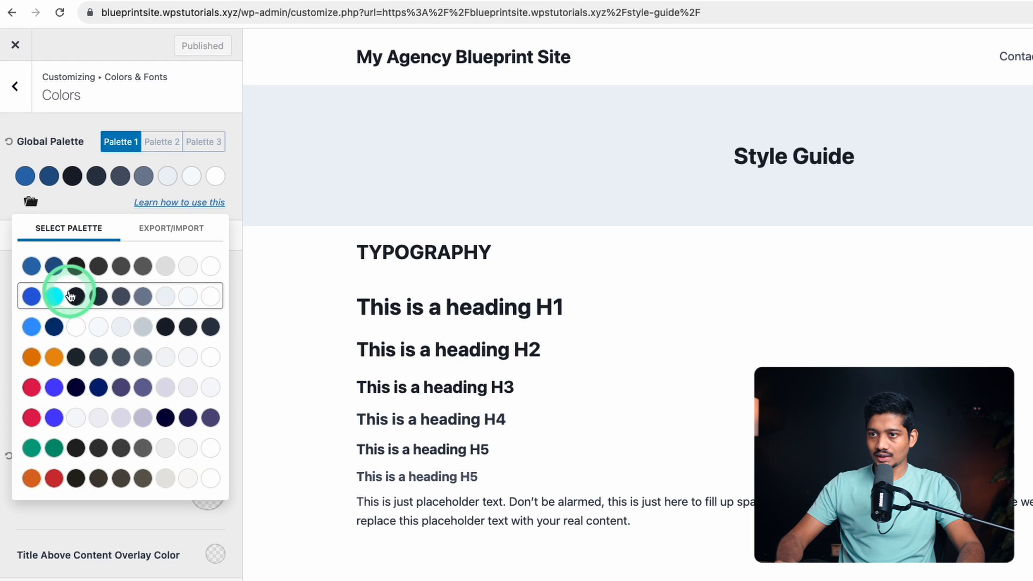
{"action": "scroll", "coordinate": [629, 424], "scroll_direction": "down", "scroll_amount": 3}
{"action": "left_click", "coordinate": [172, 366]}
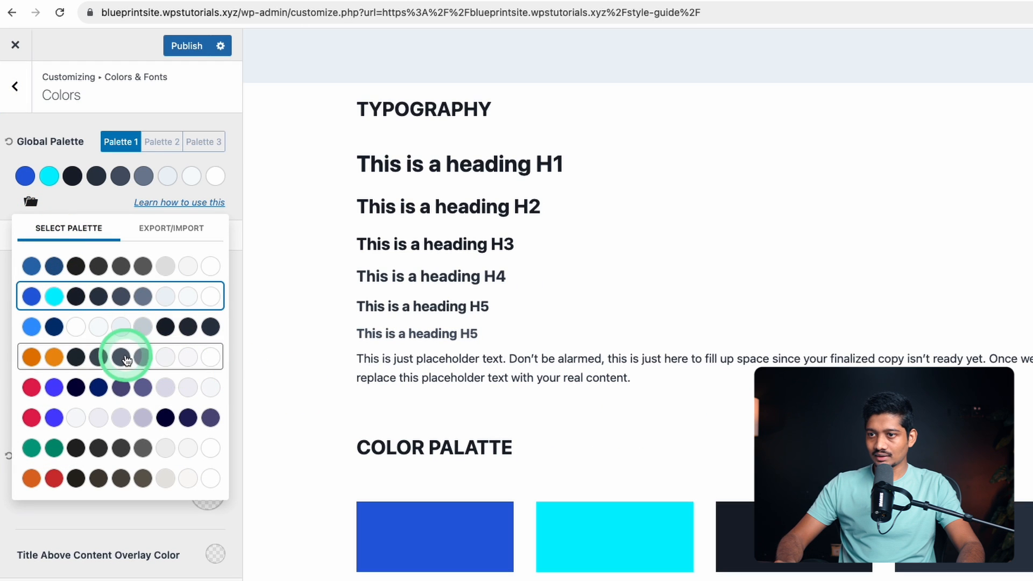
{"action": "left_click", "coordinate": [118, 416]}
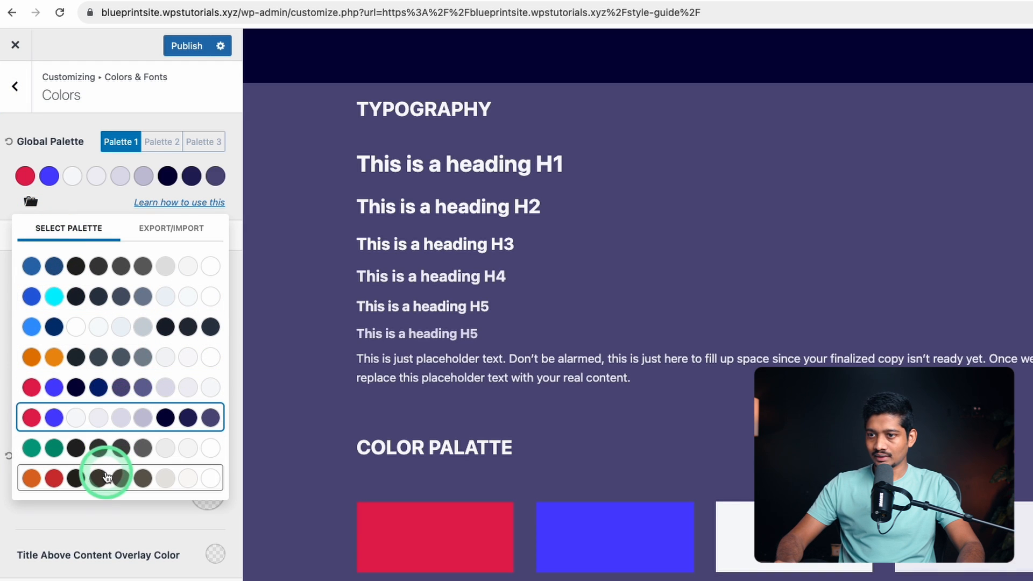
{"action": "left_click", "coordinate": [104, 477]}
{"action": "left_click", "coordinate": [104, 451]}
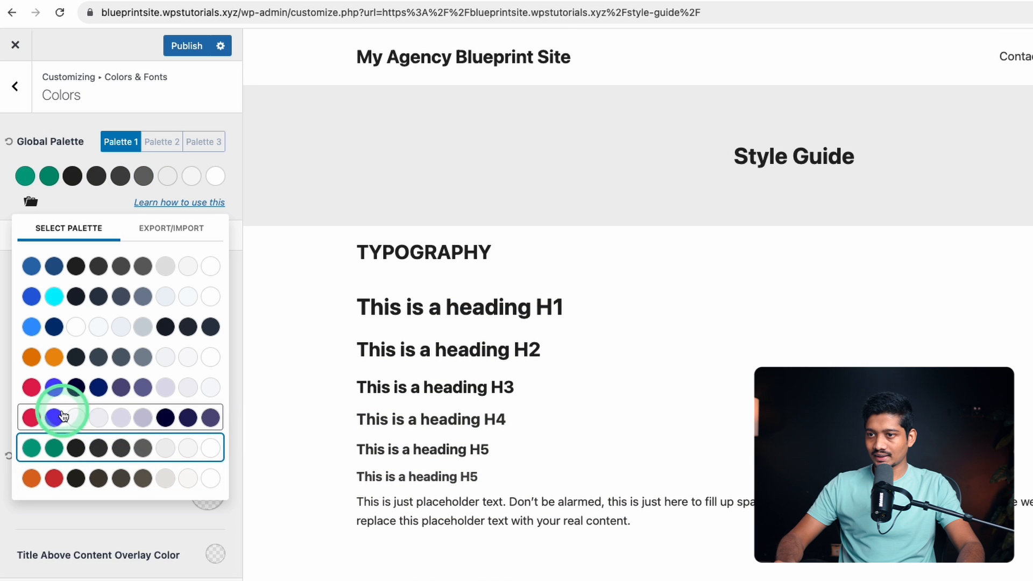
{"action": "left_click", "coordinate": [96, 419]}
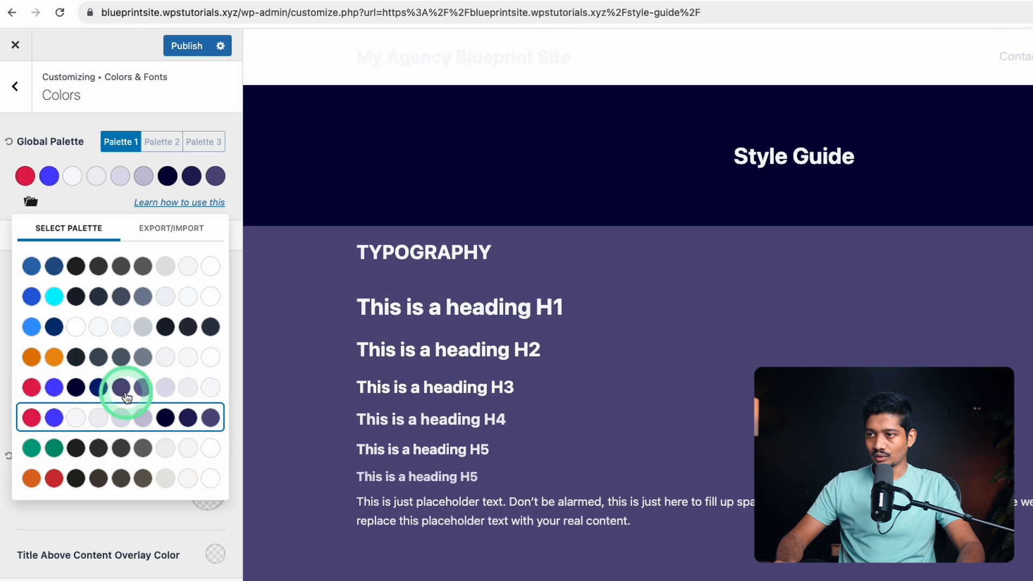
{"action": "left_click", "coordinate": [116, 337]}
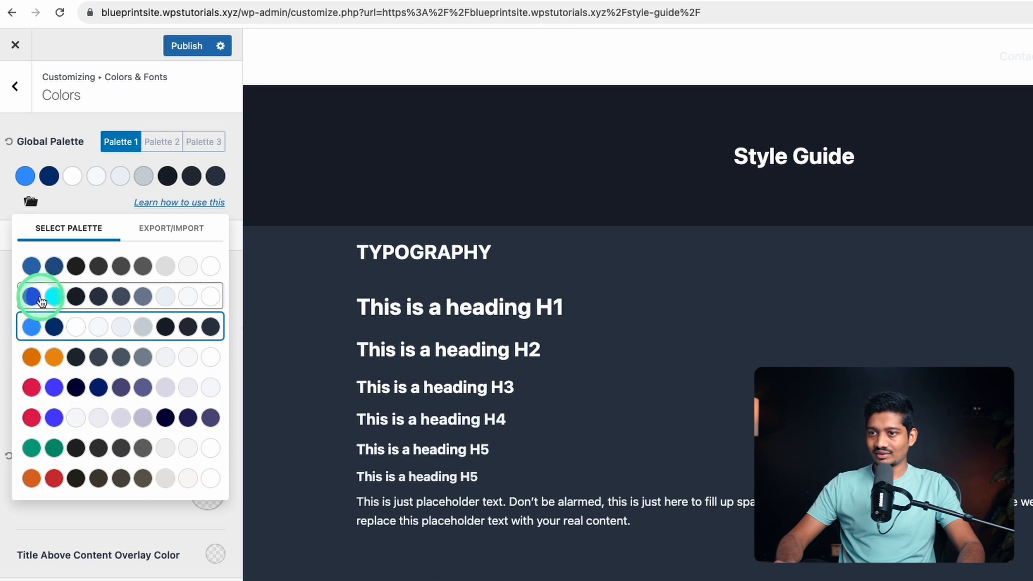
Apply the first preset, two blues with neutral greys, to Palette 1 and return to the Colors & Fonts settings.
{"action": "left_click", "coordinate": [139, 292]}
{"action": "left_click", "coordinate": [147, 278]}
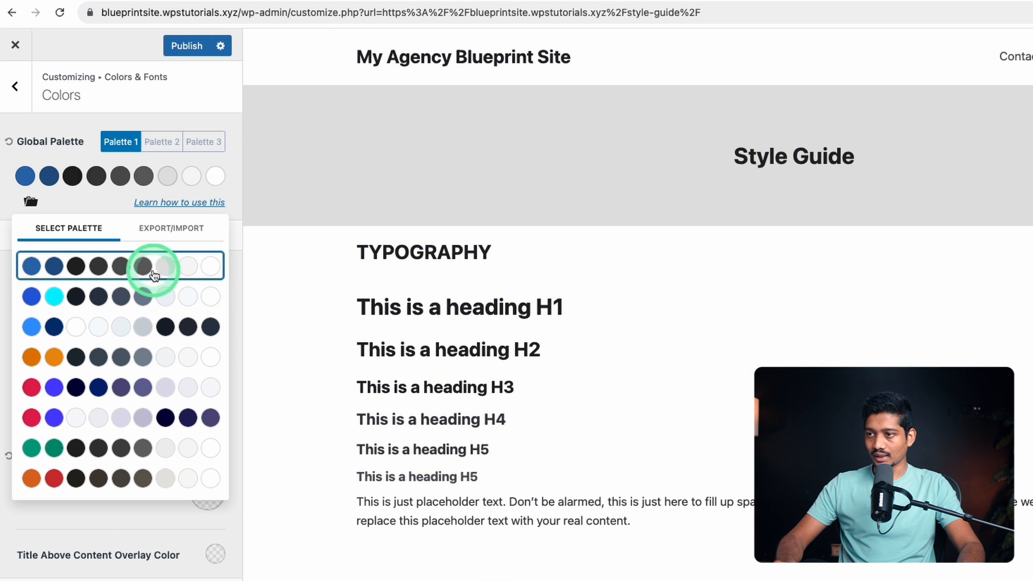
{"action": "left_click", "coordinate": [91, 109]}
Try Courier, Aboreto and Advent Pro as the heading font family in the typography settings.
{"action": "left_click", "coordinate": [98, 199]}
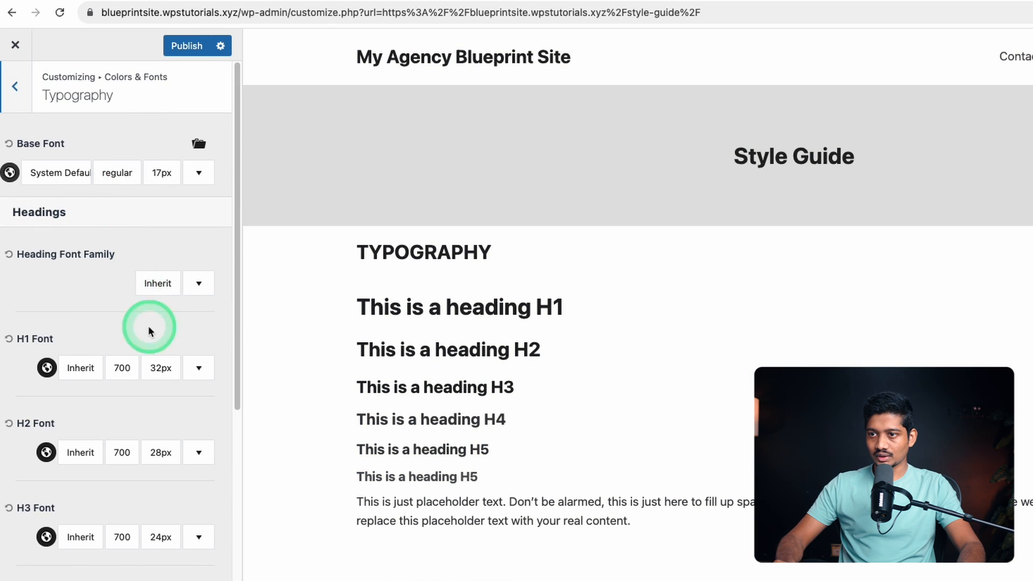
{"action": "left_click", "coordinate": [161, 289]}
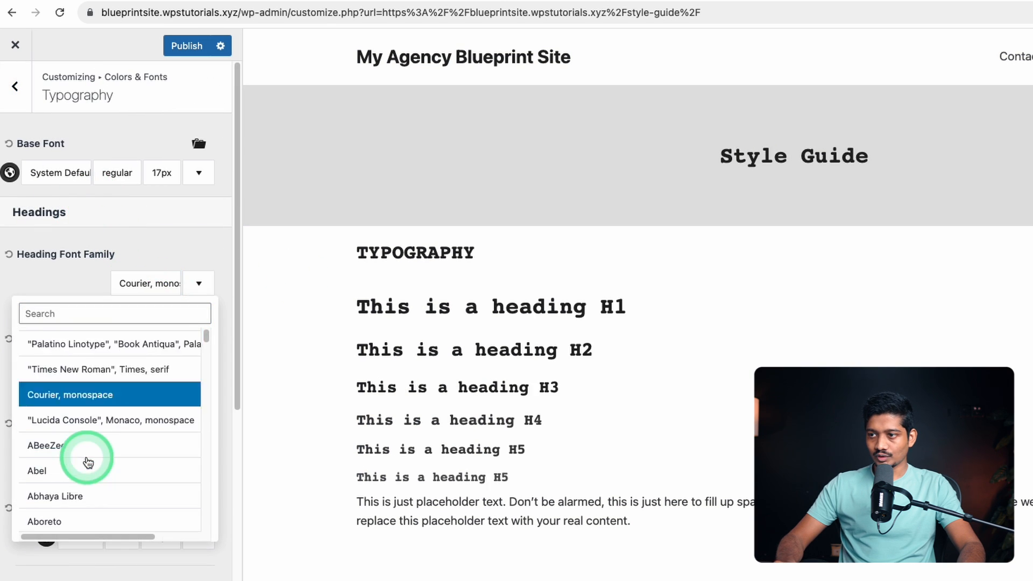
{"action": "scroll", "coordinate": [96, 459], "scroll_direction": "down", "scroll_amount": 2}
{"action": "left_click", "coordinate": [97, 458]}
{"action": "scroll", "coordinate": [97, 461], "scroll_direction": "down", "scroll_amount": 3}
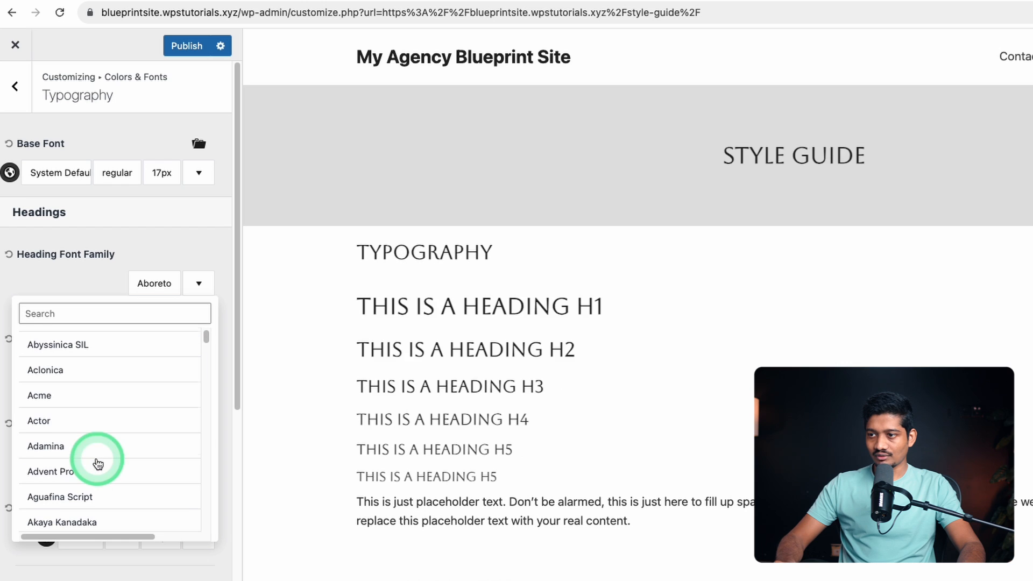
{"action": "left_click", "coordinate": [113, 452]}
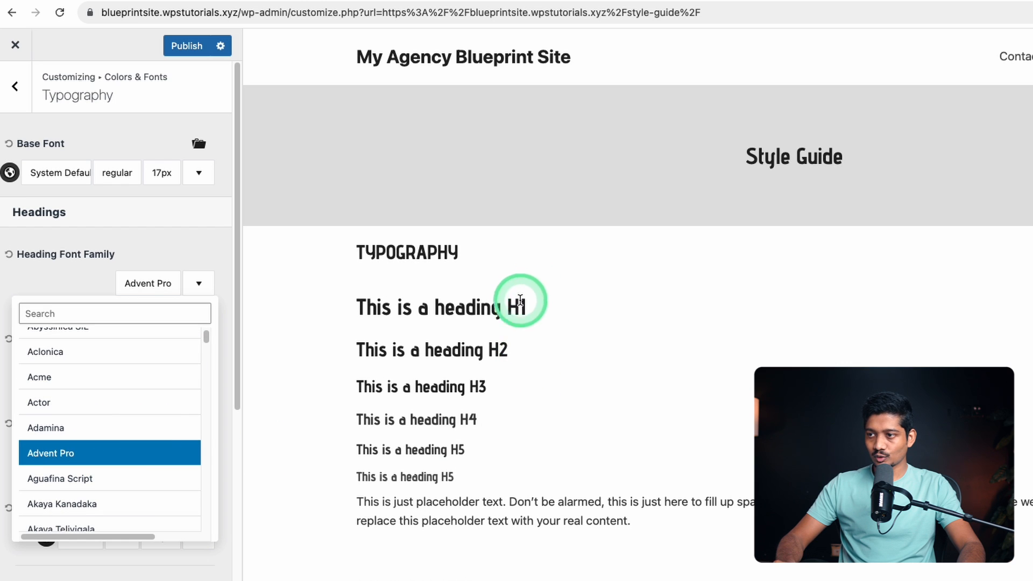
{"action": "left_click", "coordinate": [132, 576]}
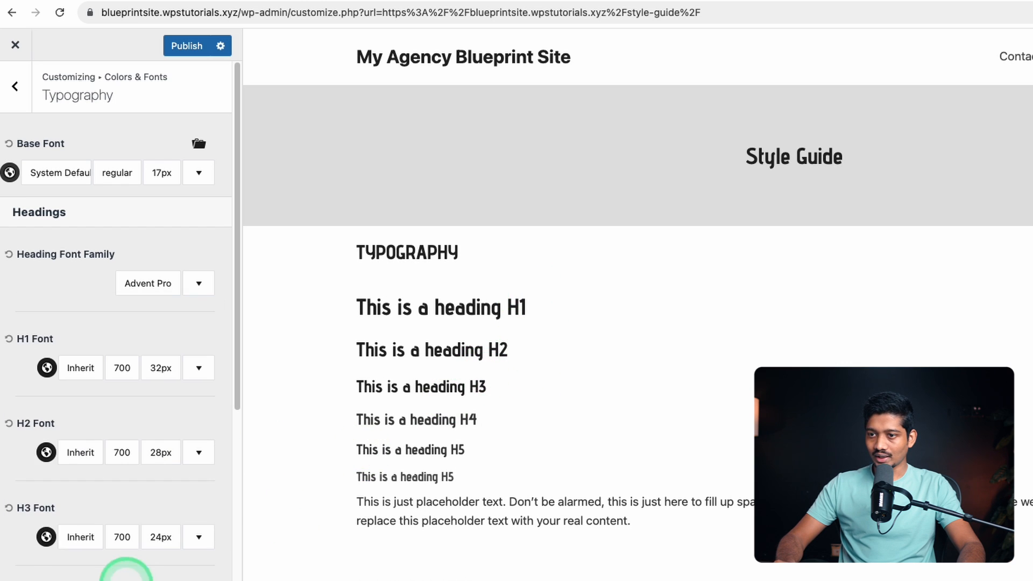
Set the H1 font size to 74 px.
{"action": "left_click", "coordinate": [156, 368]}
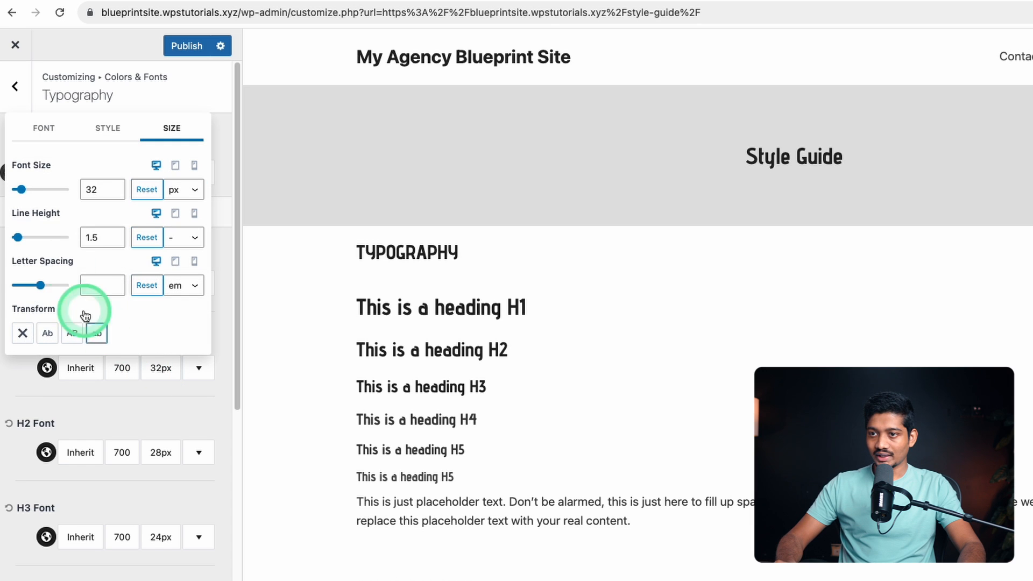
{"action": "left_click_drag", "start_coordinate": [31, 190], "coordinate": [34, 190]}
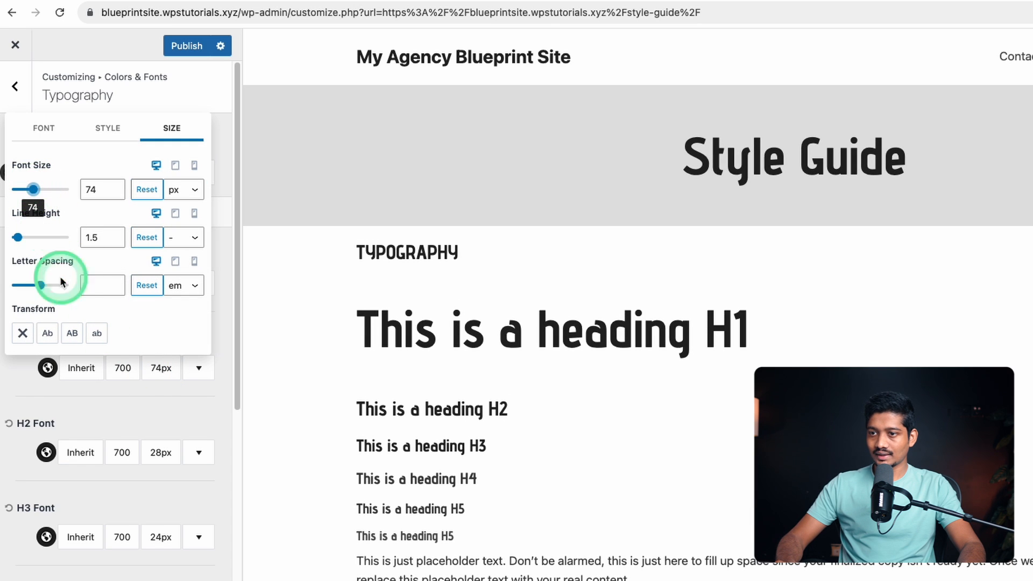
{"action": "left_click", "coordinate": [109, 391]}
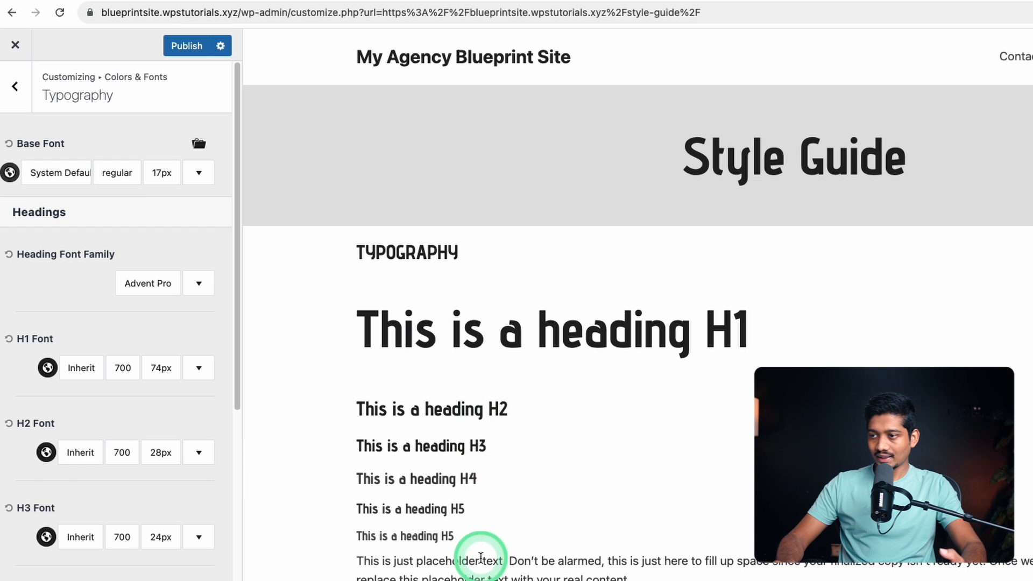
Reset the heading font family and H1 font to their defaults and publish the customizer changes.
{"action": "scroll", "coordinate": [691, 419], "scroll_direction": "down", "scroll_amount": 4}
{"action": "scroll", "coordinate": [693, 438], "scroll_direction": "up", "scroll_amount": 4}
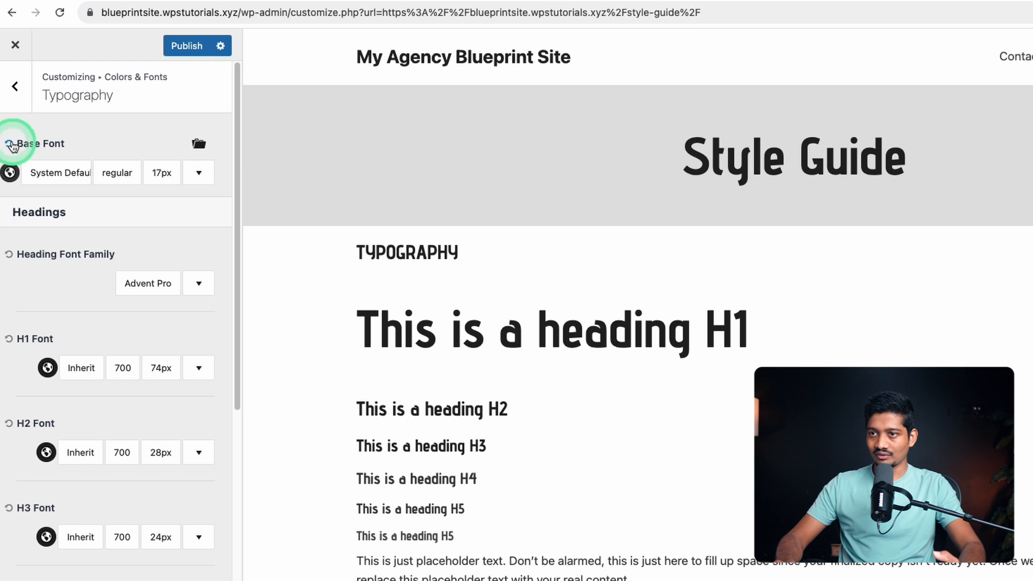
{"action": "left_click", "coordinate": [8, 254]}
{"action": "left_click", "coordinate": [190, 45]}
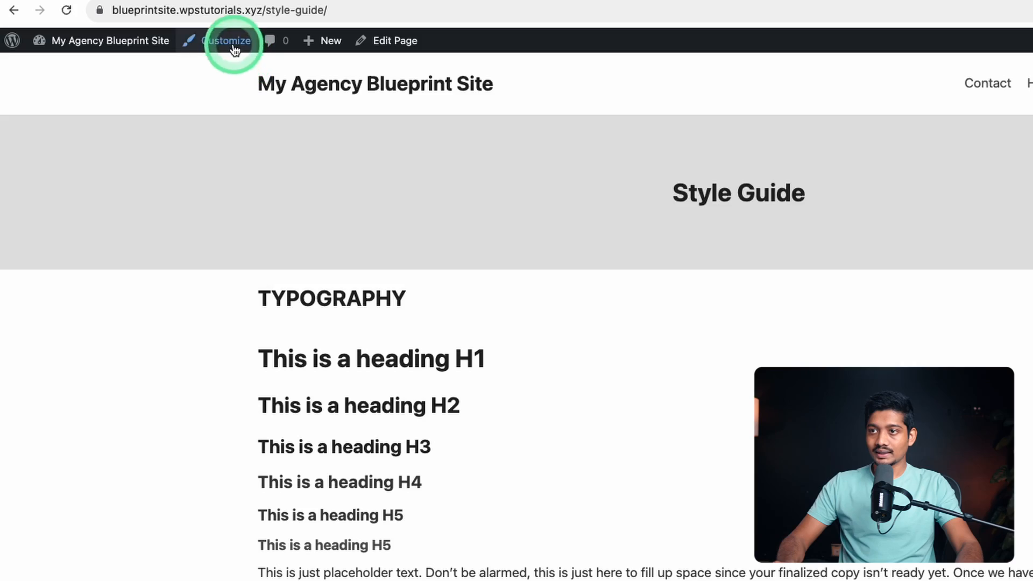
In the customizer's header builder, move Primary Navigation to the center of the main row and open its settings.
{"action": "left_click", "coordinate": [233, 47]}
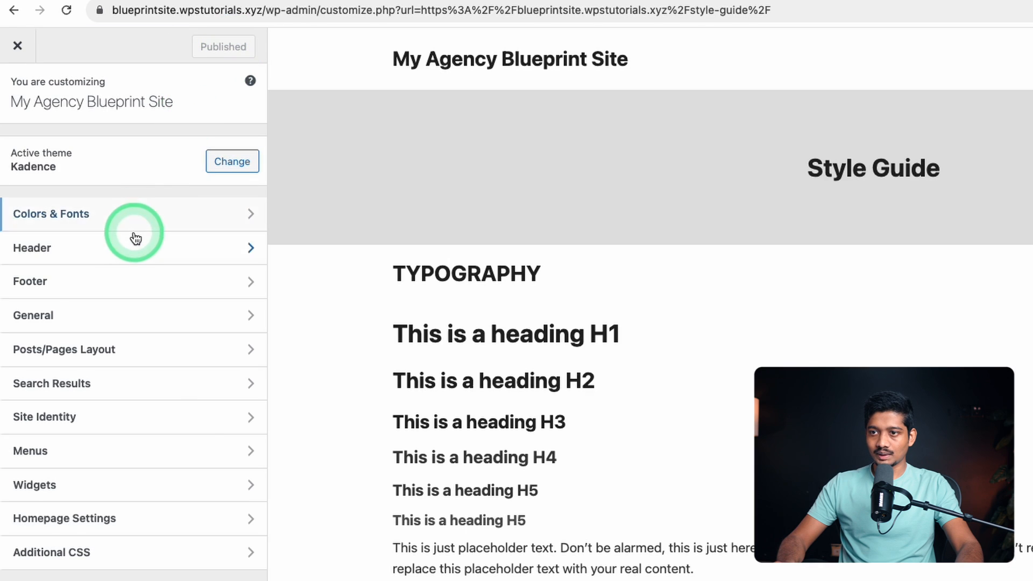
{"action": "left_click", "coordinate": [136, 238]}
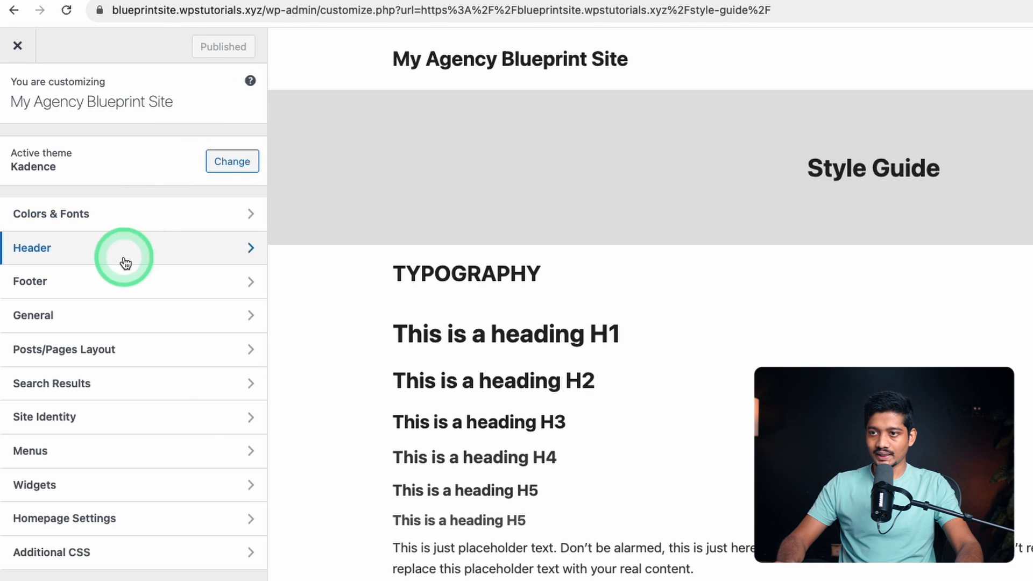
{"action": "left_click", "coordinate": [303, 514]}
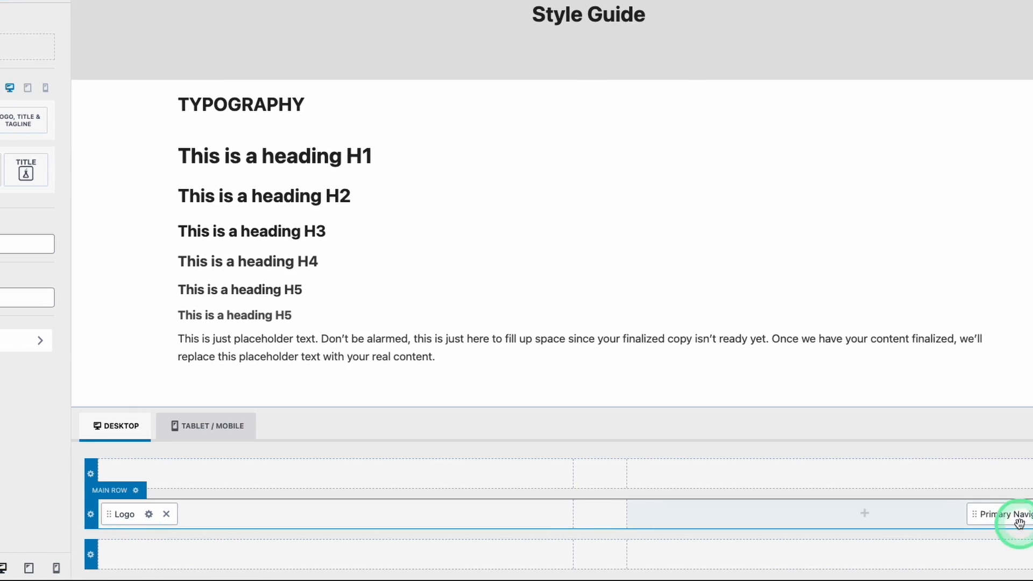
{"action": "left_click_drag", "start_coordinate": [1020, 523], "coordinate": [590, 516]}
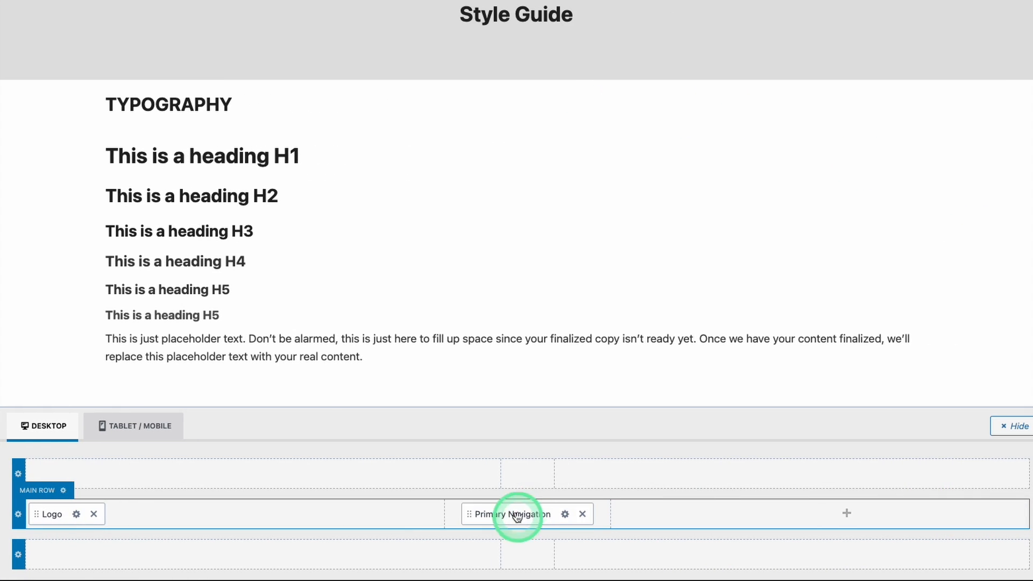
{"action": "left_click", "coordinate": [565, 515]}
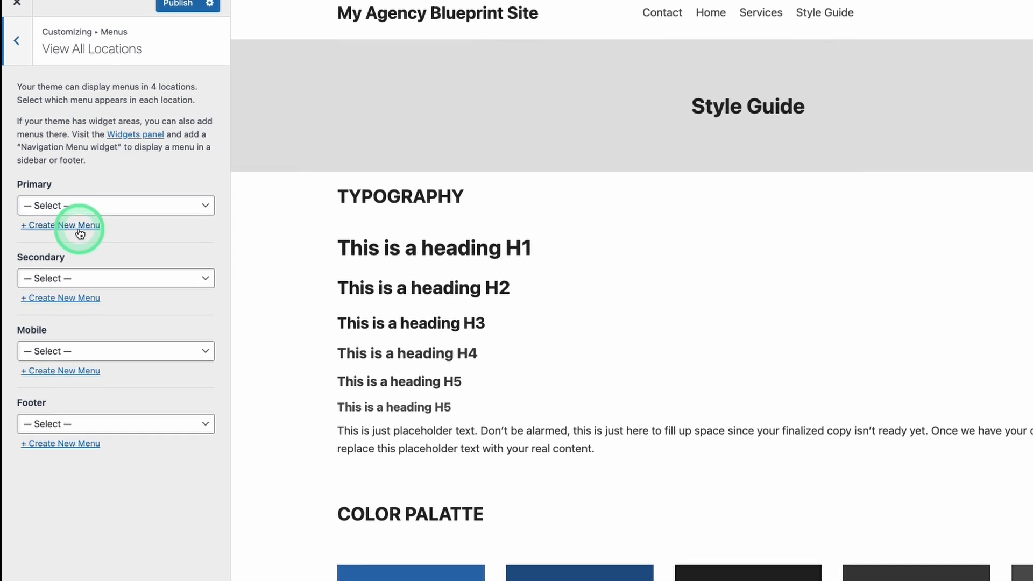
Create a new menu named Primary Menu and assign it to the Primary location.
{"action": "left_click", "coordinate": [79, 134]}
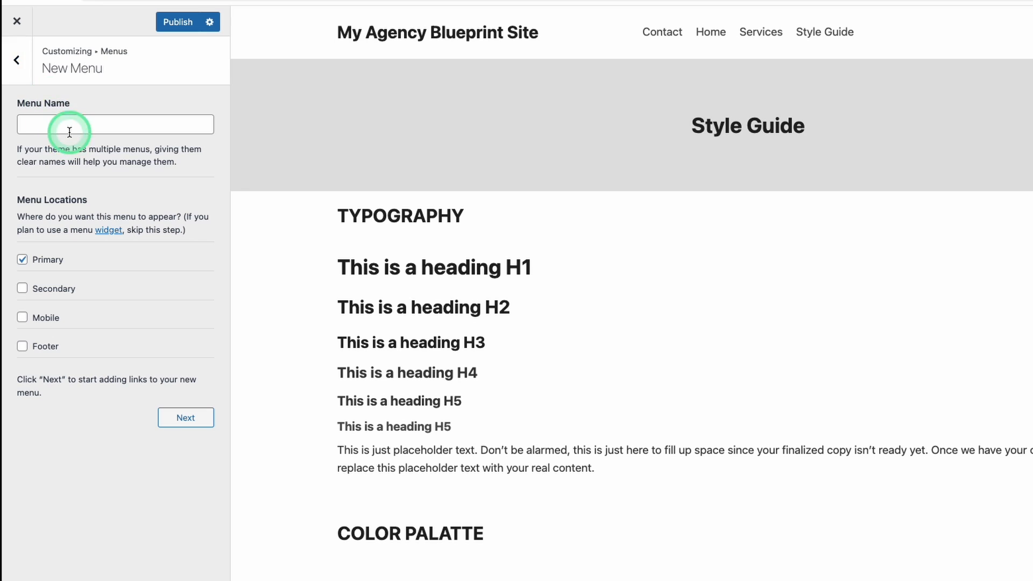
{"action": "type", "text": "Primary Menu"}
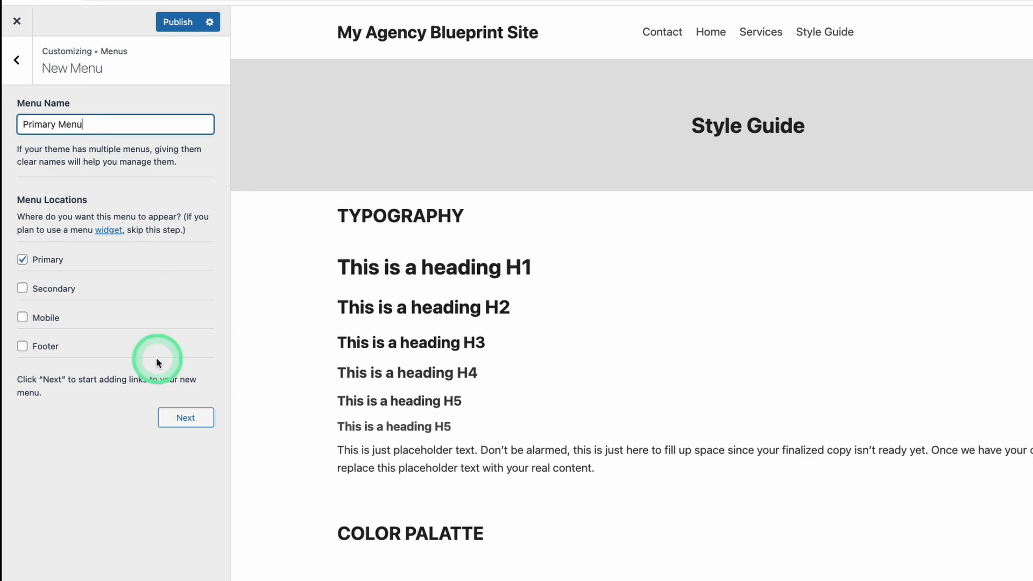
{"action": "left_click", "coordinate": [186, 418]}
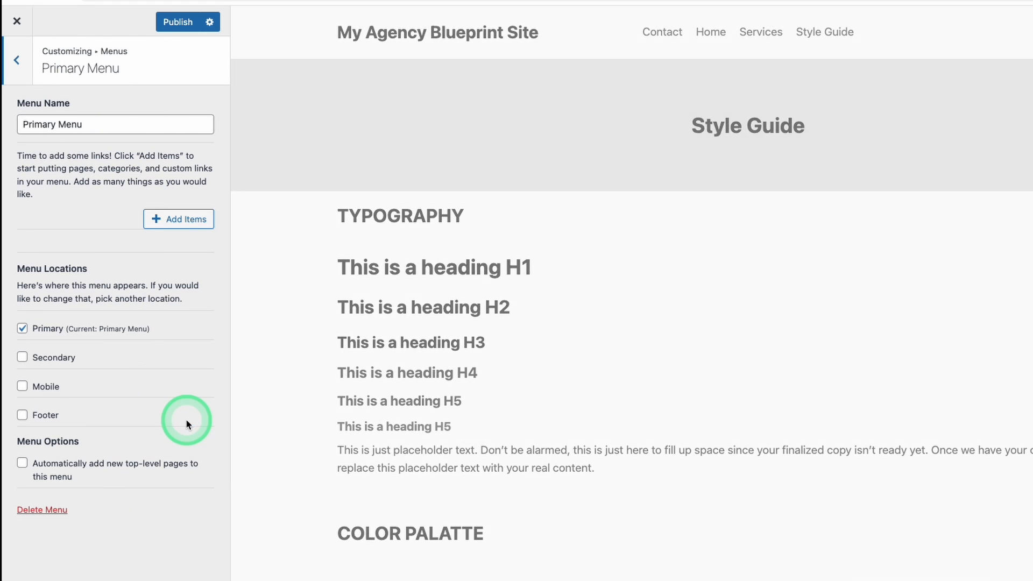
Add the Home, Services and Contact pages to Primary Menu, publish the changes and return to the header settings.
{"action": "left_click", "coordinate": [174, 221]}
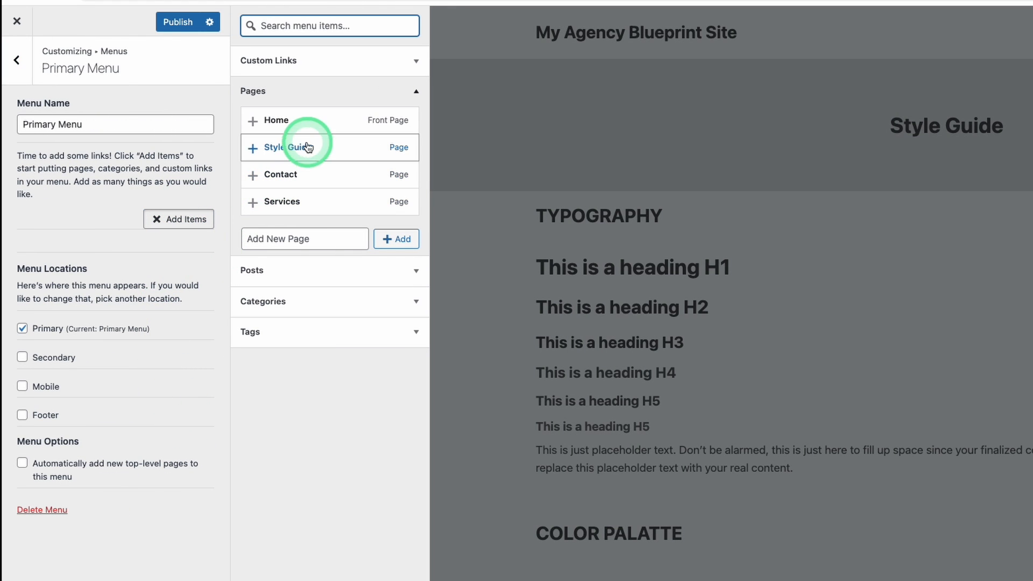
{"action": "left_click", "coordinate": [317, 128]}
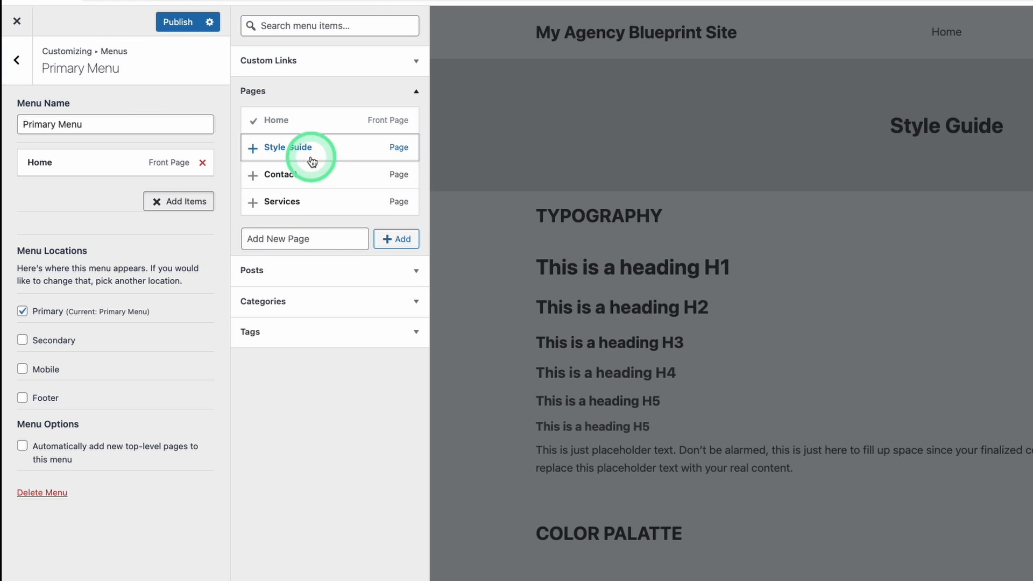
{"action": "left_click", "coordinate": [306, 202]}
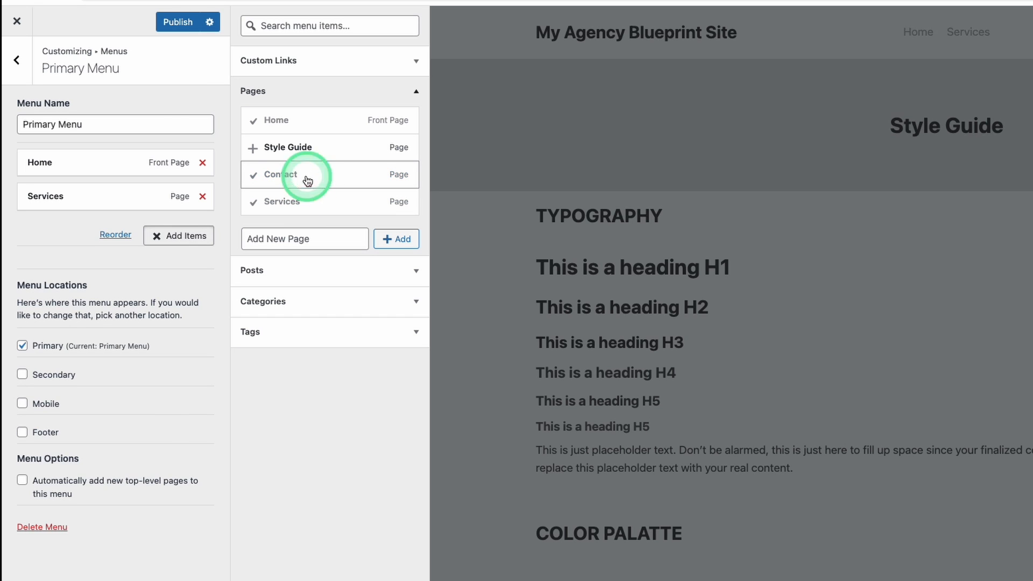
{"action": "left_click", "coordinate": [173, 22]}
{"action": "left_click", "coordinate": [9, 43]}
{"action": "left_click", "coordinate": [16, 73]}
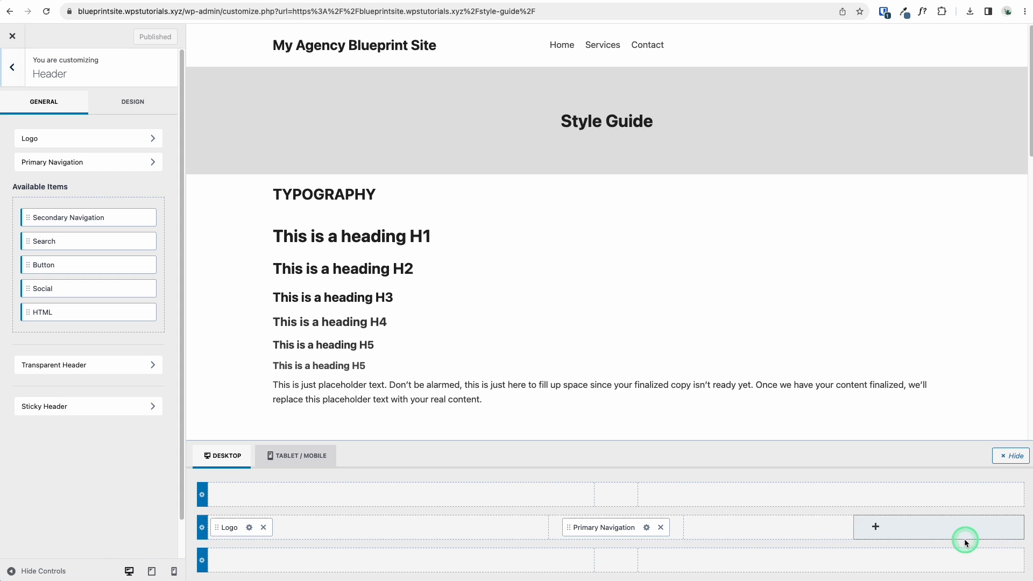
Add a Button element to the right end of the header's main row and publish the change.
{"action": "left_click", "coordinate": [875, 527]}
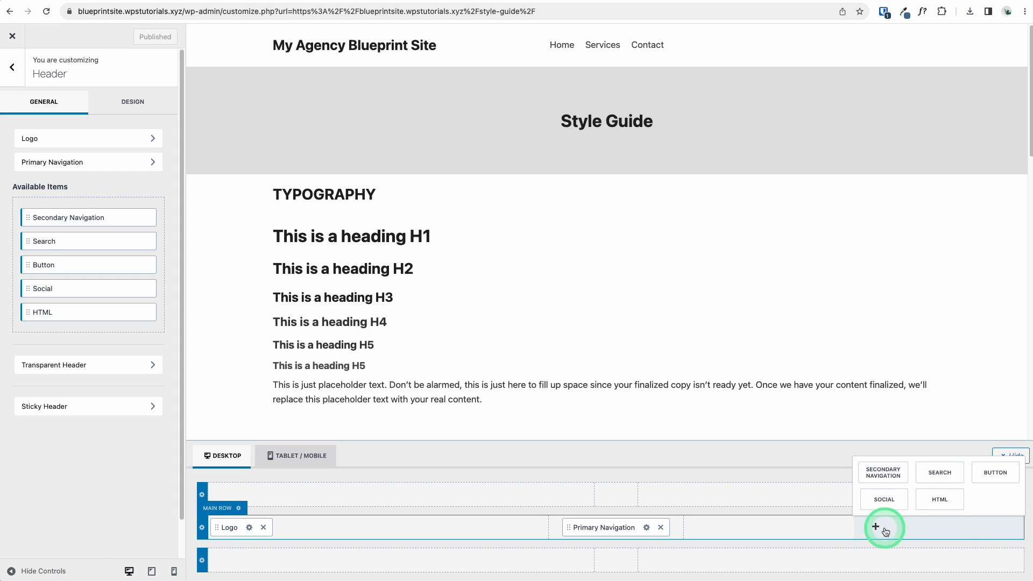
{"action": "left_click", "coordinate": [993, 473]}
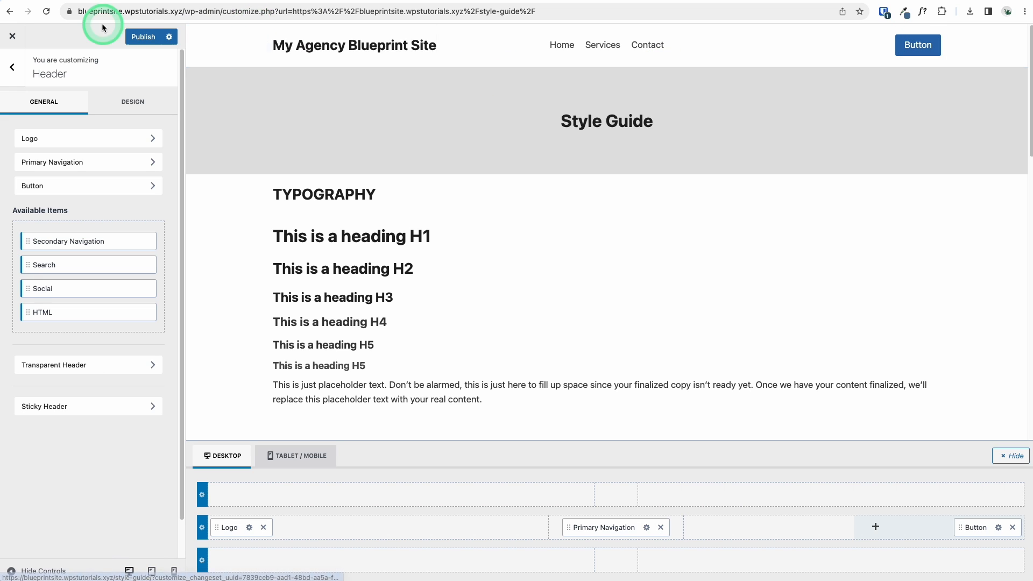
{"action": "left_click", "coordinate": [143, 37]}
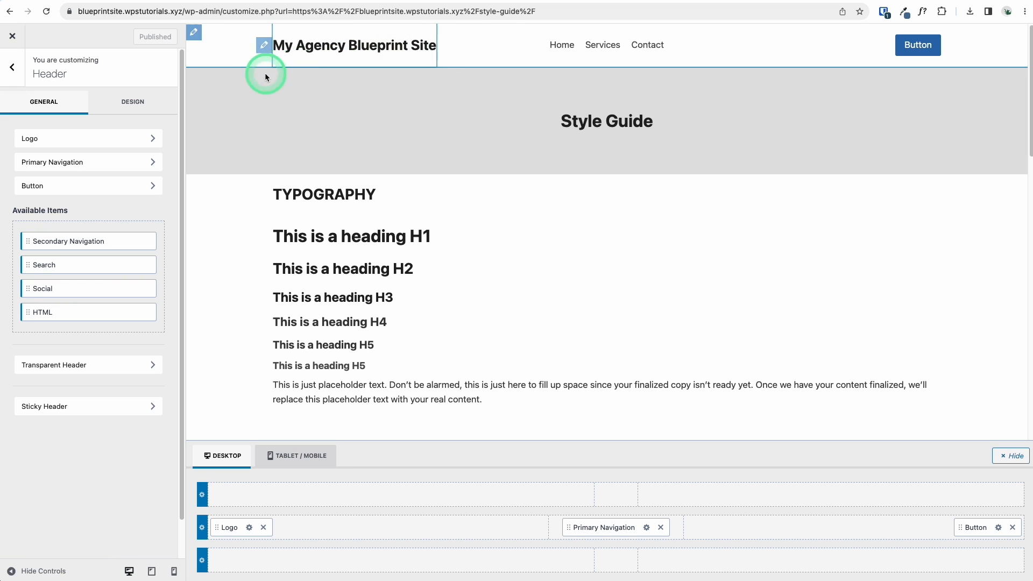
Remove the theme credit placeholder from the footer's copyright text, keeping {copyright} {year} {site-title}.
{"action": "left_click", "coordinate": [13, 73]}
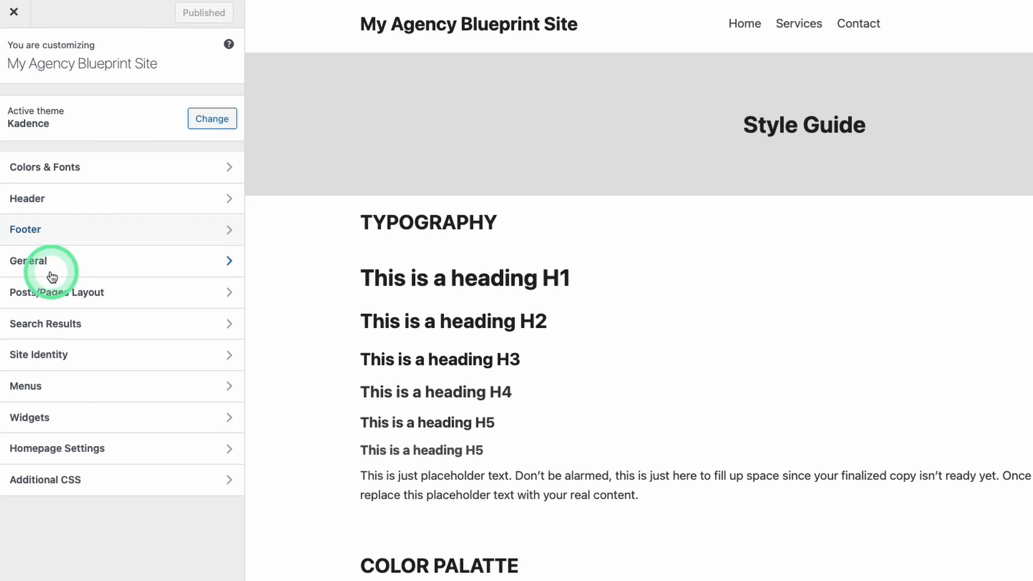
{"action": "left_click", "coordinate": [83, 234]}
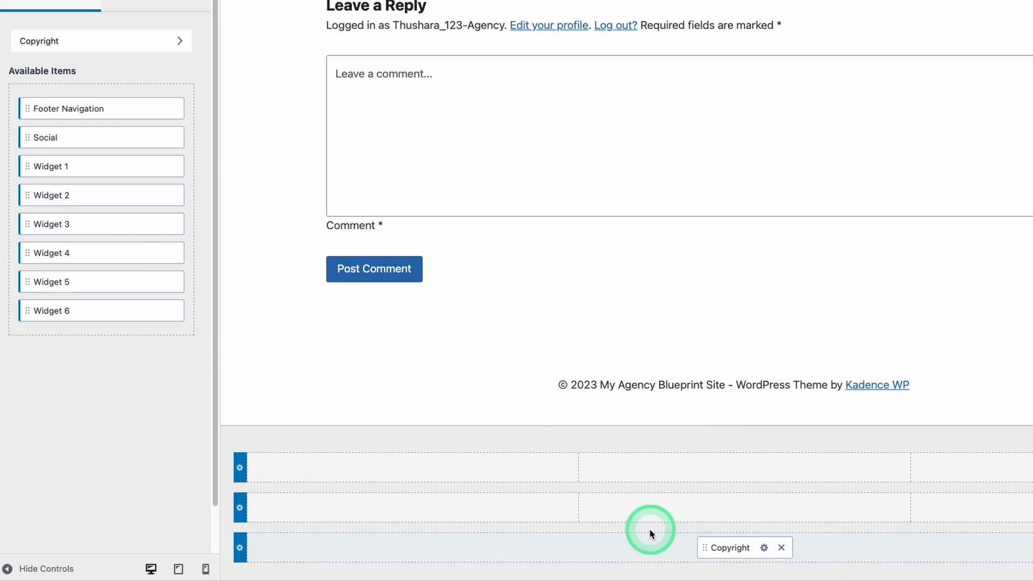
{"action": "left_click", "coordinate": [763, 554]}
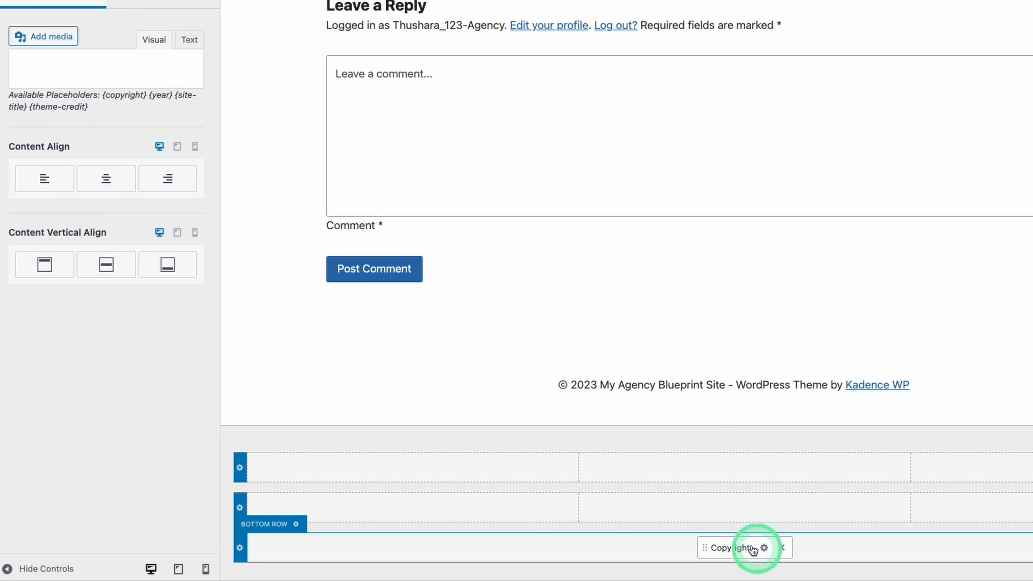
{"action": "left_click_drag", "start_coordinate": [154, 94], "coordinate": [196, 117]}
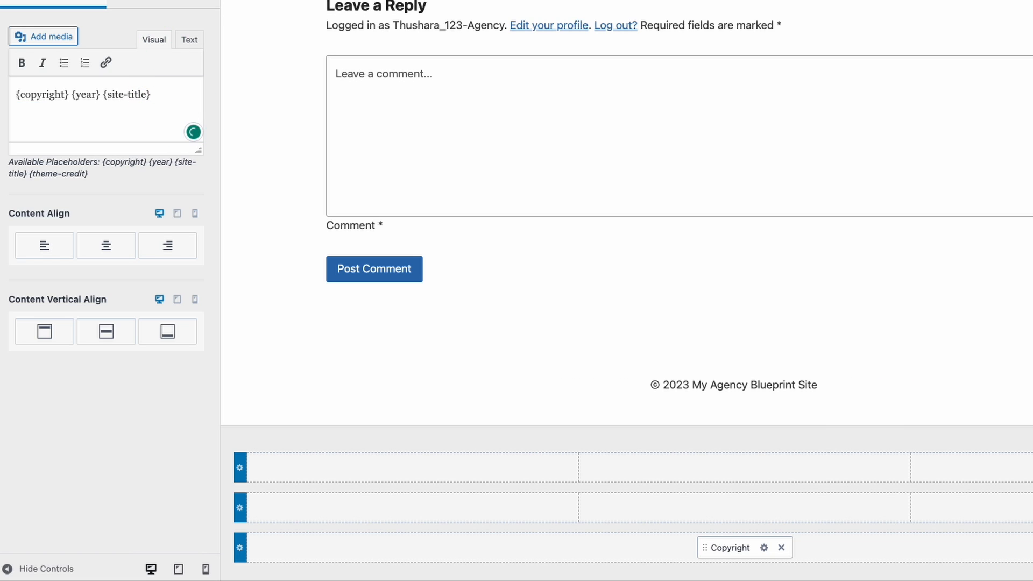
{"action": "left_click", "coordinate": [691, 254]}
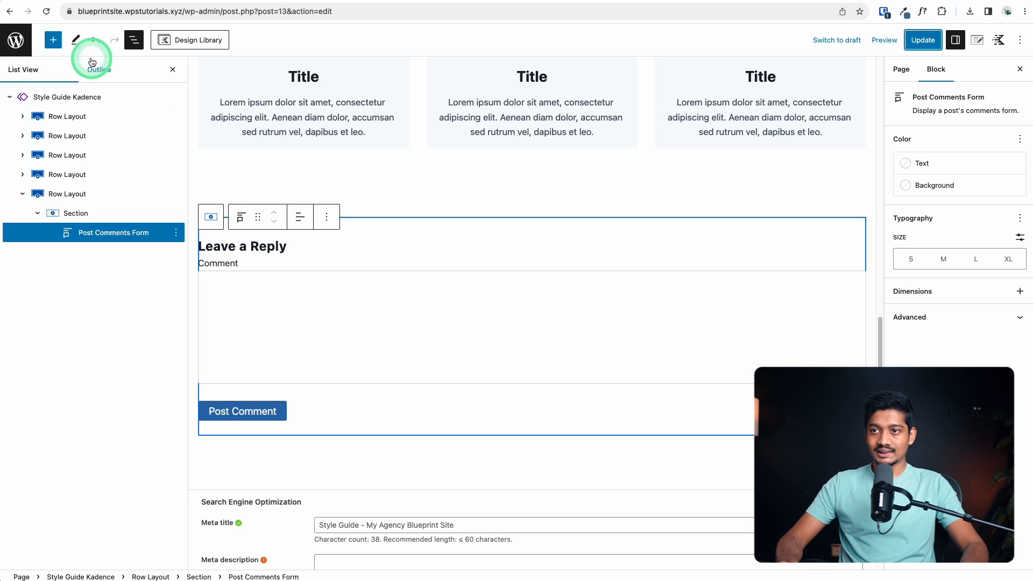
In the site's general settings, set the timezone to Colombo and save the changes.
{"action": "left_click", "coordinate": [17, 39]}
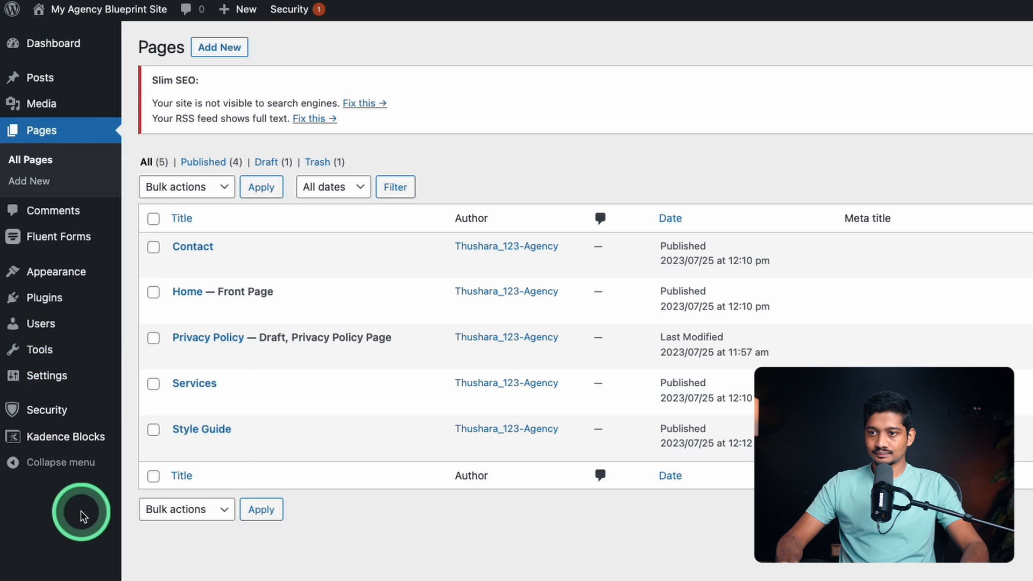
{"action": "mouse_move", "coordinate": [59, 375]}
{"action": "left_click", "coordinate": [170, 387]}
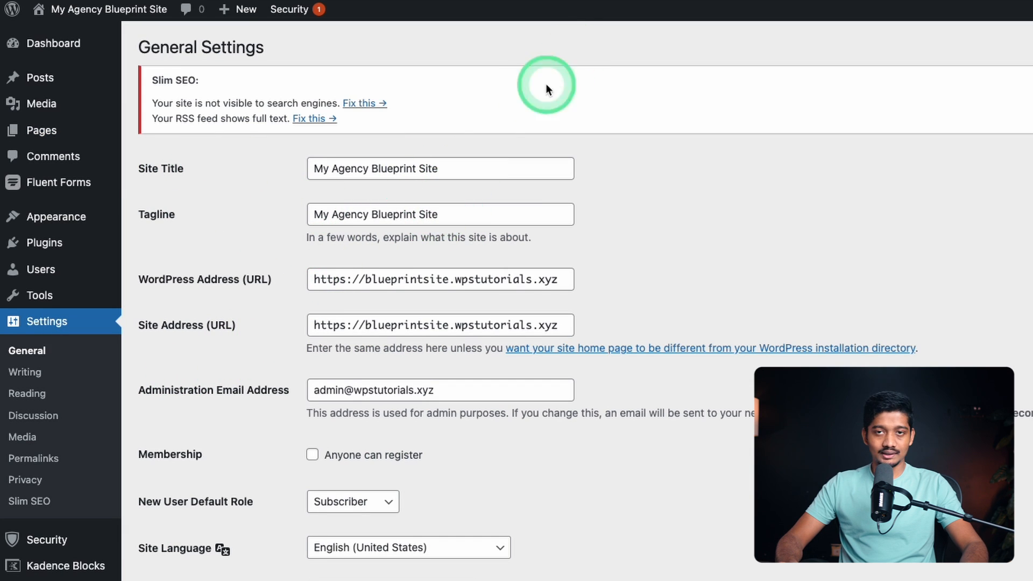
{"action": "scroll", "coordinate": [604, 218], "scroll_direction": "down", "scroll_amount": 3}
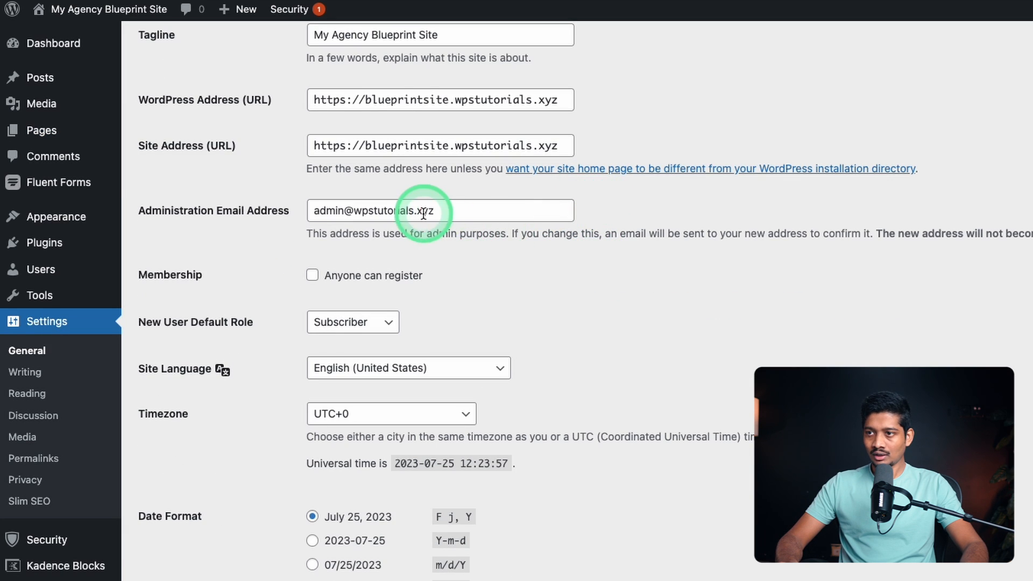
{"action": "scroll", "coordinate": [536, 232], "scroll_direction": "down", "scroll_amount": 1}
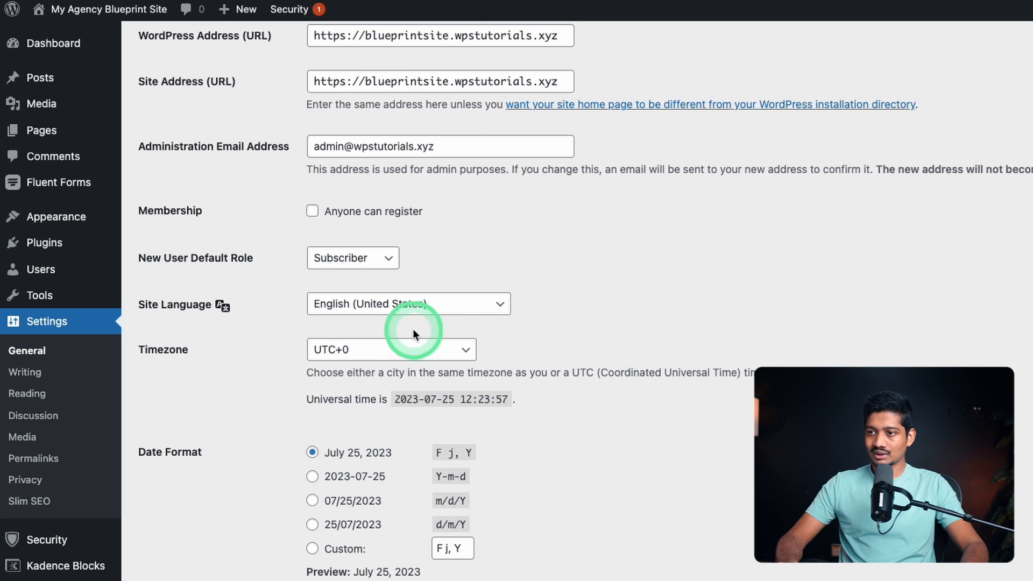
{"action": "left_click", "coordinate": [405, 349]}
{"action": "scroll", "coordinate": [394, 245], "scroll_direction": "up", "scroll_amount": 20}
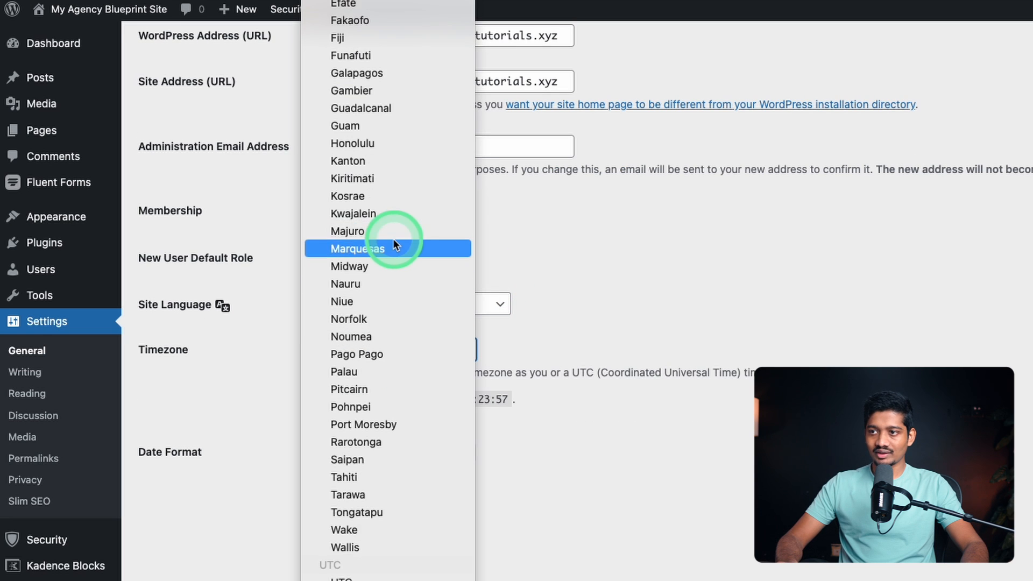
{"action": "scroll", "coordinate": [392, 243], "scroll_direction": "up", "scroll_amount": 10}
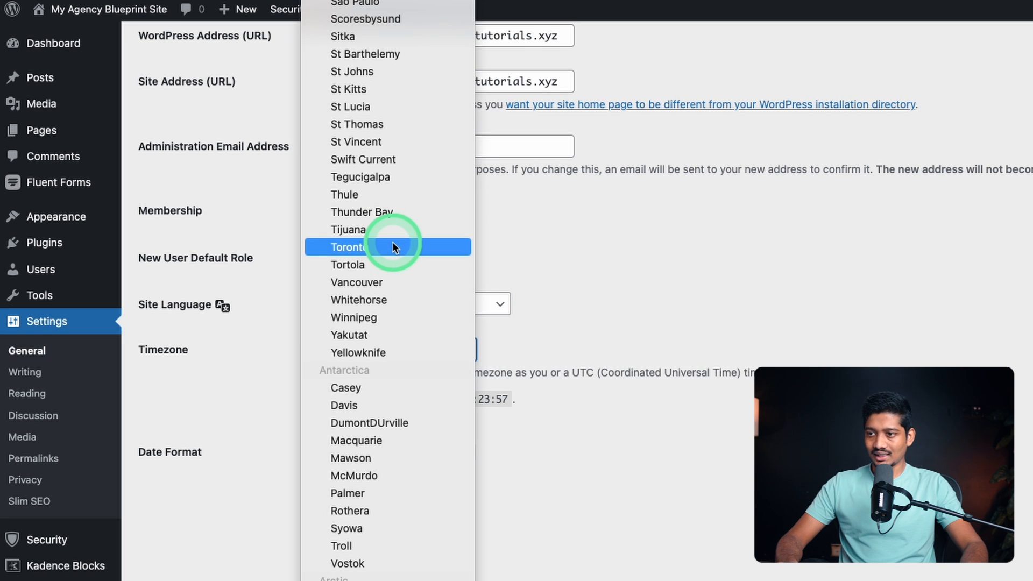
{"action": "scroll", "coordinate": [392, 241], "scroll_direction": "up", "scroll_amount": 9}
{"action": "scroll", "coordinate": [392, 241], "scroll_direction": "up", "scroll_amount": 10}
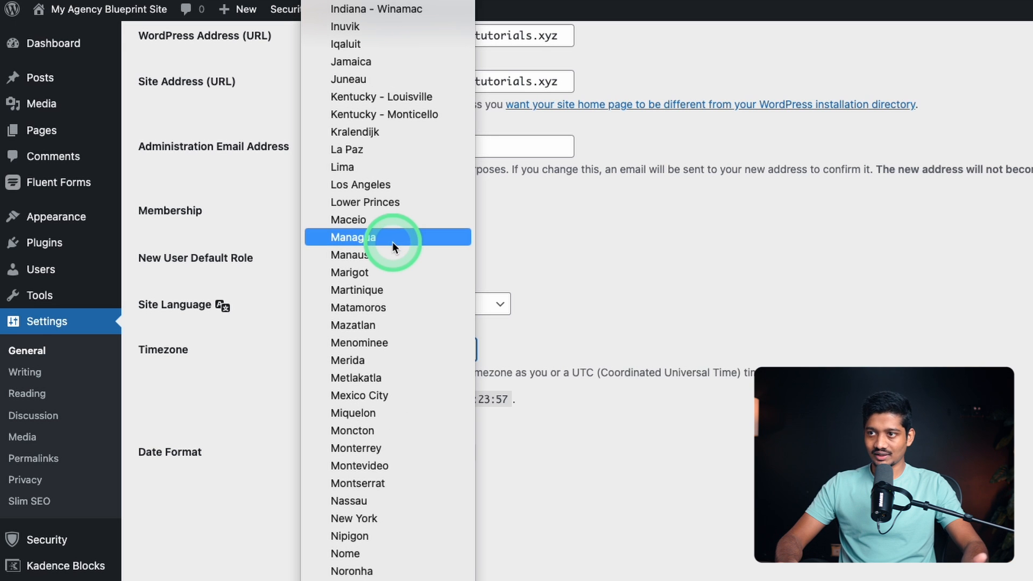
{"action": "left_click", "coordinate": [487, 420]}
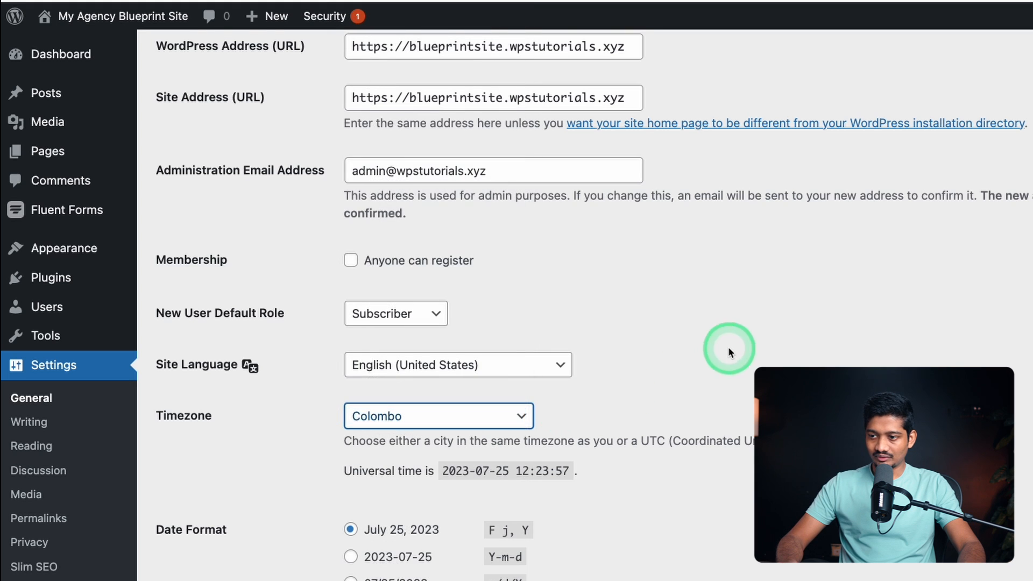
{"action": "scroll", "coordinate": [777, 337], "scroll_direction": "down", "scroll_amount": 5}
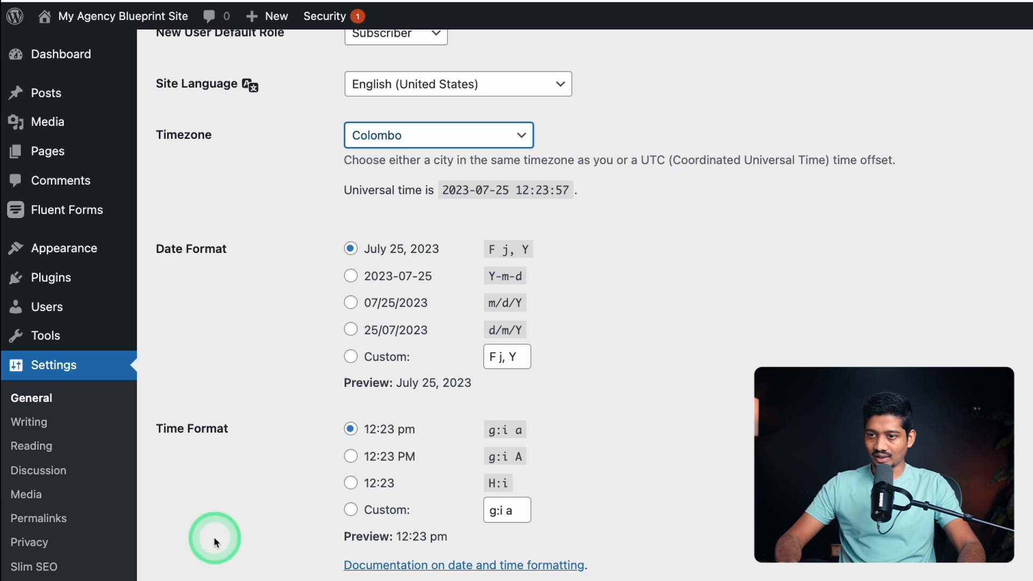
{"action": "left_click", "coordinate": [169, 547]}
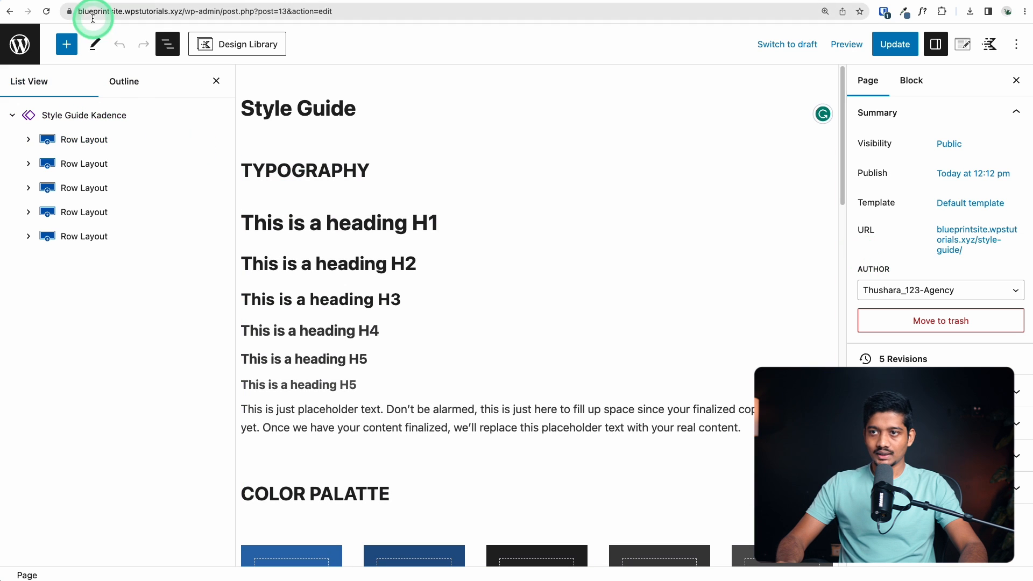
On the WordPress dashboard, hide Site Health Status, At a Glance, Activity, Fluent Forms Latest Form Submissions, Quick Draft and Welcome.
{"action": "left_click", "coordinate": [24, 49]}
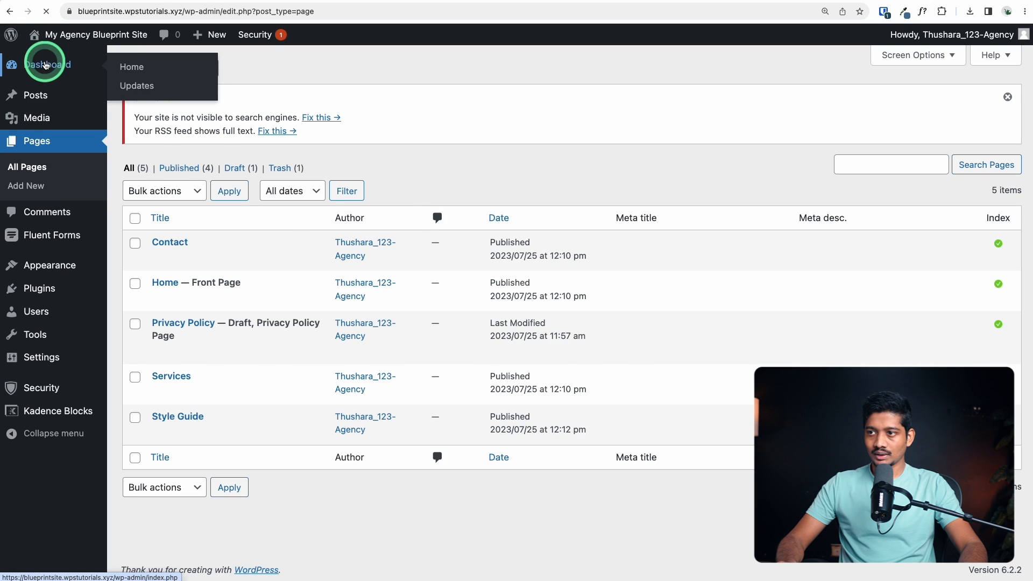
{"action": "left_click", "coordinate": [47, 65]}
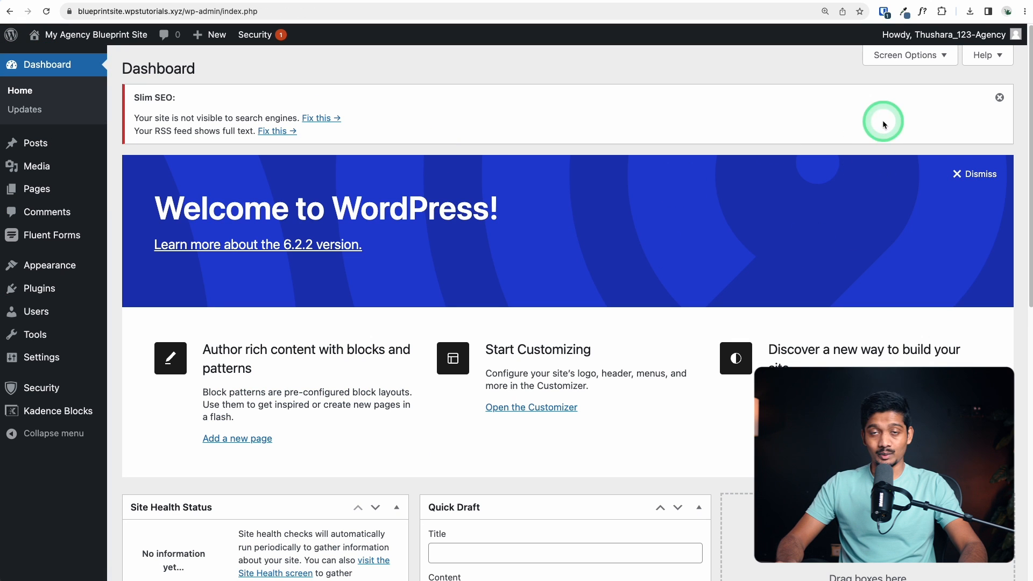
{"action": "left_click", "coordinate": [907, 63]}
{"action": "left_click", "coordinate": [214, 128]}
{"action": "left_click", "coordinate": [271, 130]}
{"action": "left_click", "coordinate": [323, 128]}
{"action": "left_click", "coordinate": [361, 129]}
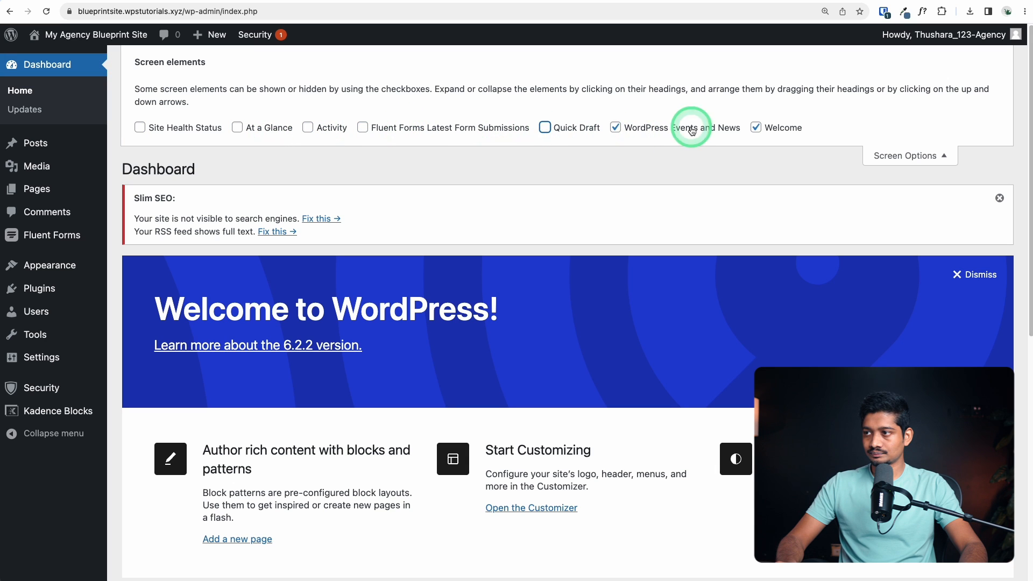
{"action": "left_click", "coordinate": [756, 127]}
{"action": "left_click", "coordinate": [910, 155]}
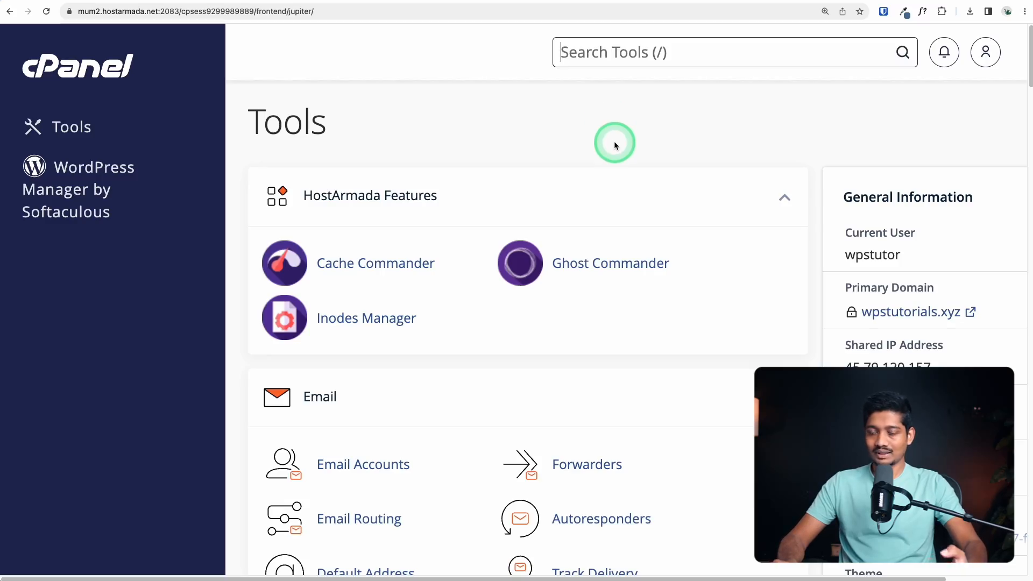
Open the form for creating a new domain in cPanel's Domains tool.
{"action": "scroll", "coordinate": [534, 206], "scroll_direction": "down", "scroll_amount": 16}
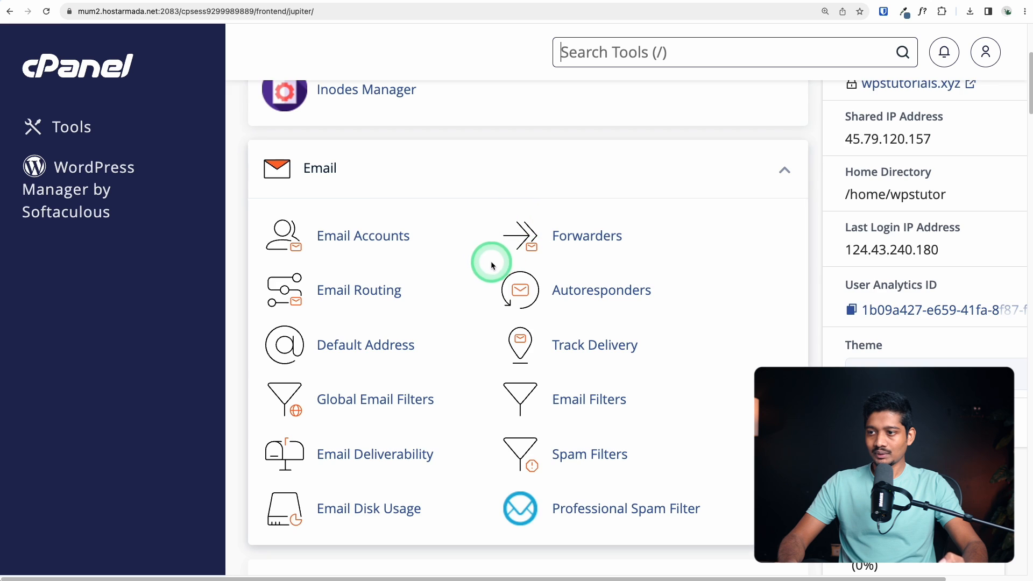
{"action": "scroll", "coordinate": [433, 325], "scroll_direction": "down", "scroll_amount": 2}
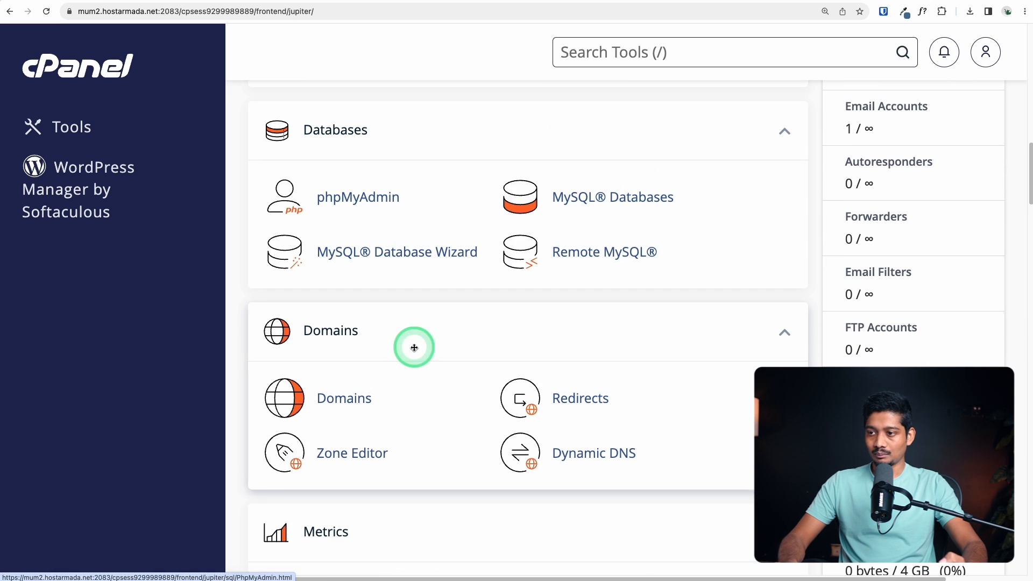
{"action": "left_click", "coordinate": [347, 397]}
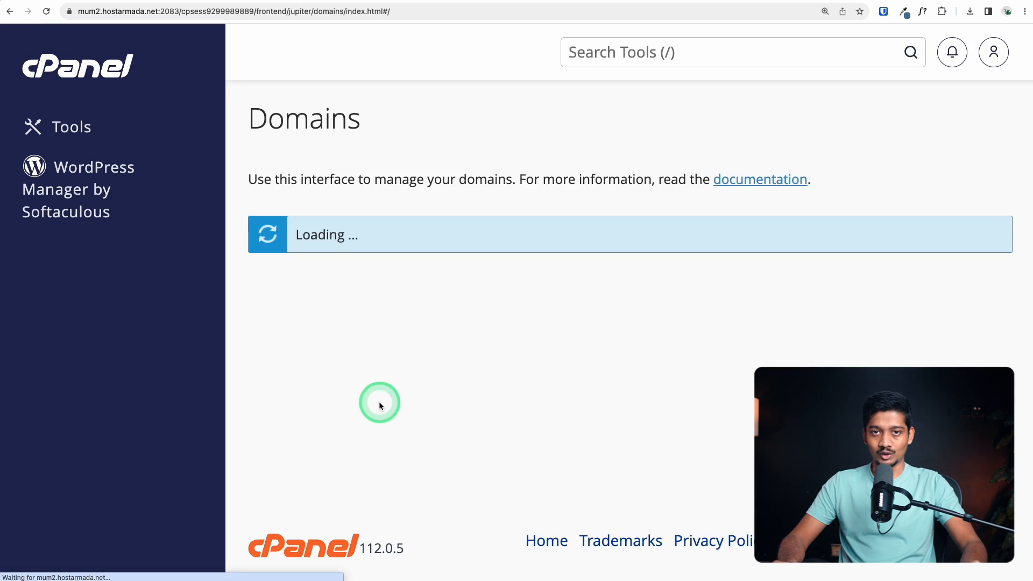
{"action": "scroll", "coordinate": [547, 286], "scroll_direction": "down", "scroll_amount": 1}
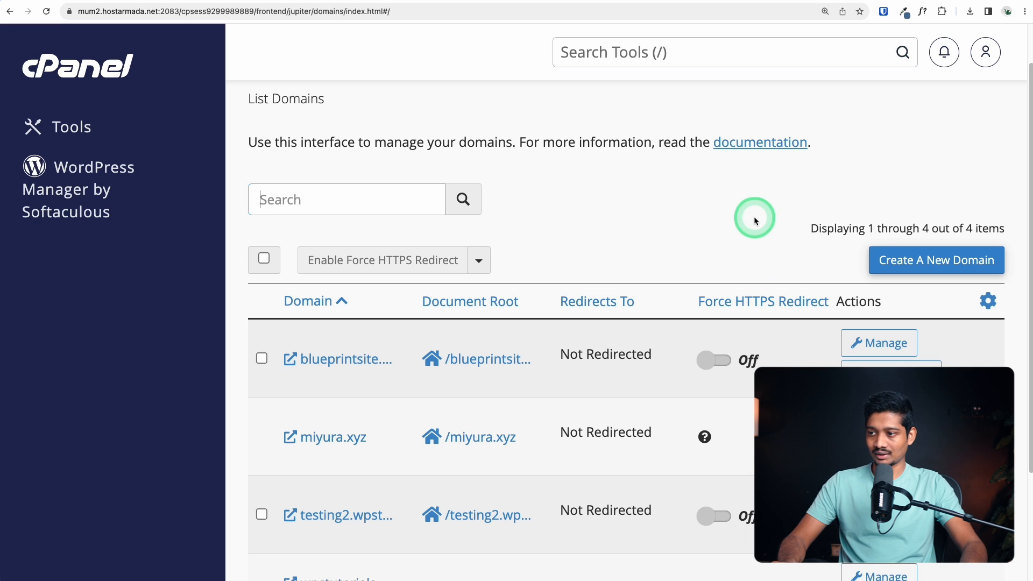
{"action": "left_click", "coordinate": [902, 258]}
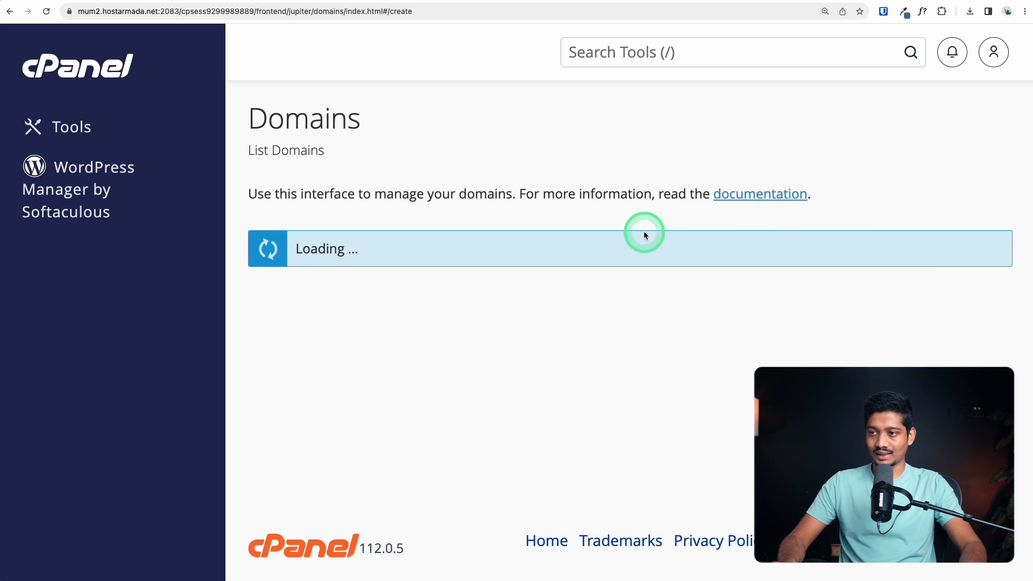
{"action": "scroll", "coordinate": [554, 263], "scroll_direction": "down", "scroll_amount": 1}
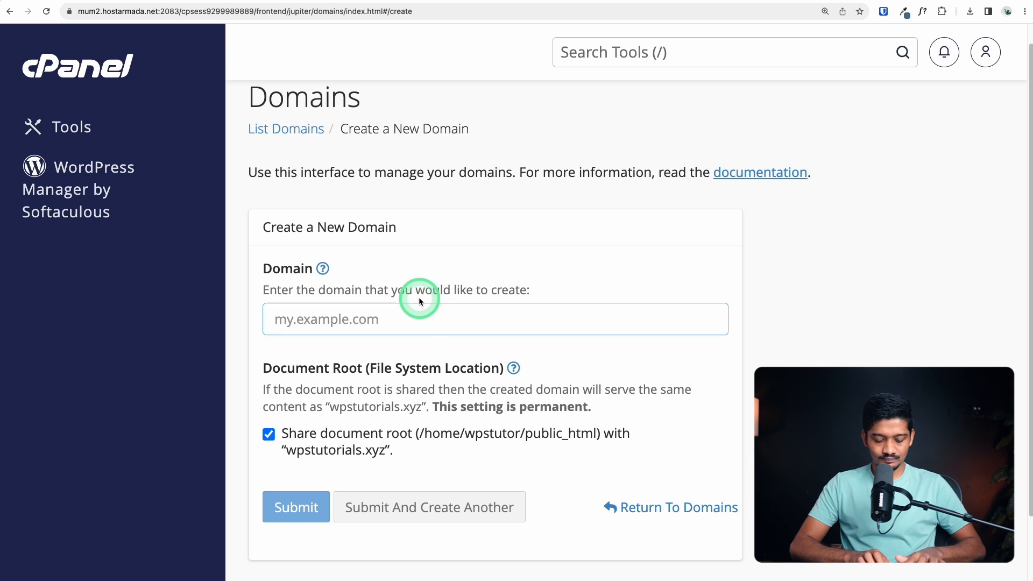
Create the subdomain test3.wpstutorials.xyz with its own document root of the same name.
{"action": "type", "text": "test3"}
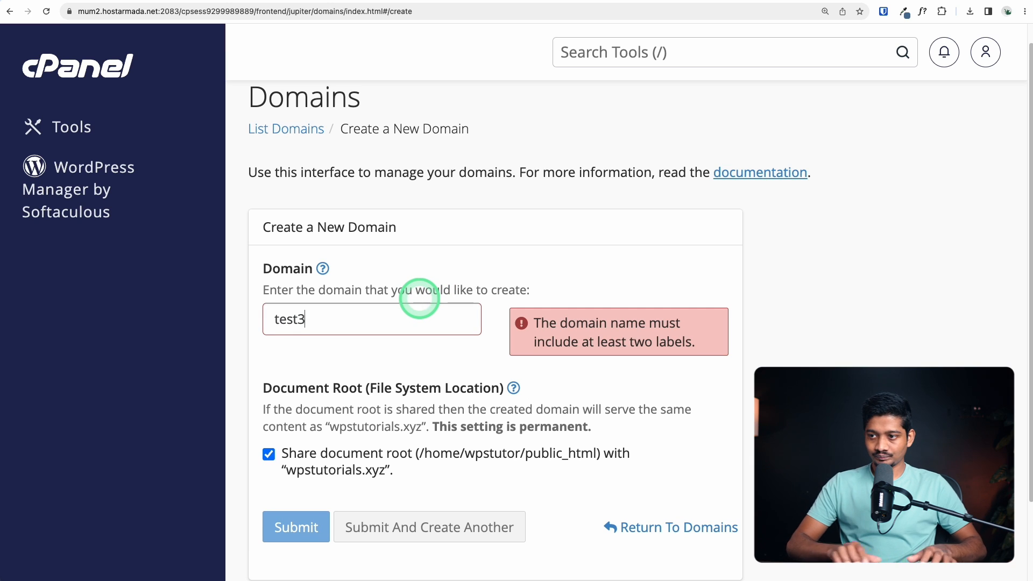
{"action": "left_click_drag", "start_coordinate": [285, 469], "coordinate": [336, 472]}
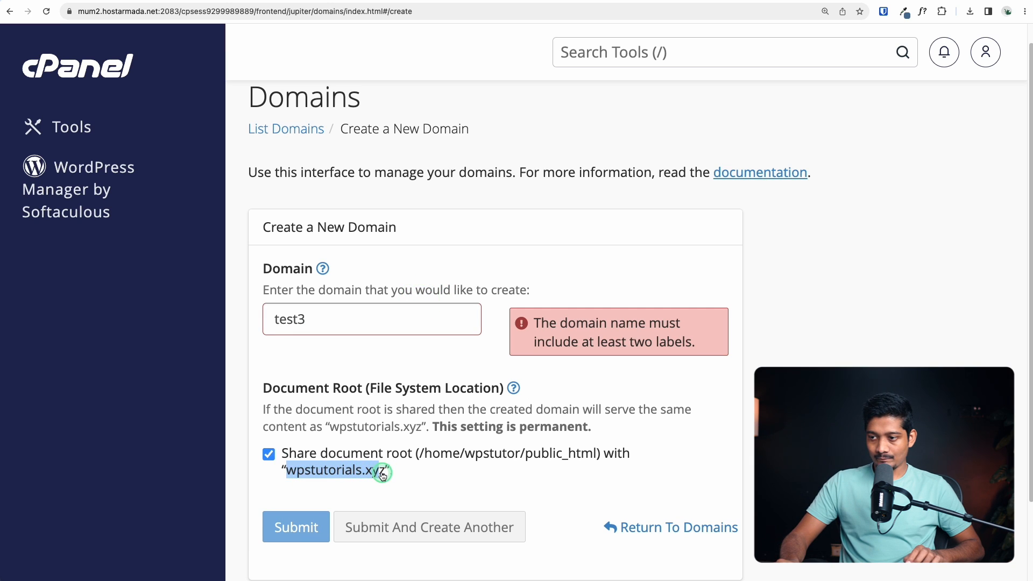
{"action": "key", "text": "super+c"}
{"action": "left_click", "coordinate": [397, 314]}
{"action": "type", "text": "."}
{"action": "key", "text": "super+v"}
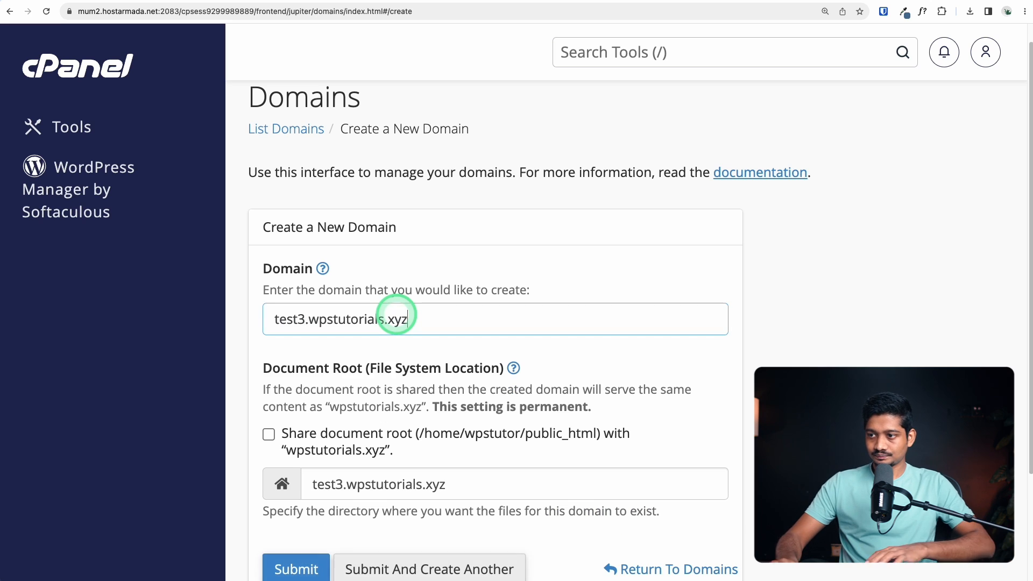
{"action": "scroll", "coordinate": [828, 301], "scroll_direction": "down", "scroll_amount": 3}
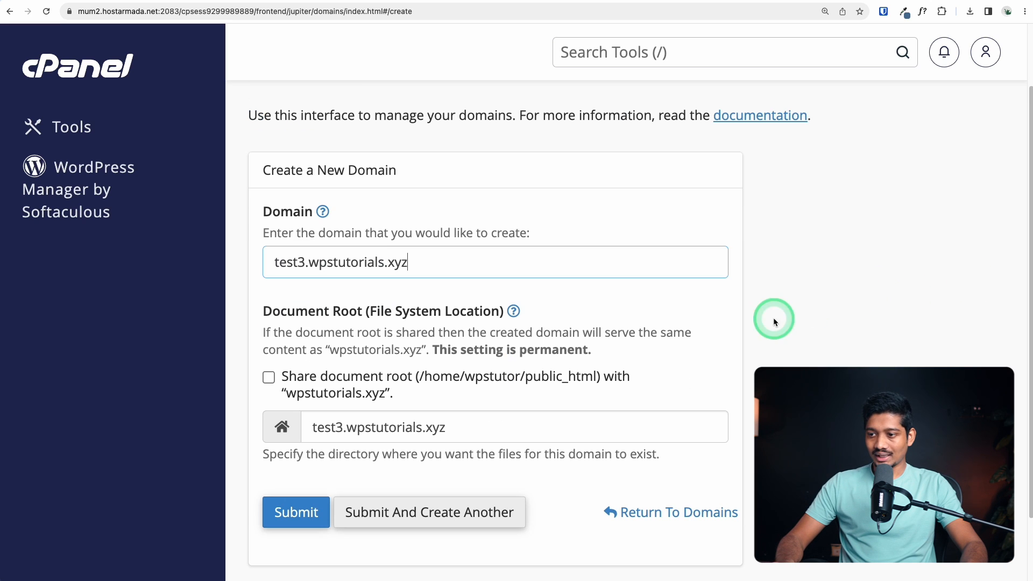
{"action": "left_click", "coordinate": [290, 509]}
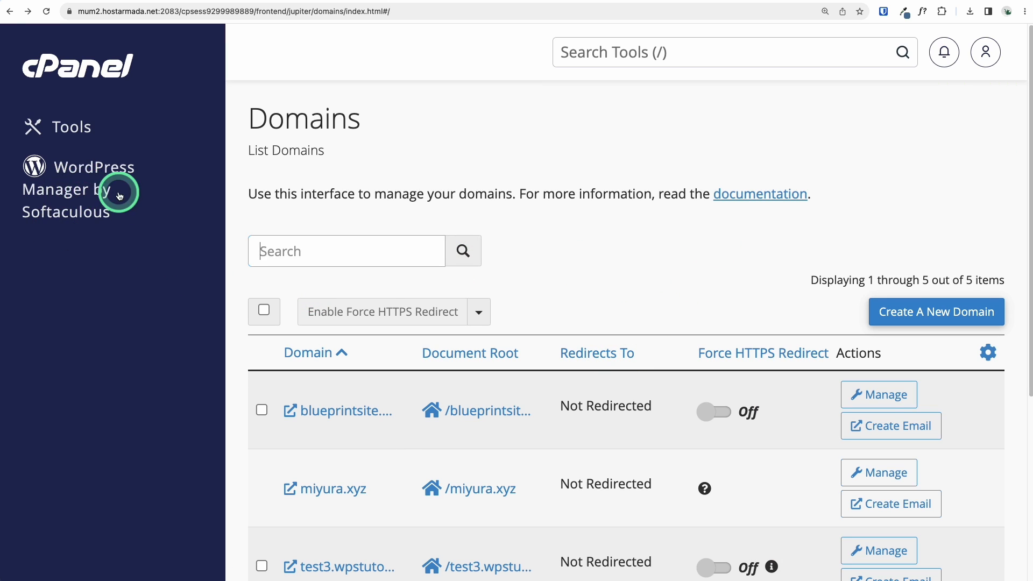
In WordPress Manager by Softaculous, start cloning the My Agency Blueprint Site installation at blueprintsite.wpstutorials.xyz.
{"action": "left_click", "coordinate": [86, 189]}
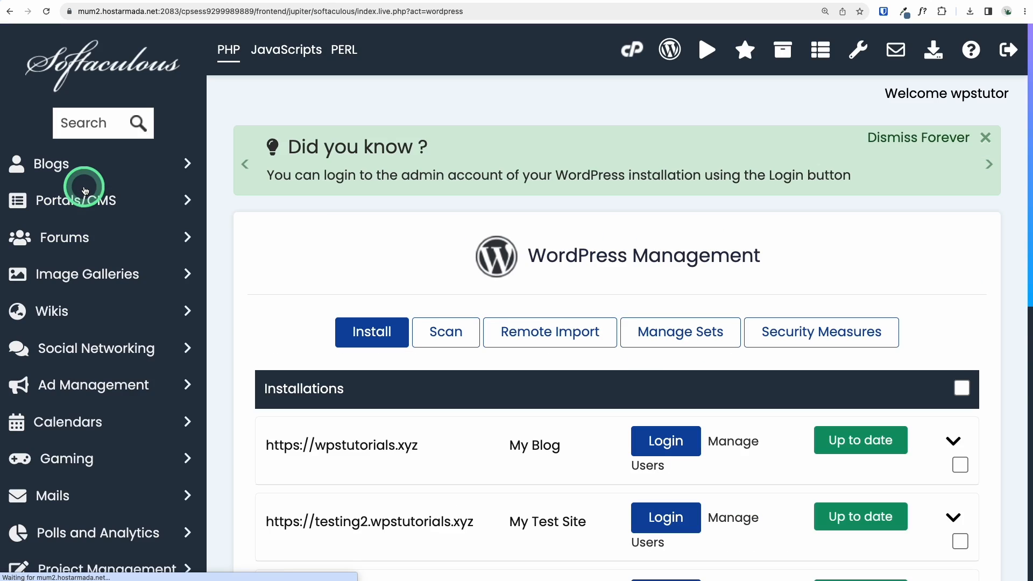
{"action": "scroll", "coordinate": [721, 276], "scroll_direction": "down", "scroll_amount": 3}
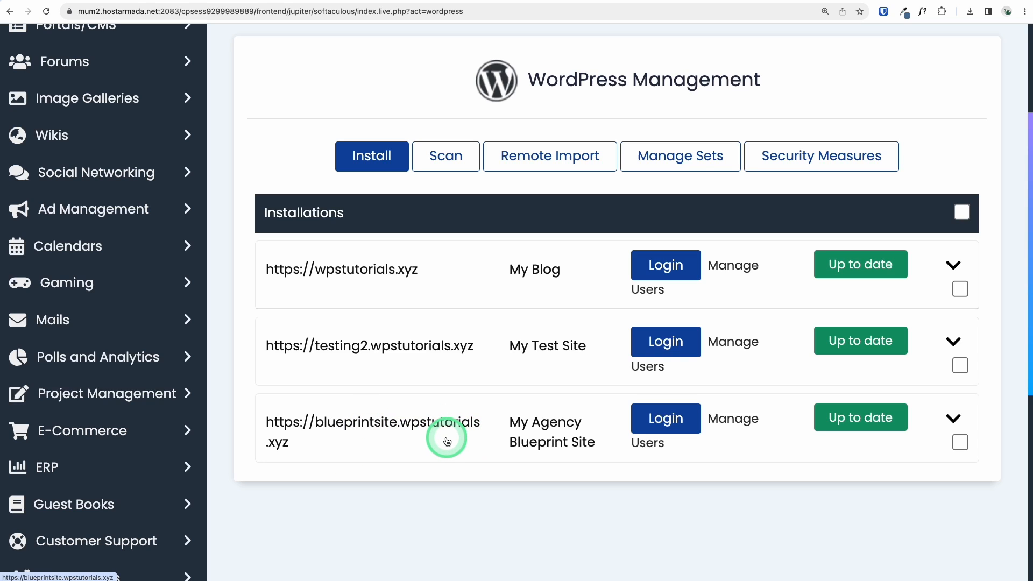
{"action": "left_click", "coordinate": [953, 420]}
{"action": "scroll", "coordinate": [853, 446], "scroll_direction": "down", "scroll_amount": 8}
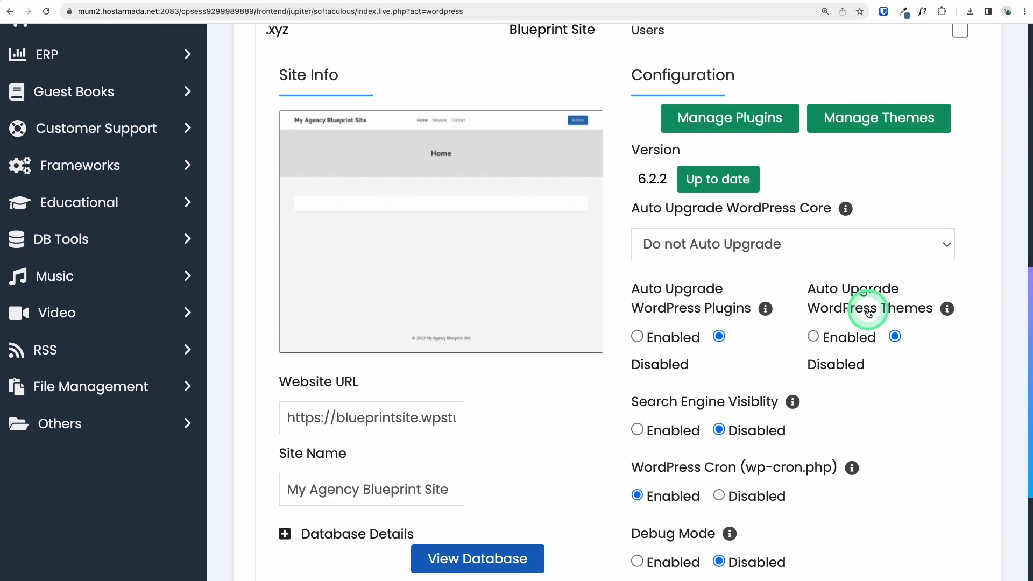
{"action": "scroll", "coordinate": [870, 312], "scroll_direction": "down", "scroll_amount": 4}
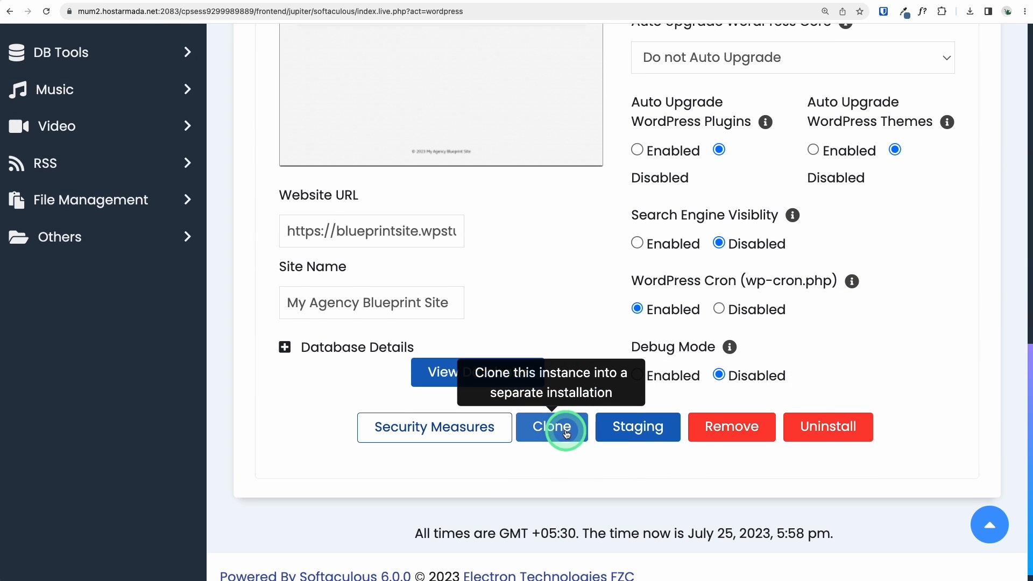
{"action": "left_click", "coordinate": [556, 431]}
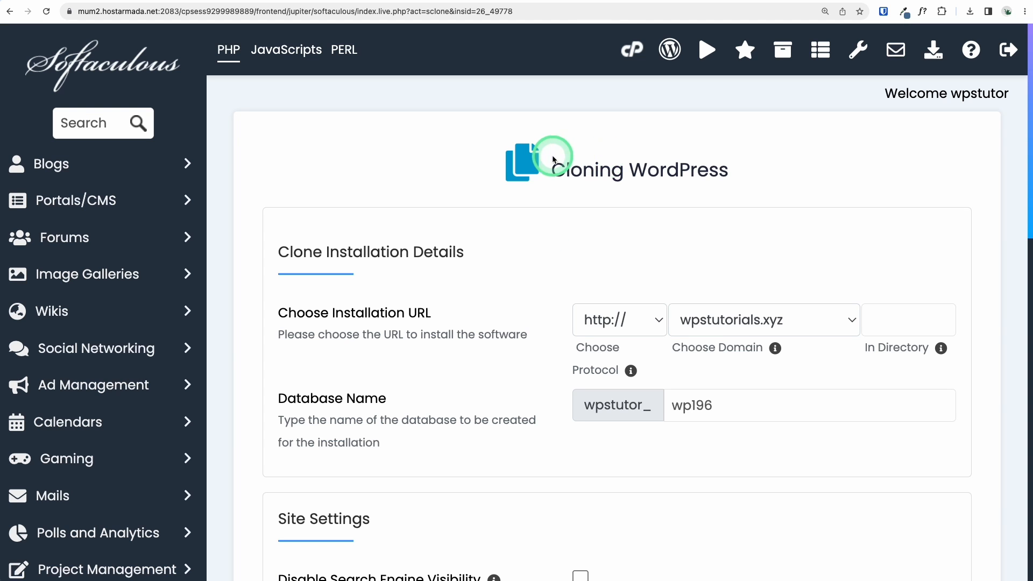
{"action": "scroll", "coordinate": [611, 240], "scroll_direction": "down", "scroll_amount": 1}
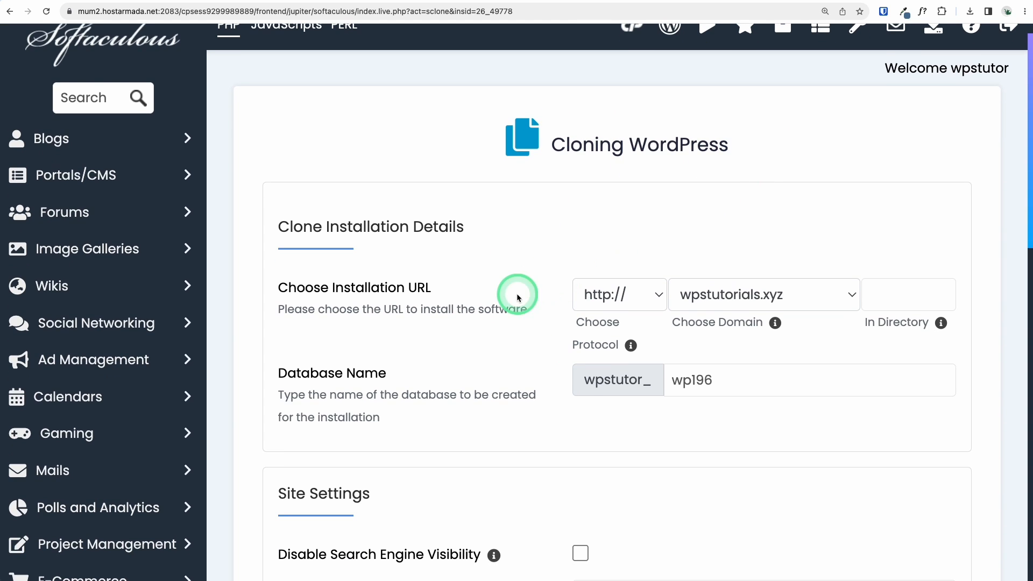
{"action": "left_click", "coordinate": [634, 295]}
{"action": "left_click", "coordinate": [631, 297]}
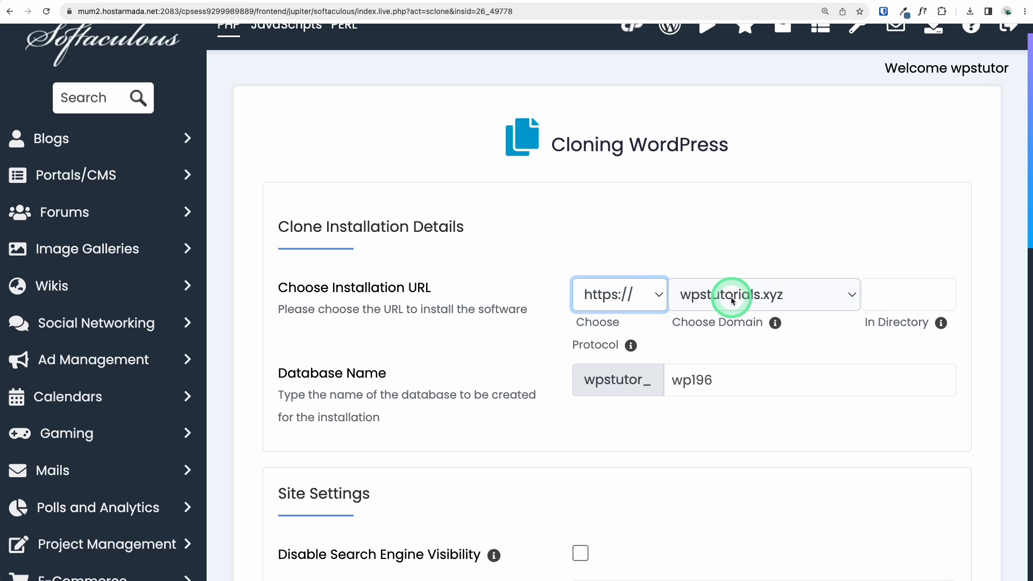
{"action": "left_click", "coordinate": [734, 295]}
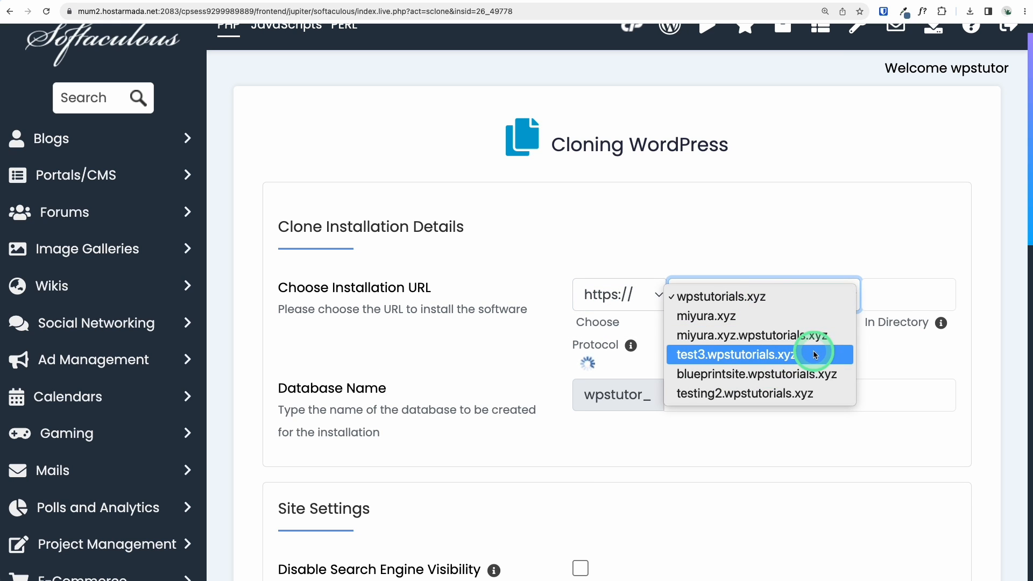
{"action": "left_click", "coordinate": [722, 355]}
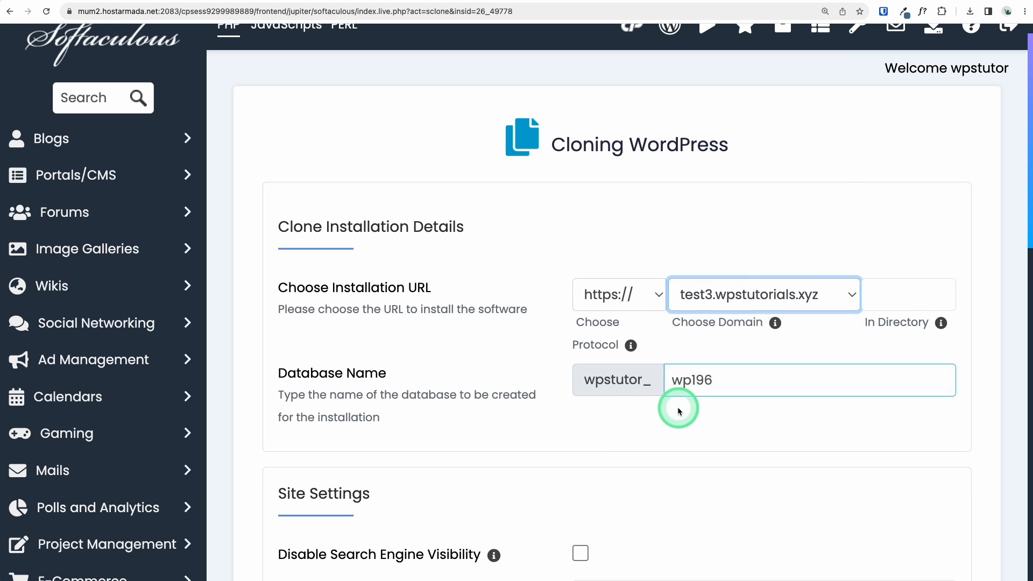
{"action": "scroll", "coordinate": [699, 334], "scroll_direction": "down", "scroll_amount": 3}
{"action": "scroll", "coordinate": [712, 299], "scroll_direction": "down", "scroll_amount": 5}
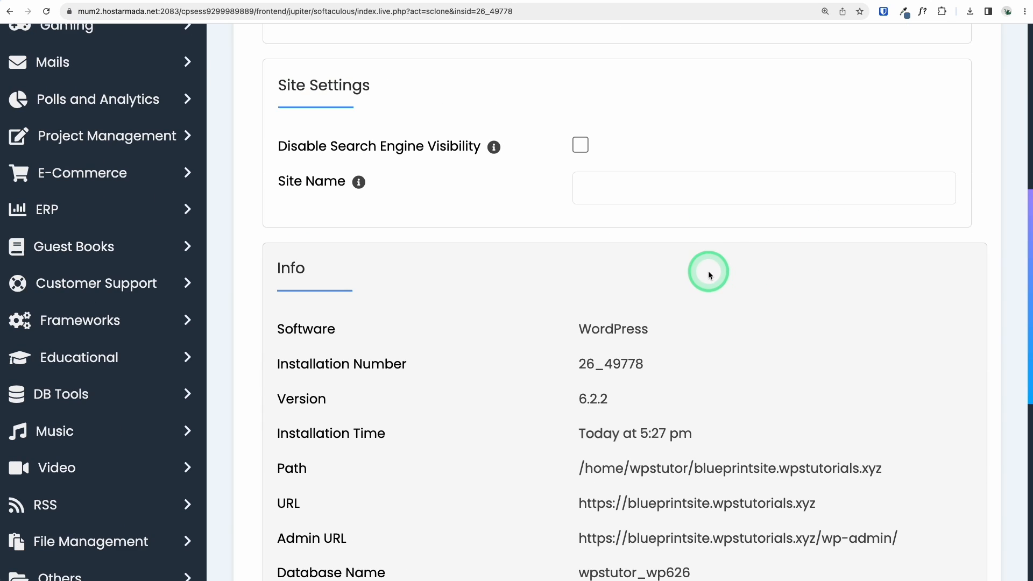
{"action": "scroll", "coordinate": [655, 263], "scroll_direction": "down", "scroll_amount": 8}
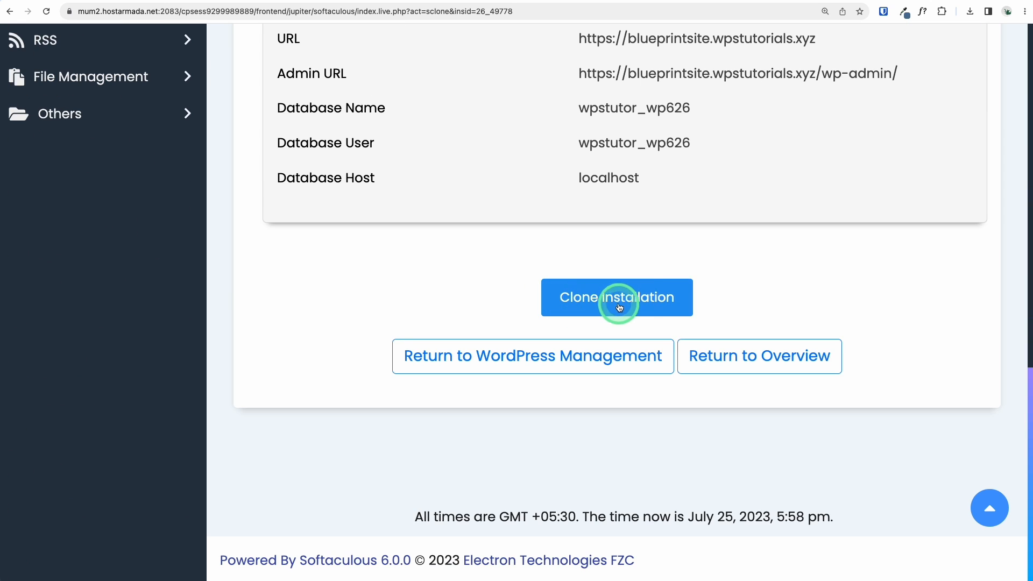
{"action": "left_click", "coordinate": [641, 302]}
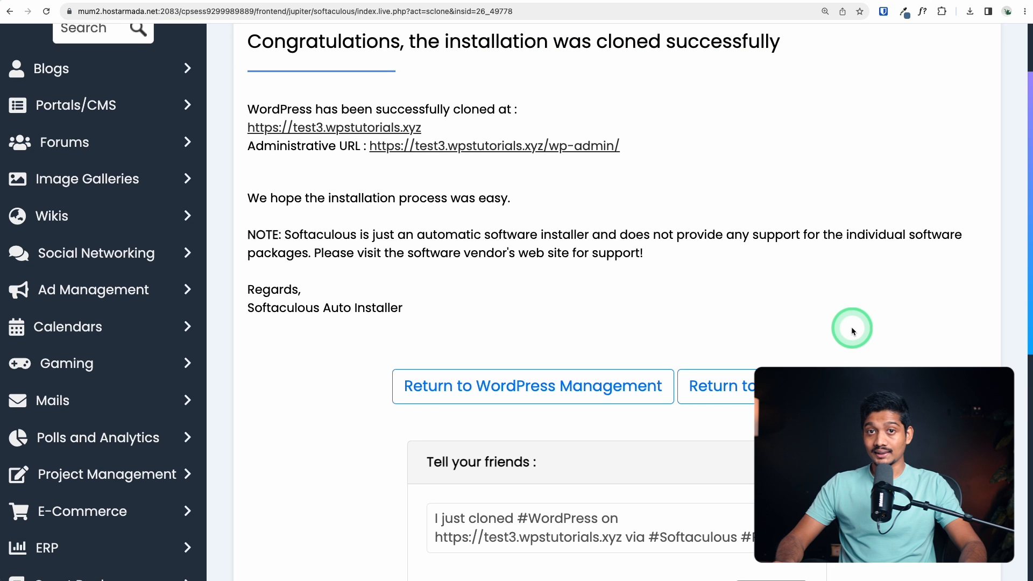
View the Home and Services pages of the cloned site at test3.wpstutorials.xyz, then return to the clone confirmation page.
{"action": "left_click", "coordinate": [388, 127]}
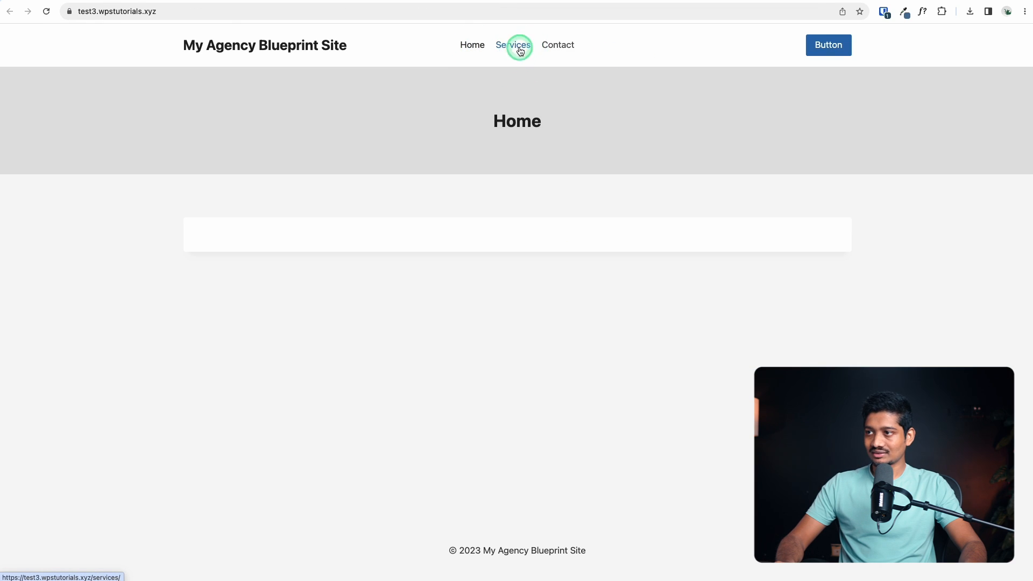
{"action": "left_click", "coordinate": [521, 51]}
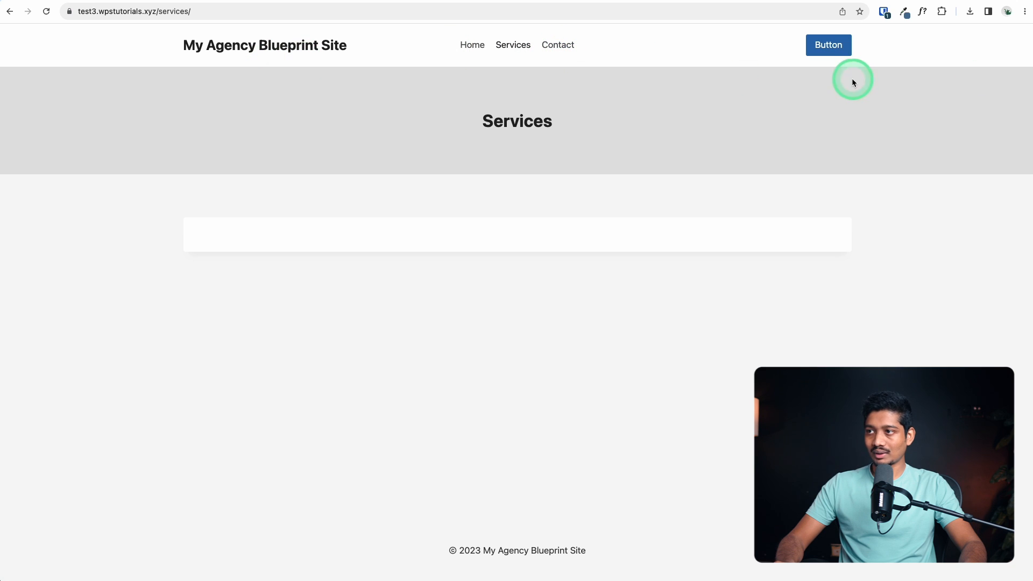
{"action": "left_click", "coordinate": [463, 0]}
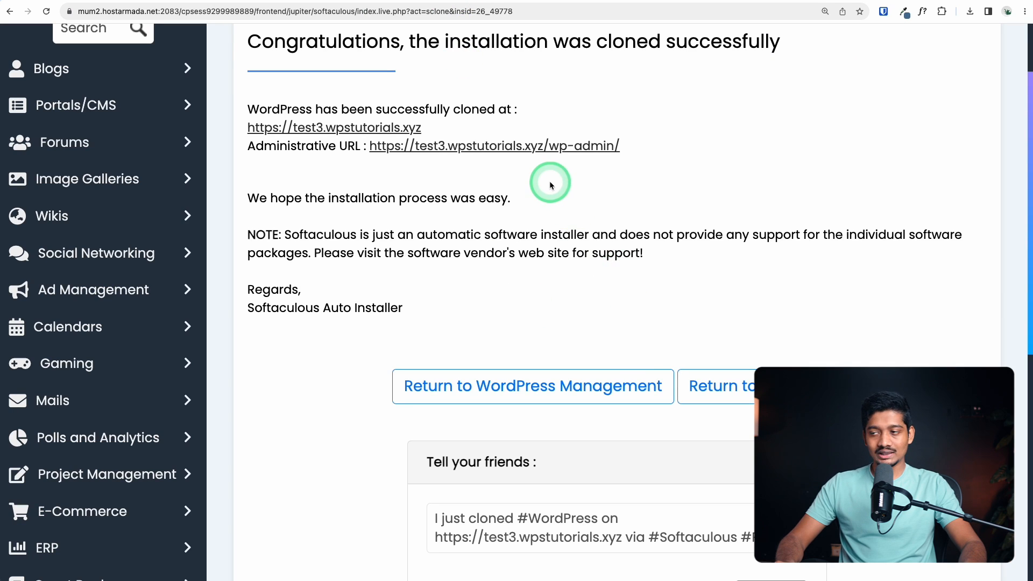
Open the cloned site's WordPress admin and check its installed plugins and active theme.
{"action": "left_click", "coordinate": [537, 145]}
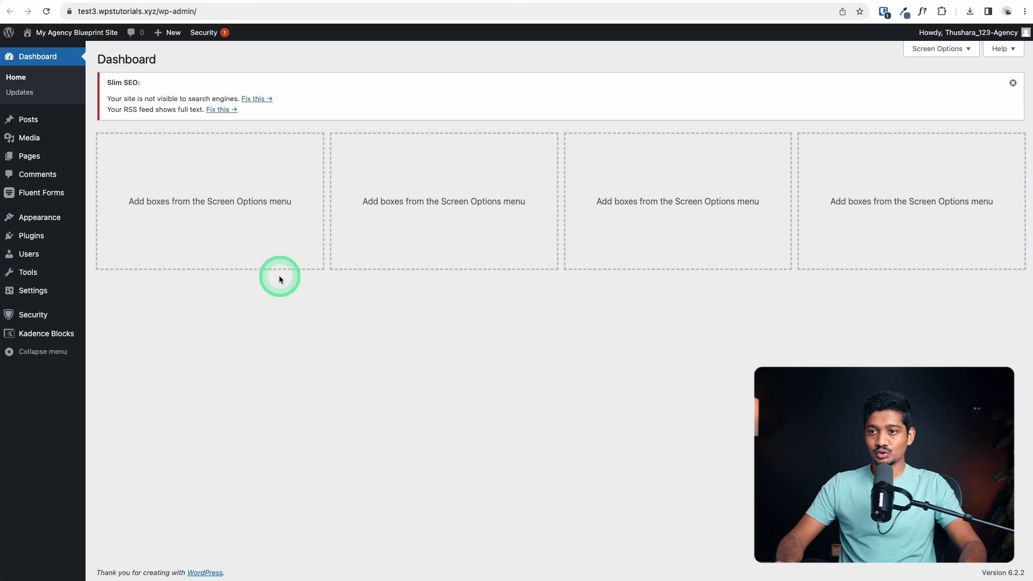
{"action": "mouse_move", "coordinate": [46, 234]}
{"action": "left_click", "coordinate": [152, 237]}
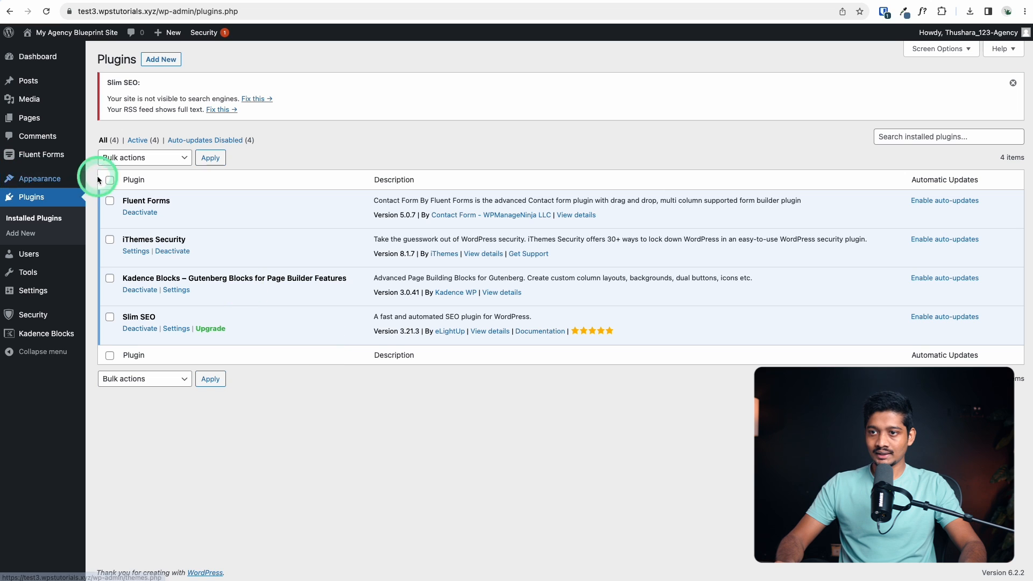
{"action": "mouse_move", "coordinate": [89, 178]}
{"action": "left_click", "coordinate": [148, 178]}
{"action": "left_click", "coordinate": [154, 177]}
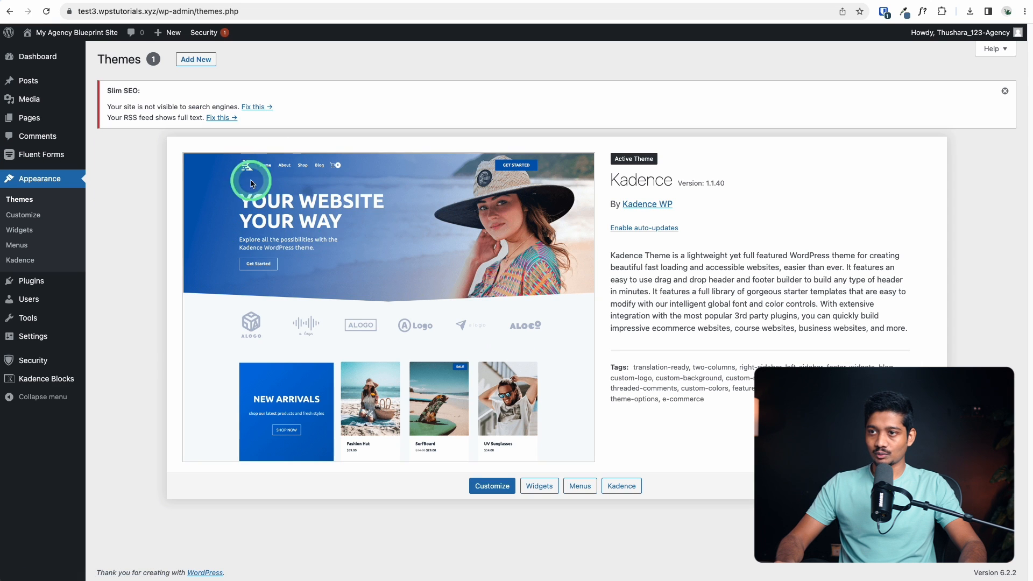